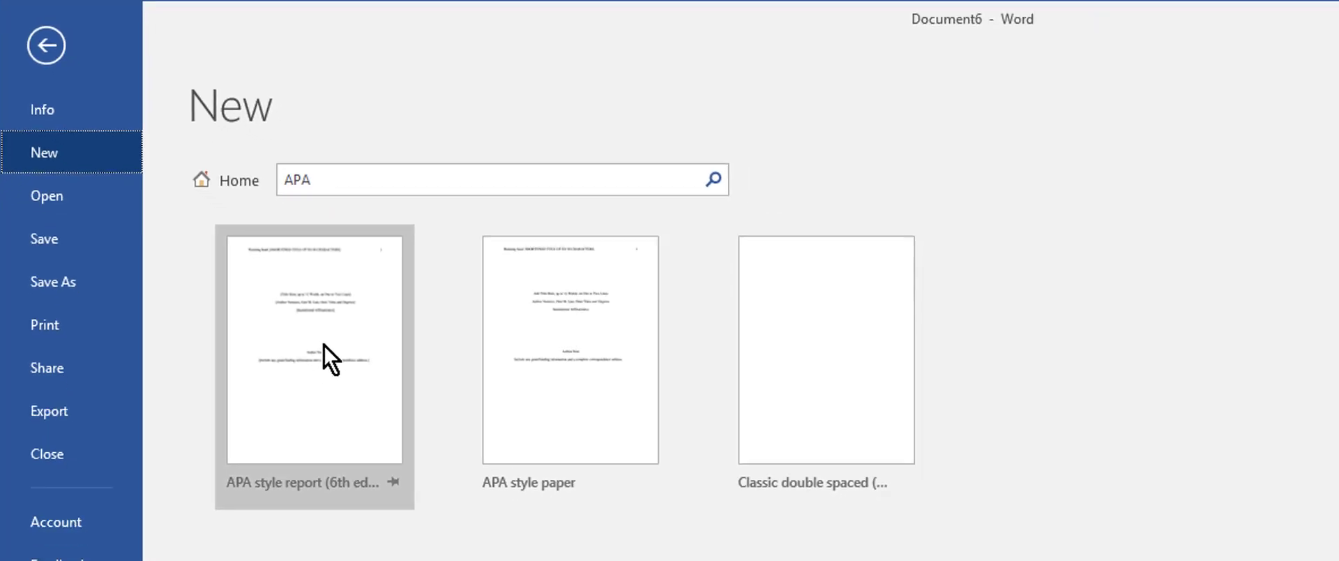
Create a document from the APA style report (6th edition) template and arrange it beside the rubric without the Researcher pane.
click(352, 388)
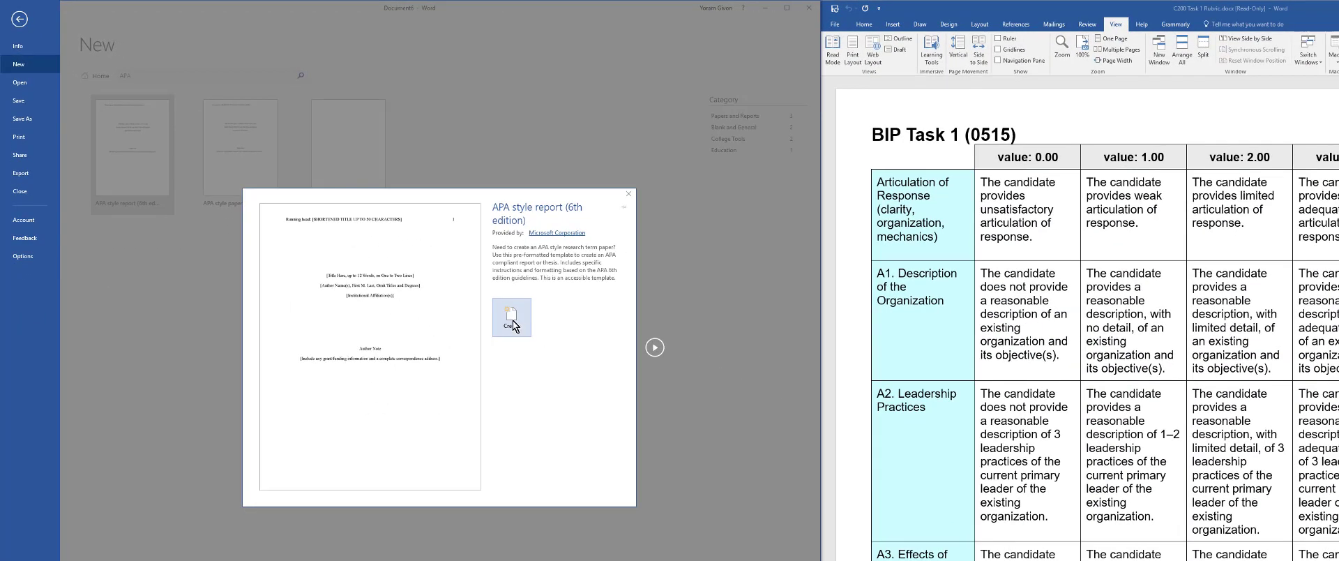
click(512, 322)
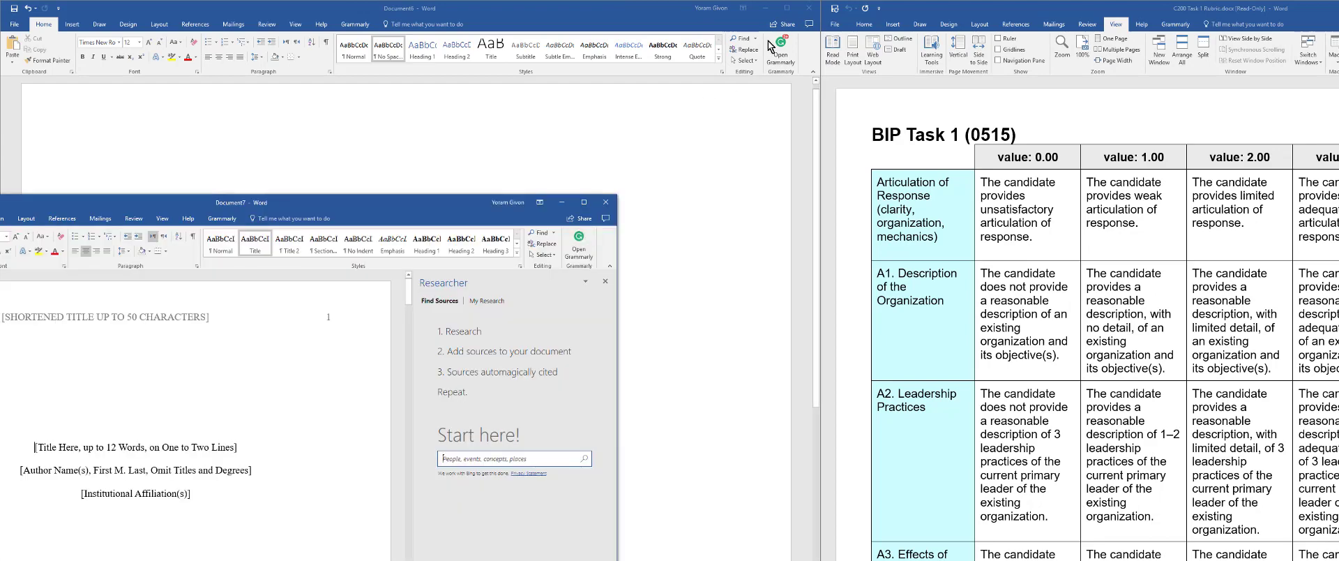
click(809, 7)
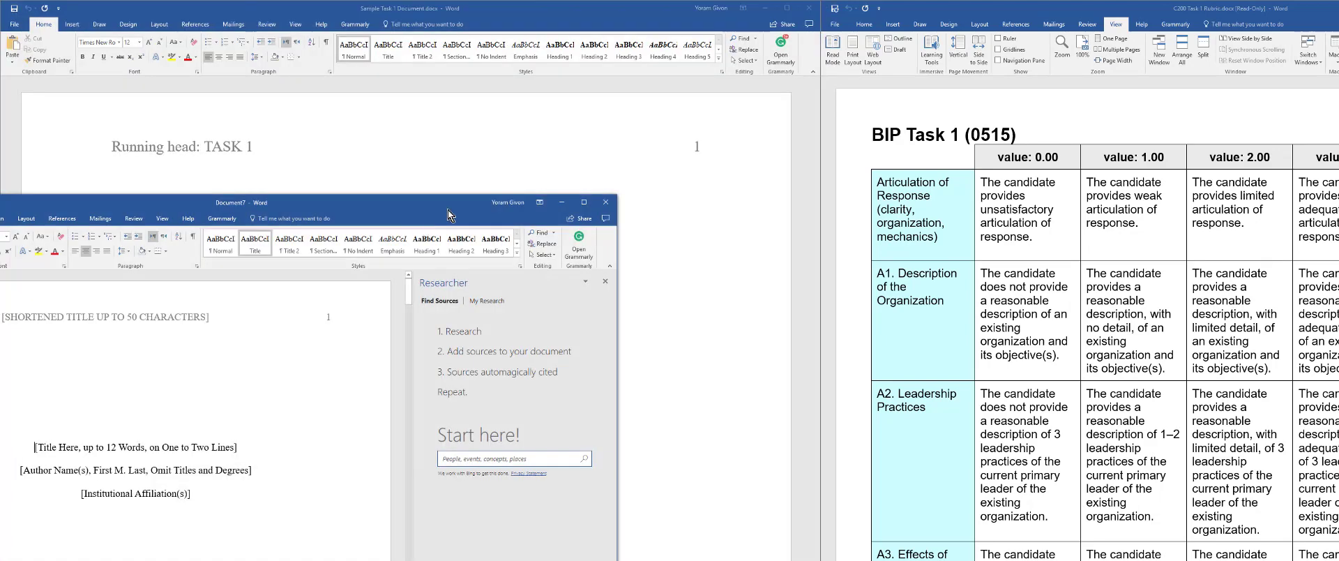
drag(454, 208, 0, 112)
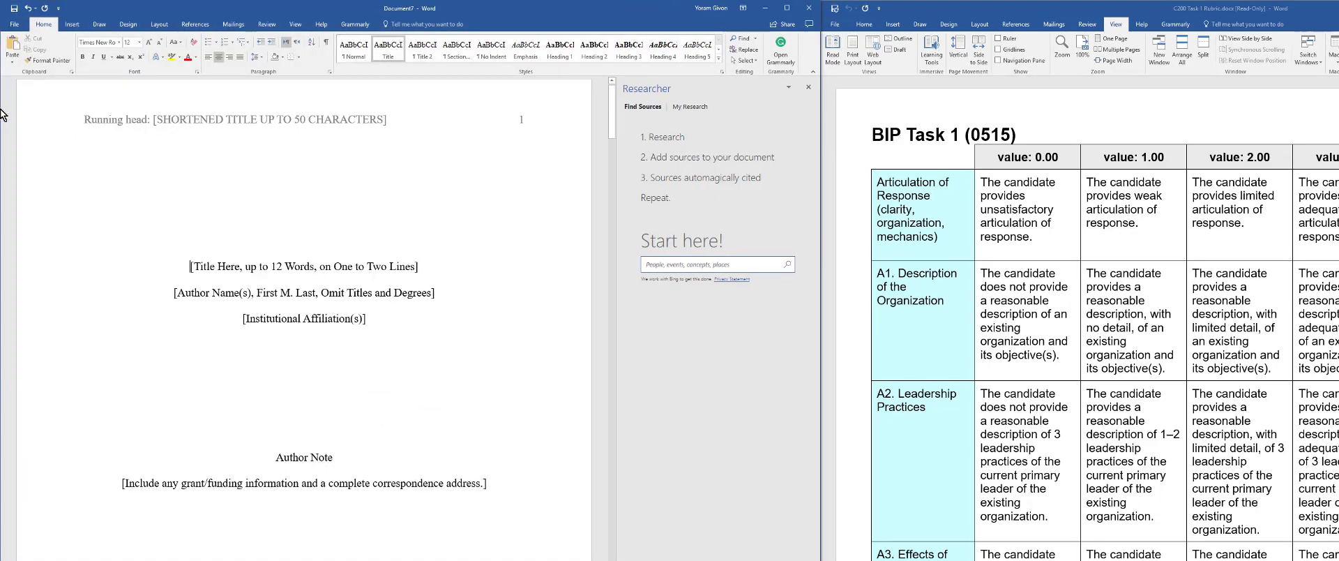
click(811, 89)
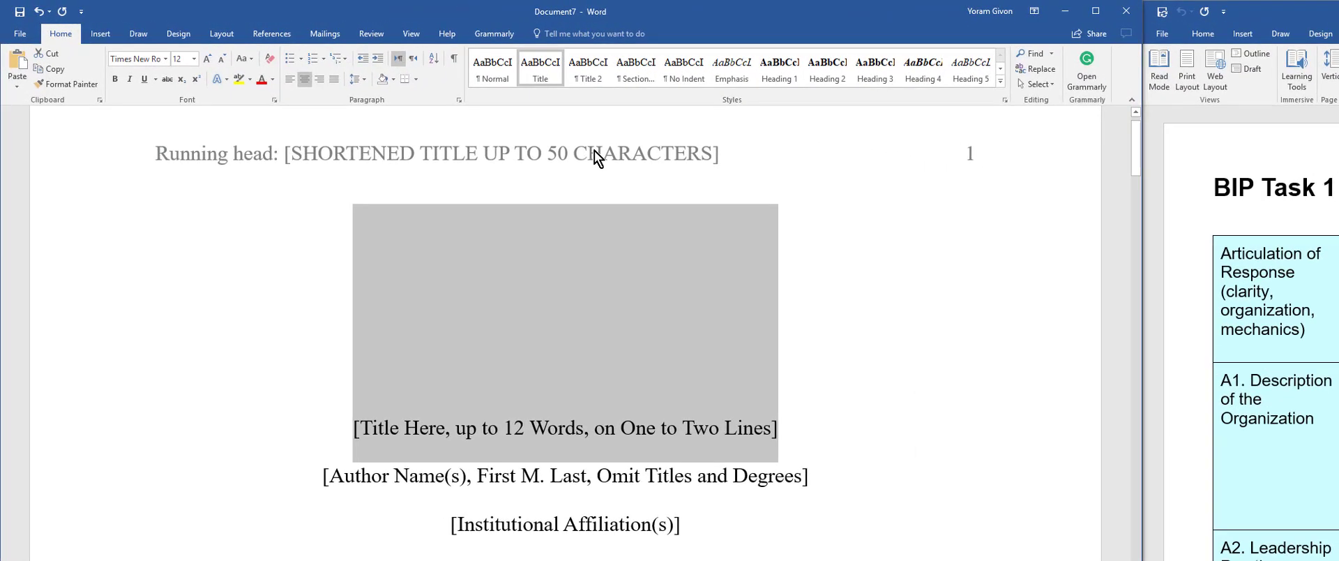
Replace the shortened title placeholder in the first-page header with TASK - 1 and return to the document body.
double_click(595, 151)
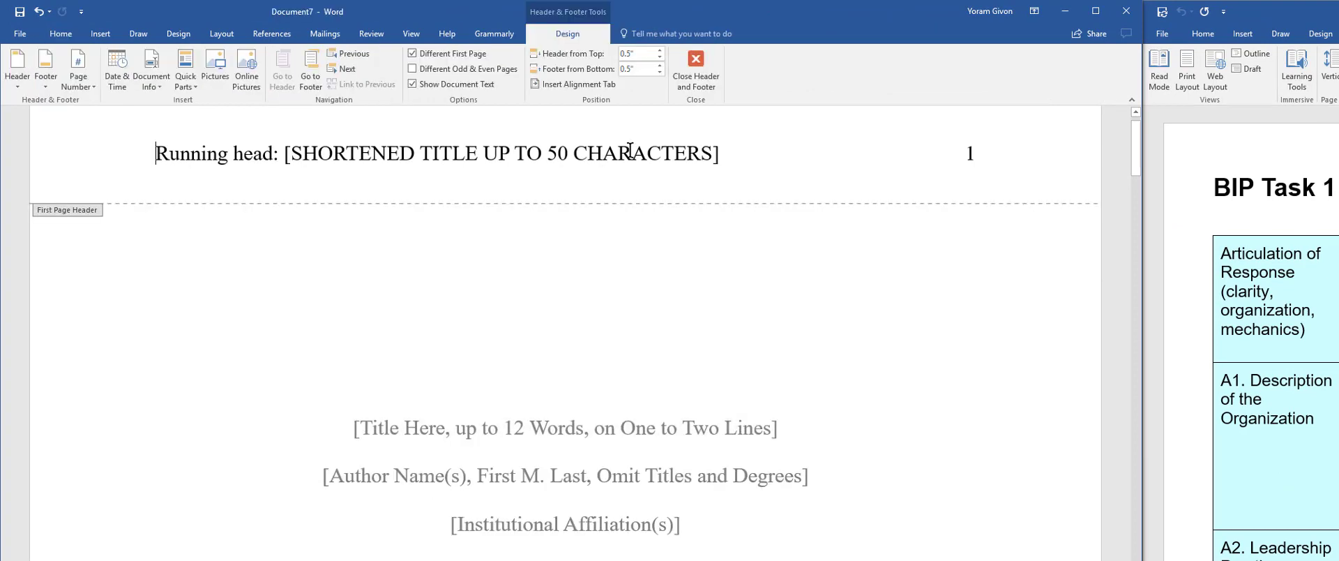
click(630, 150)
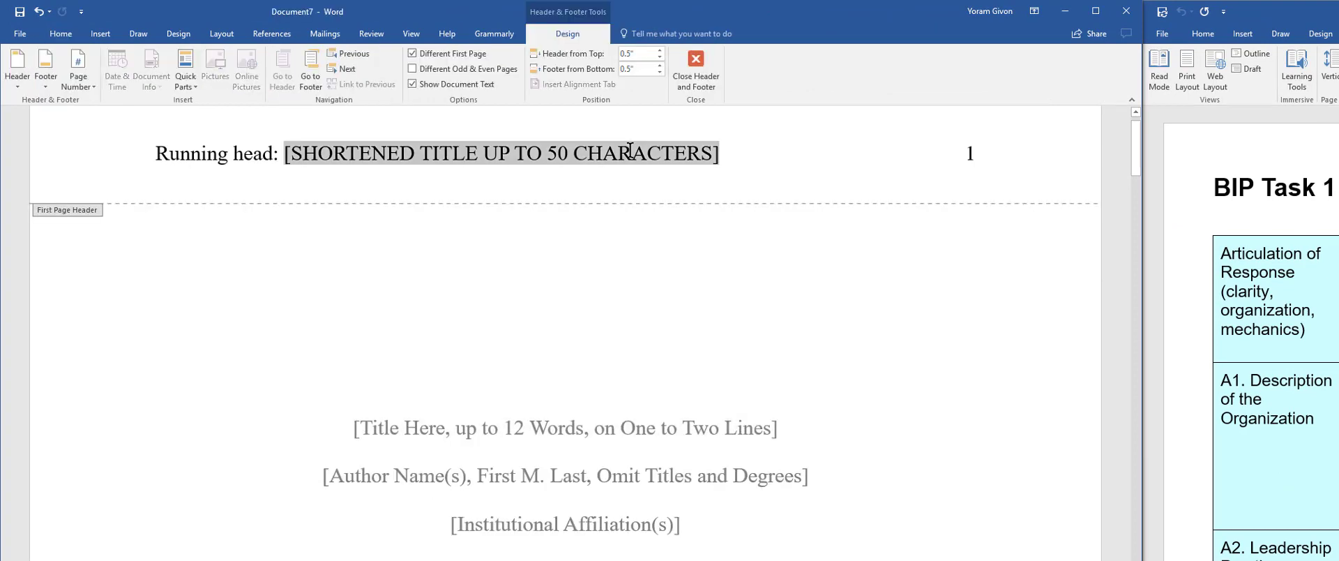
text(TAS)
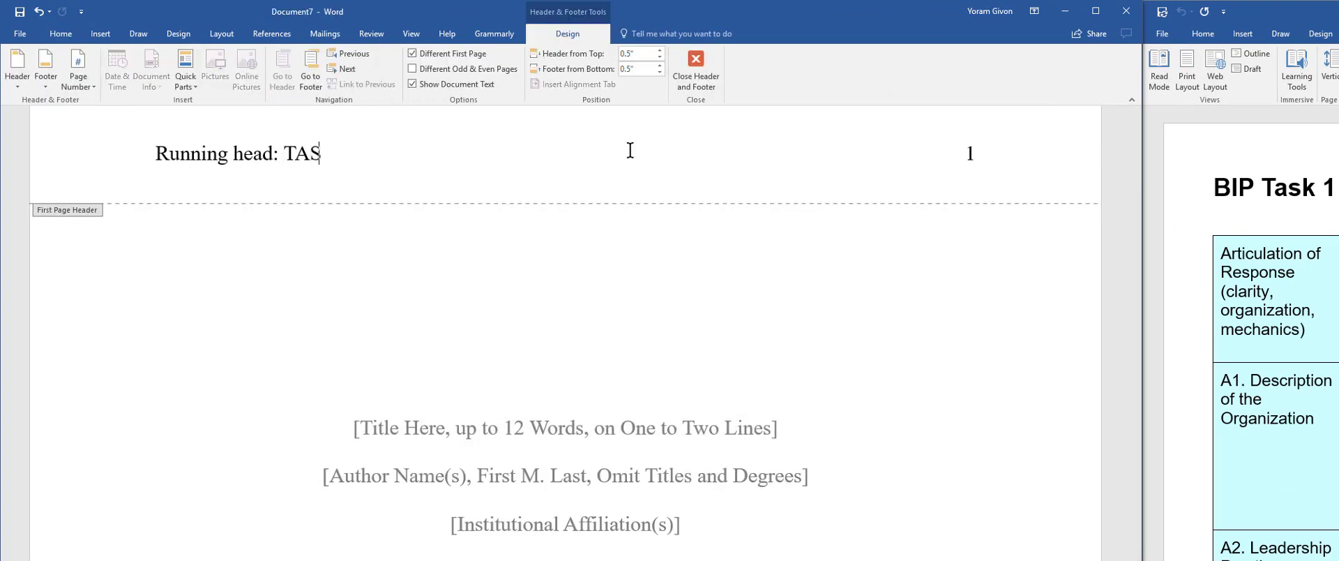
text(K - 1)
double_click(780, 387)
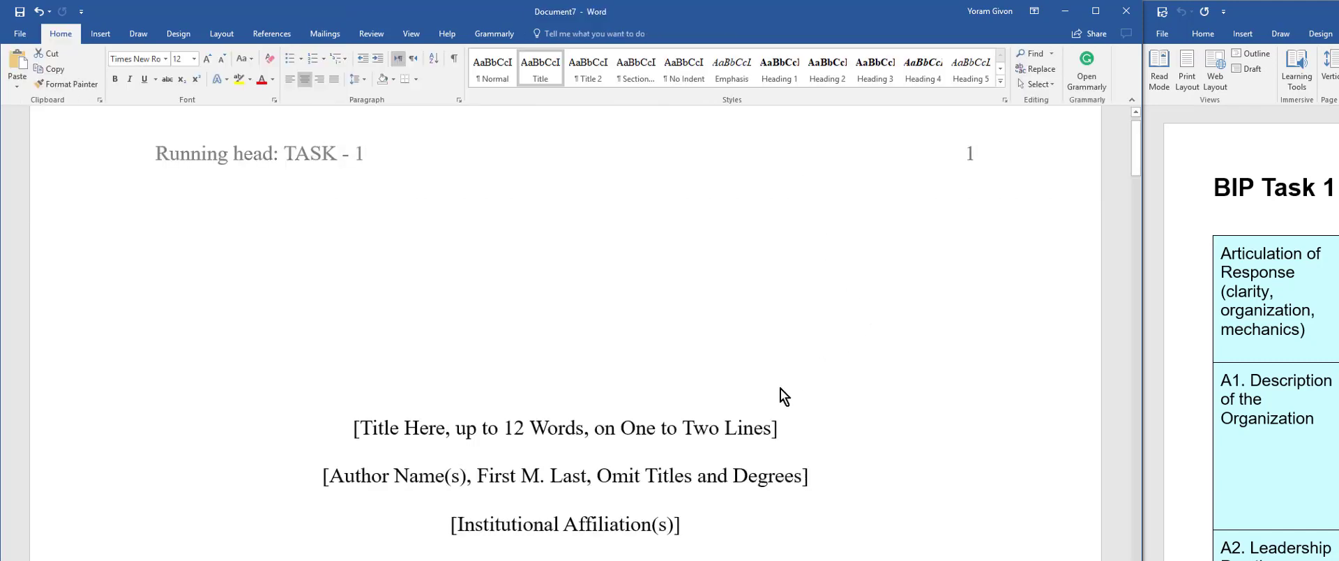
Set the cover page title to Task - 1 and fill in the author's full name below it.
click(754, 433)
text(Tas)
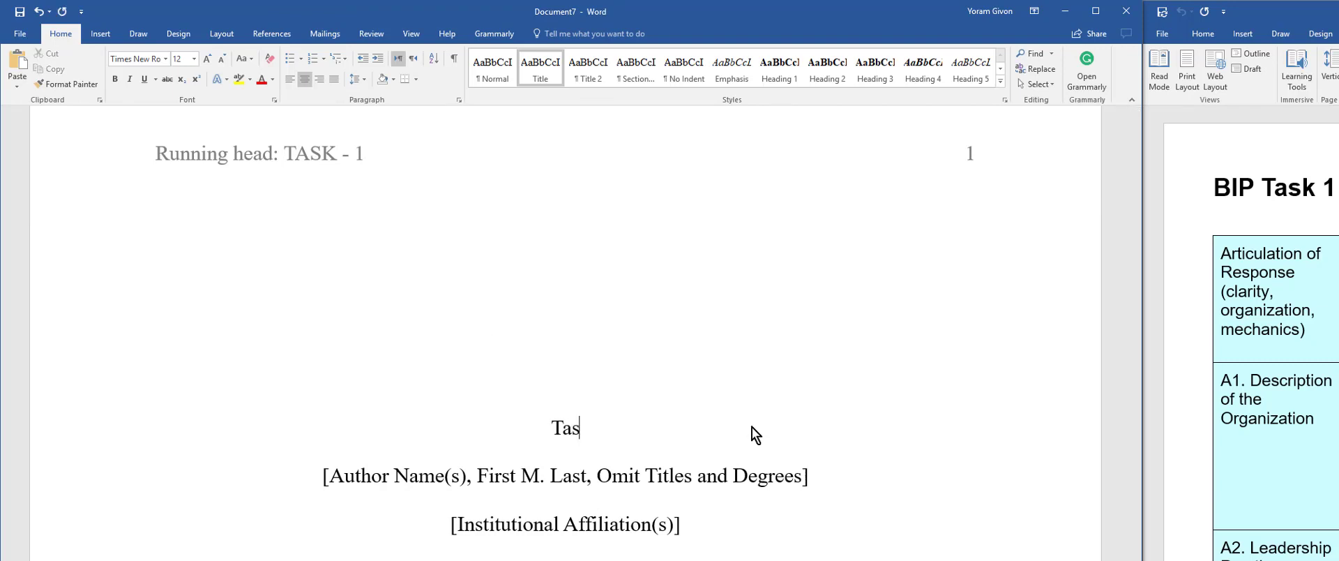
text(k - 1)
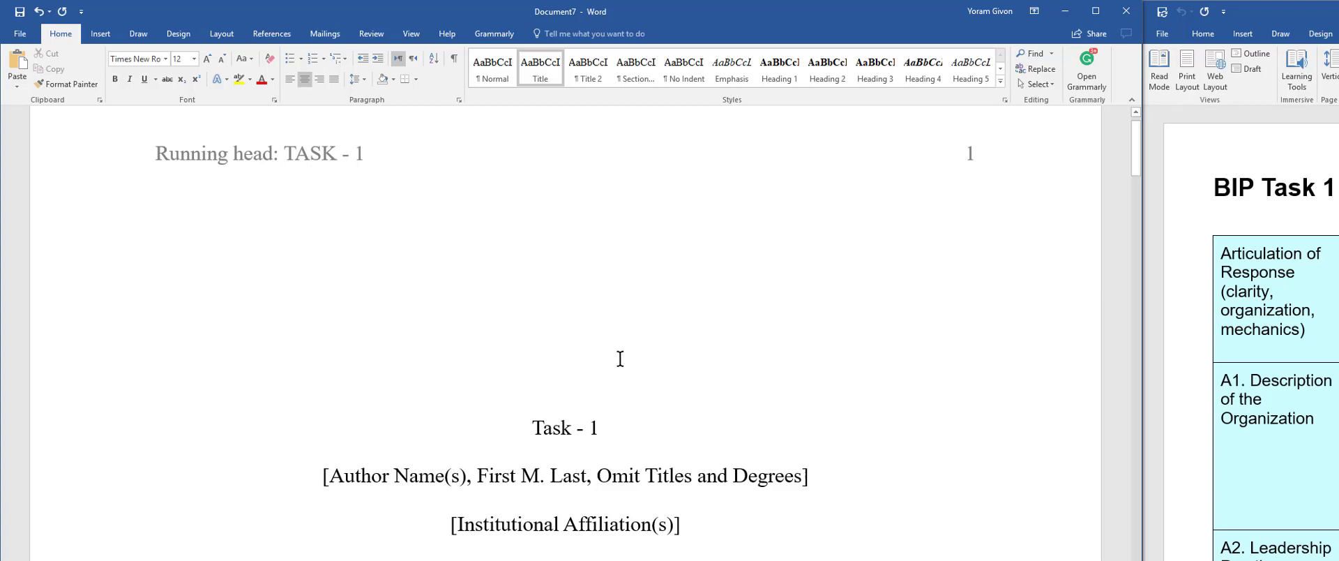
click(623, 478)
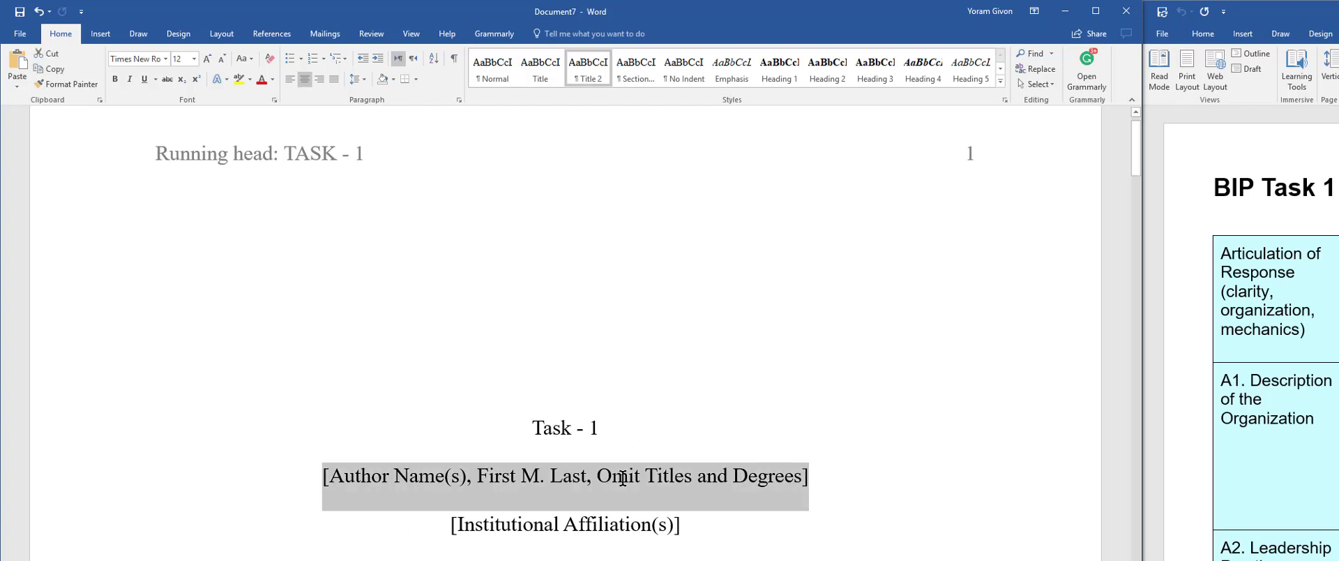
text(Yoram Givon)
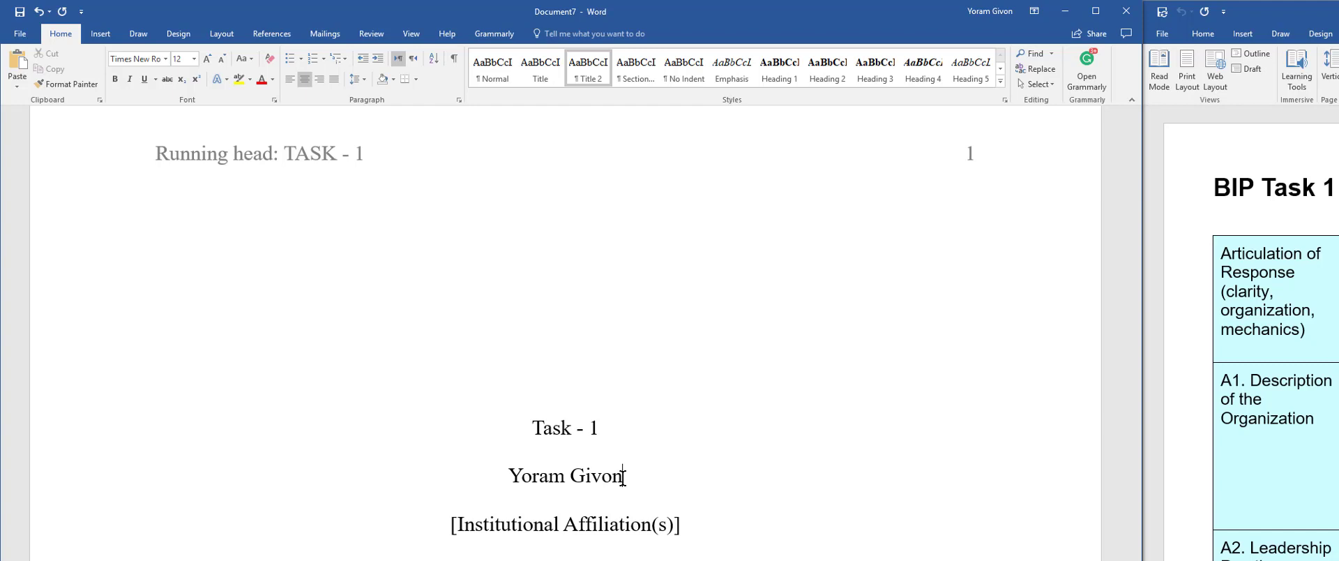
Replace the institutional affiliation placeholder on the cover page with Western Governors University.
click(627, 524)
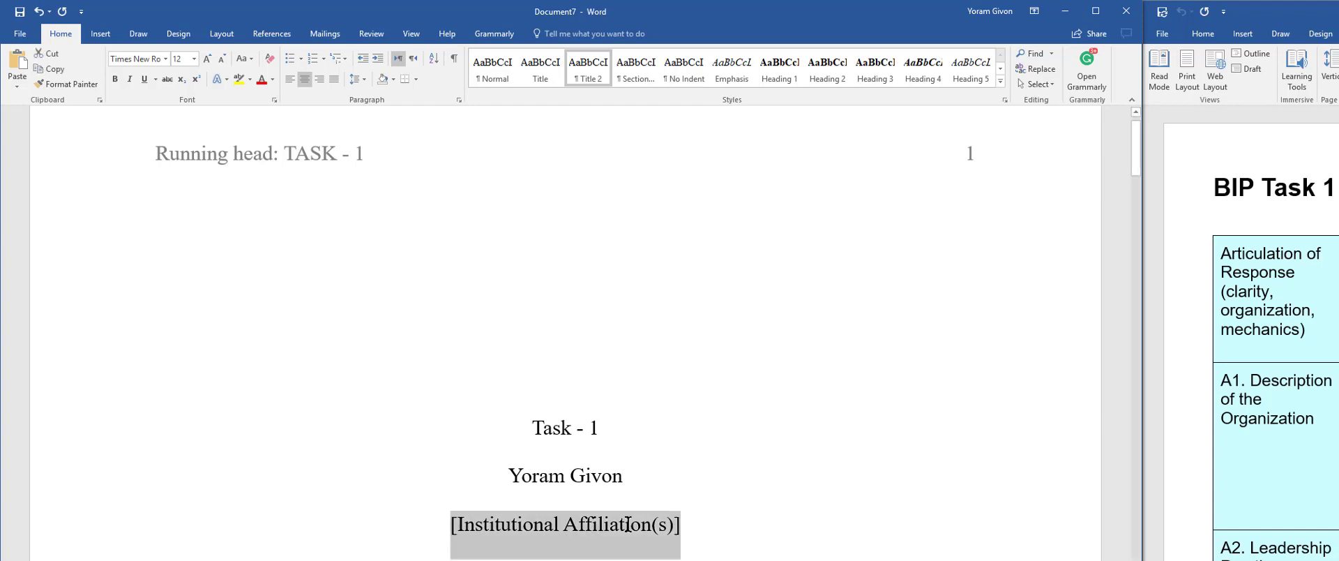
text(We)
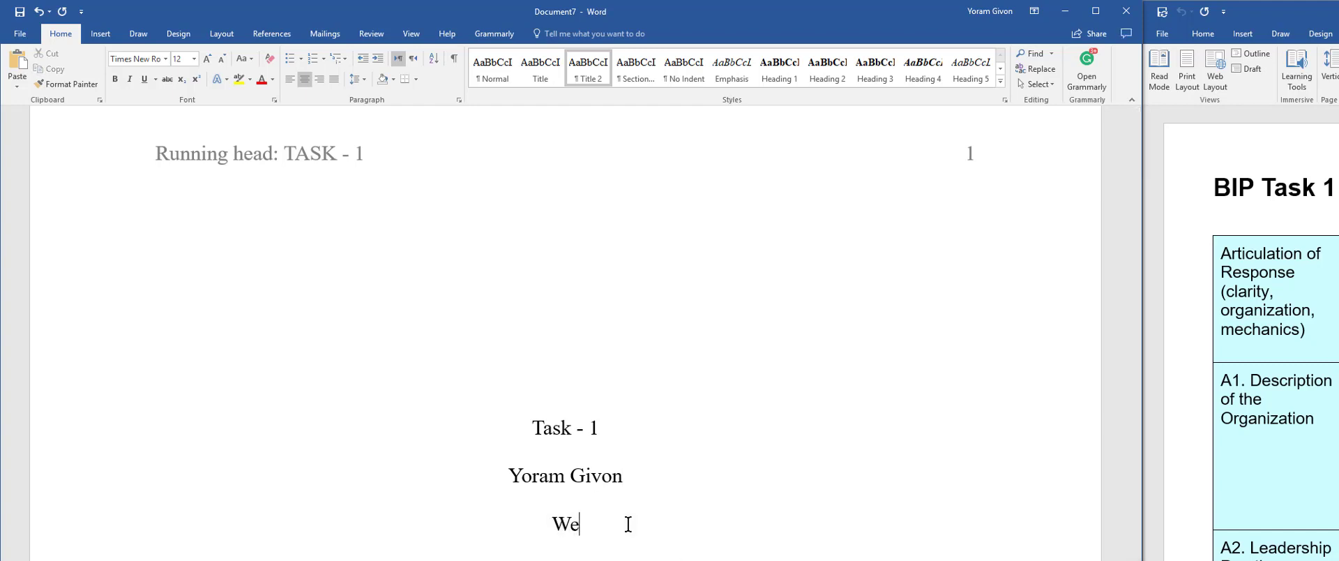
text(stern Governors Un)
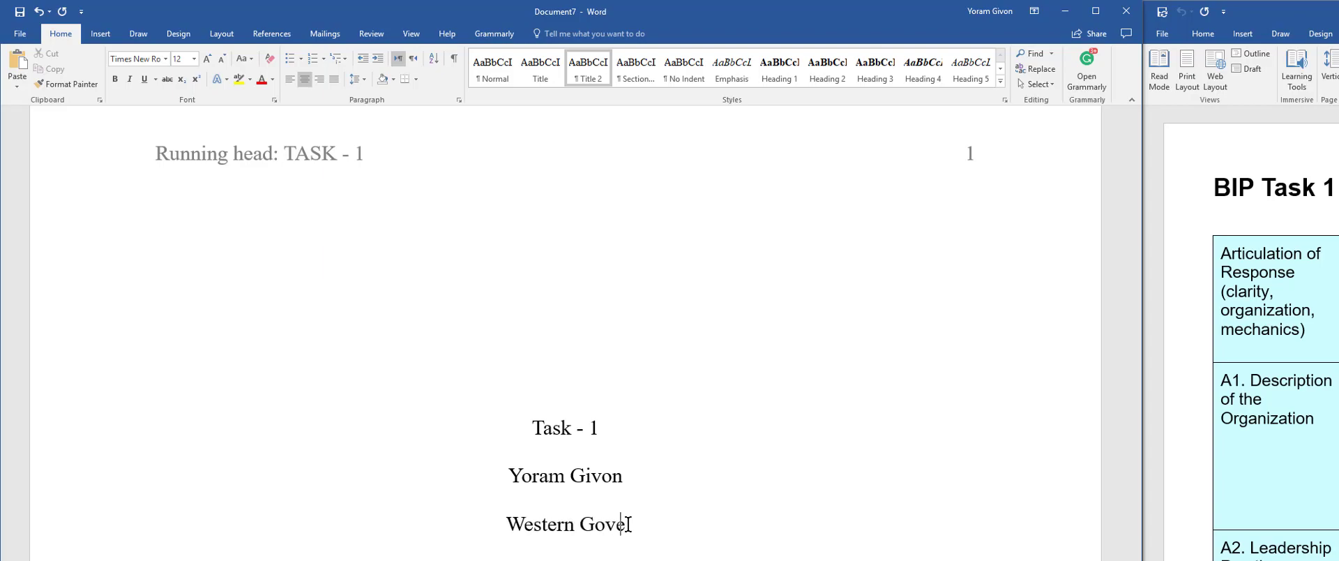
text(iversity)
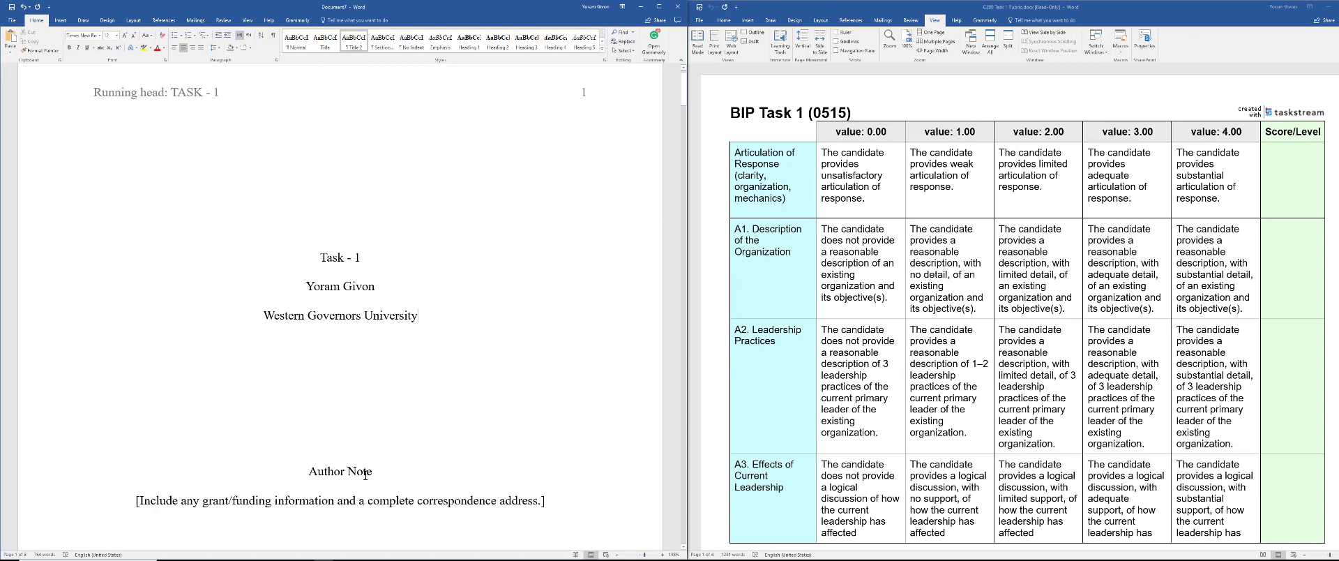
Delete the Author Note heading and the grant/funding placeholder text from the cover page.
click(365, 475)
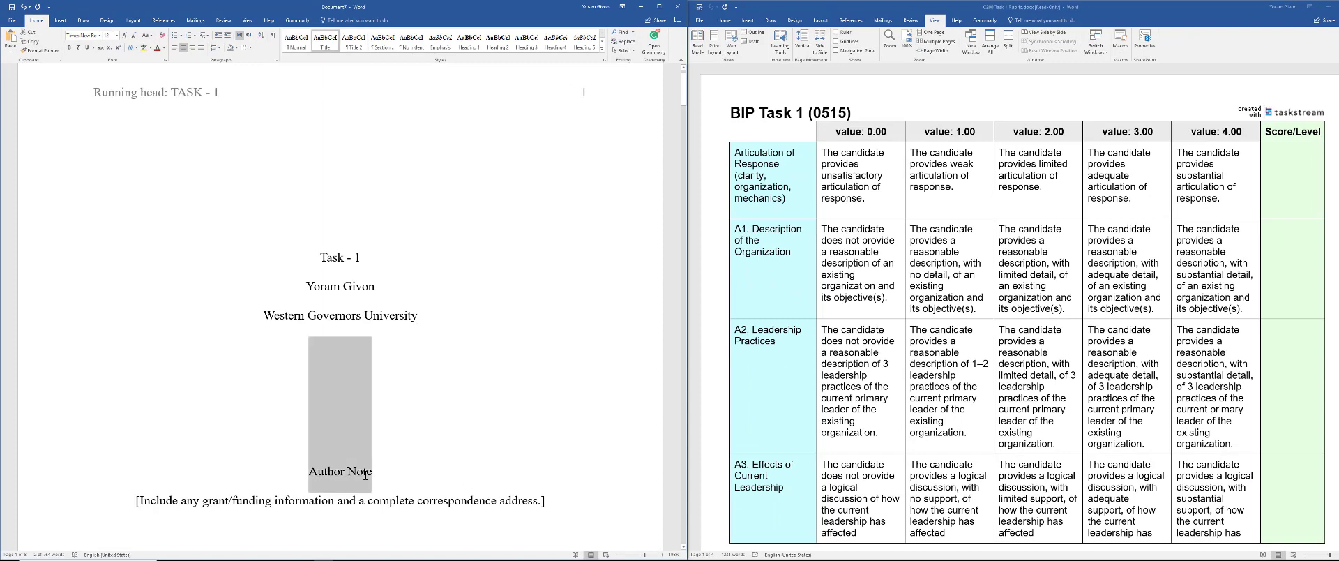
key(BackSpace)
click(364, 500)
key(BackSpace)
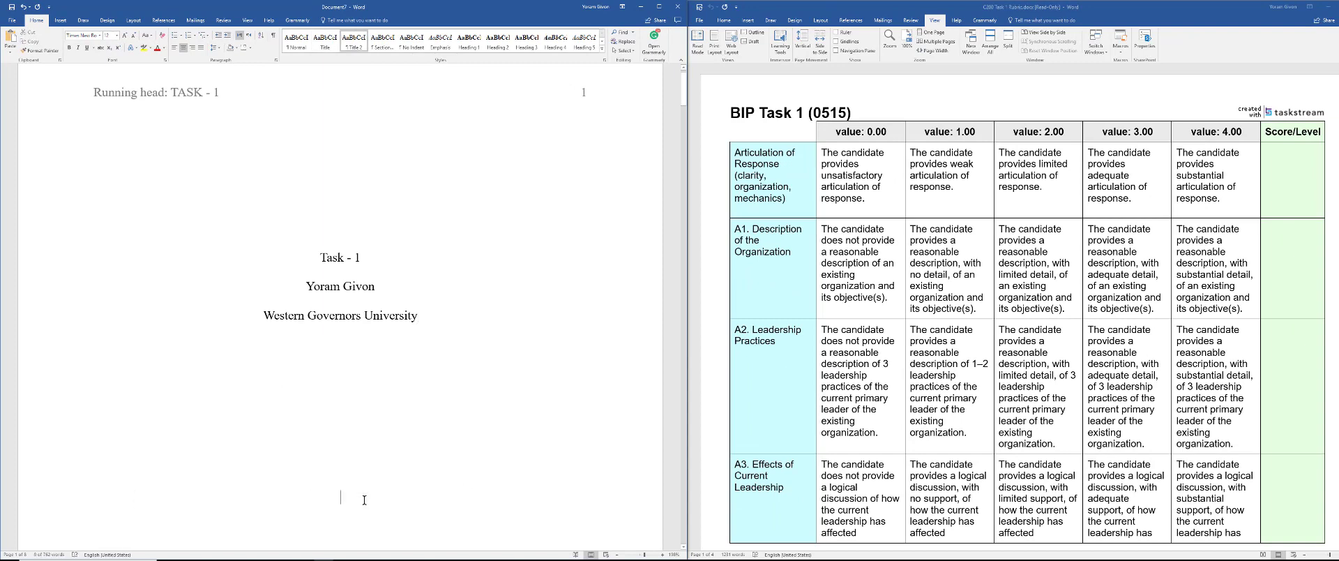
Insert a page break after the cover page text and add the built-in automatic table of contents headed Contents on the new page.
click(60, 20)
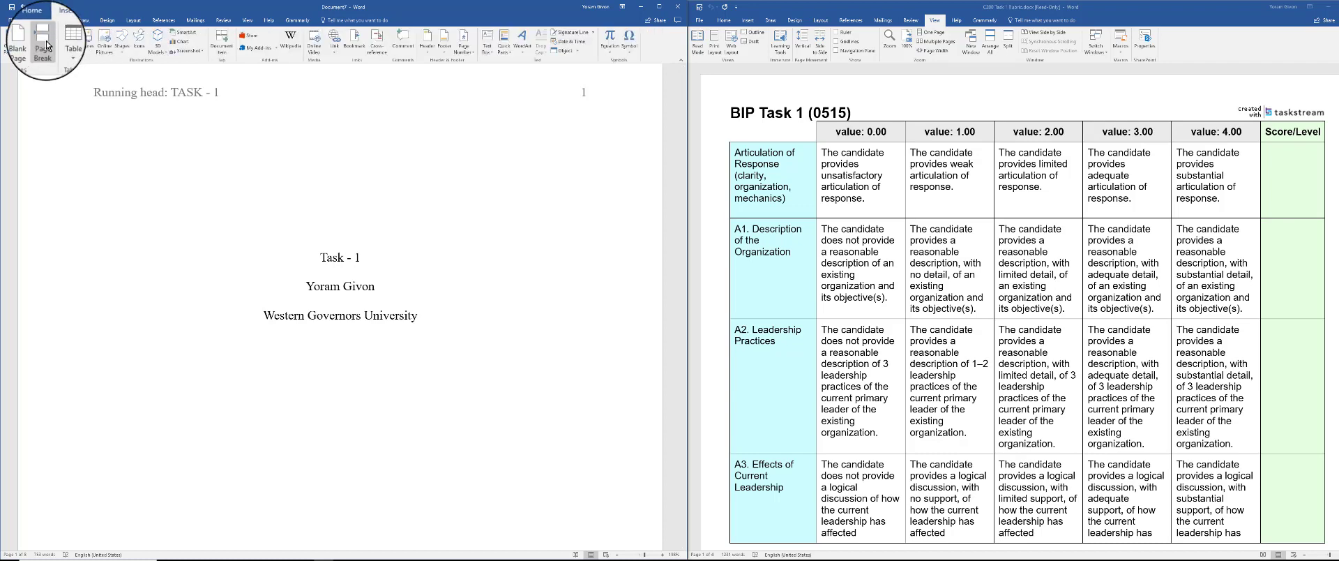
click(35, 35)
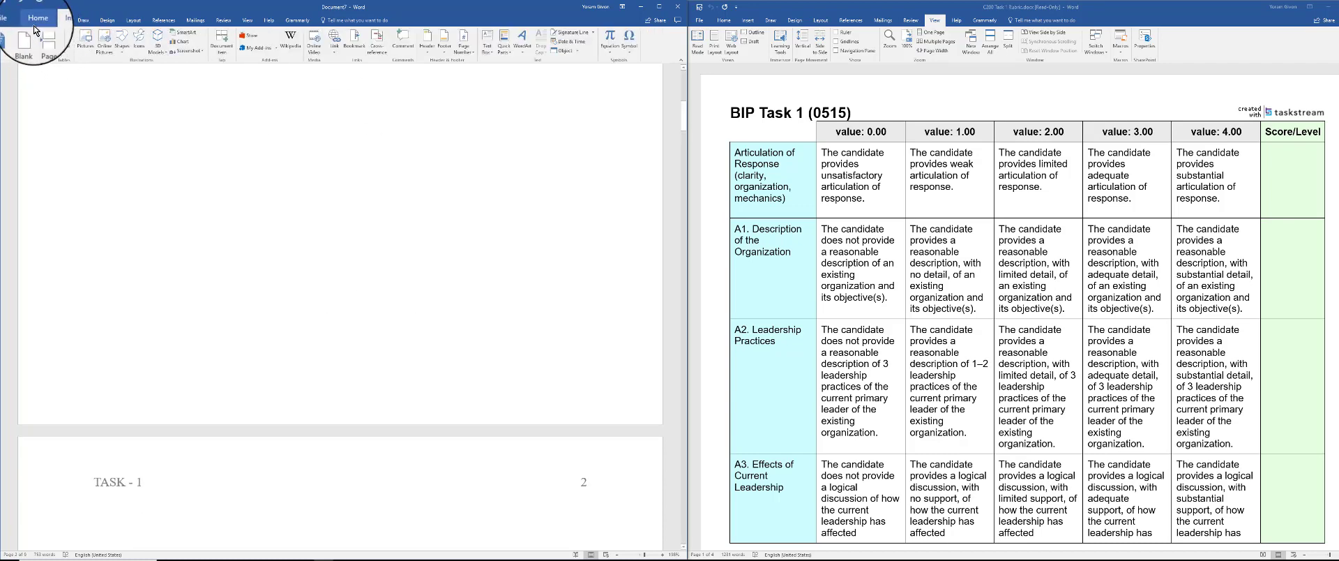
click(164, 21)
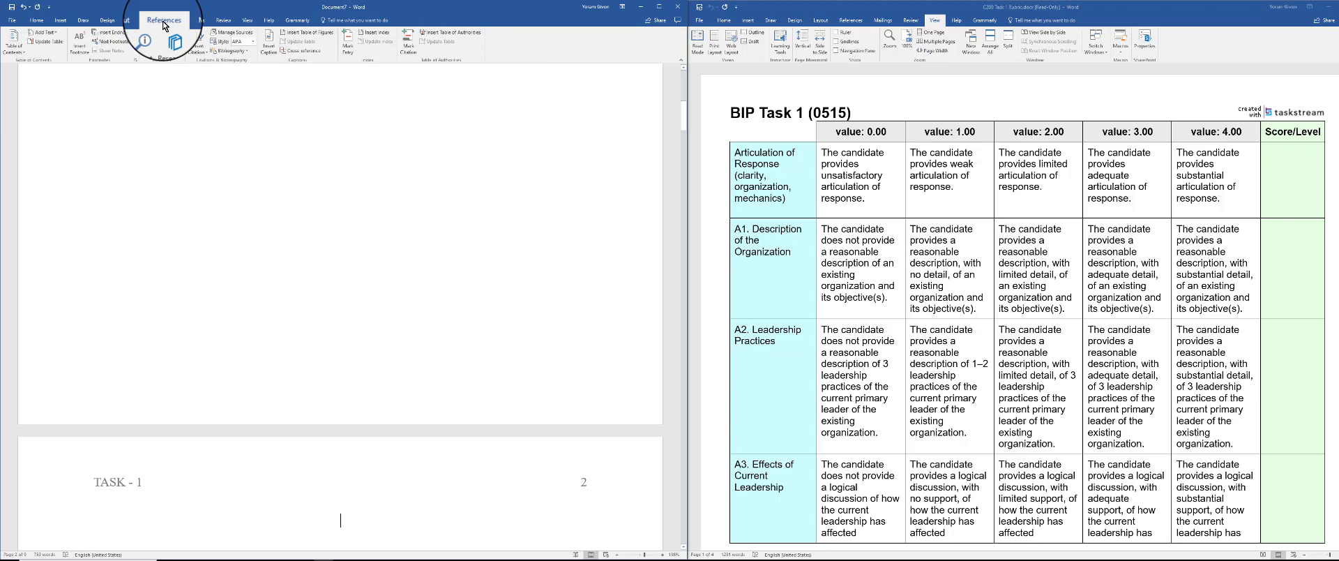
click(11, 42)
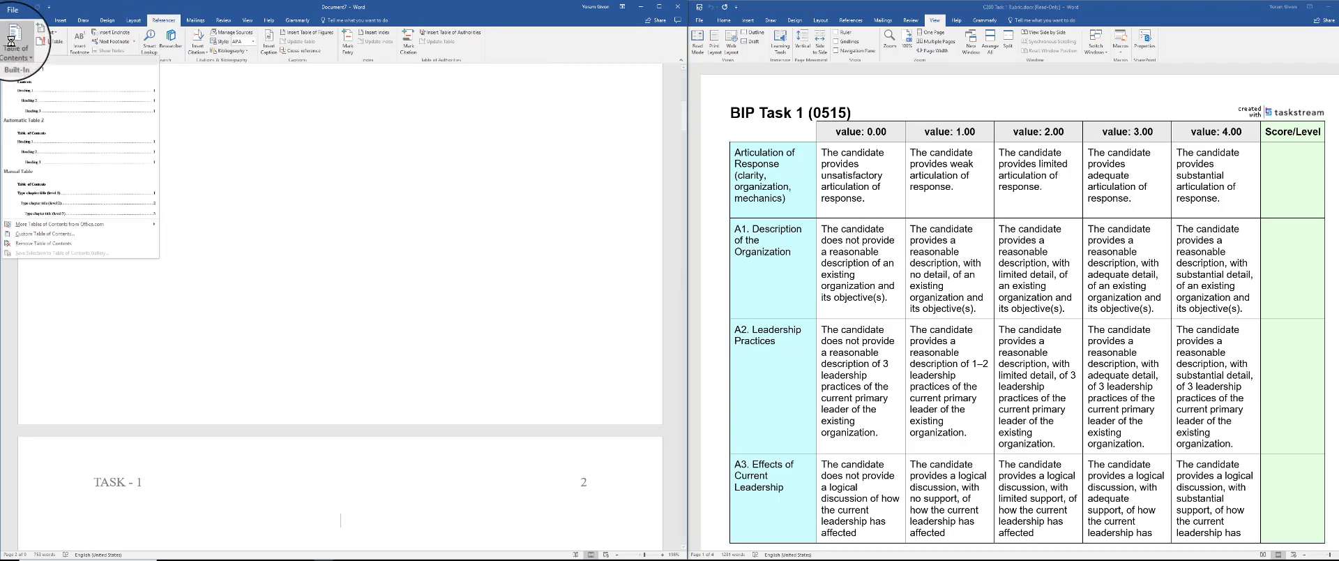
click(26, 81)
Delete the introductory placeholder paragraph under the Task - 1 title on the first body page.
scroll(356, 310, up, 10)
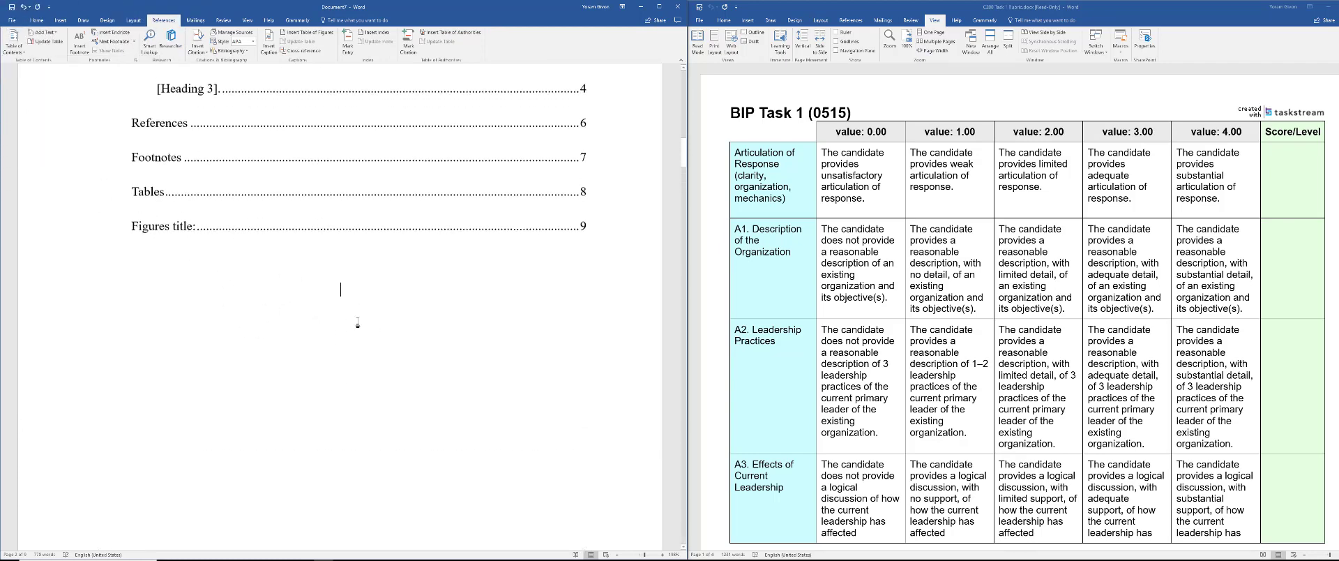
scroll(355, 311, up, 5)
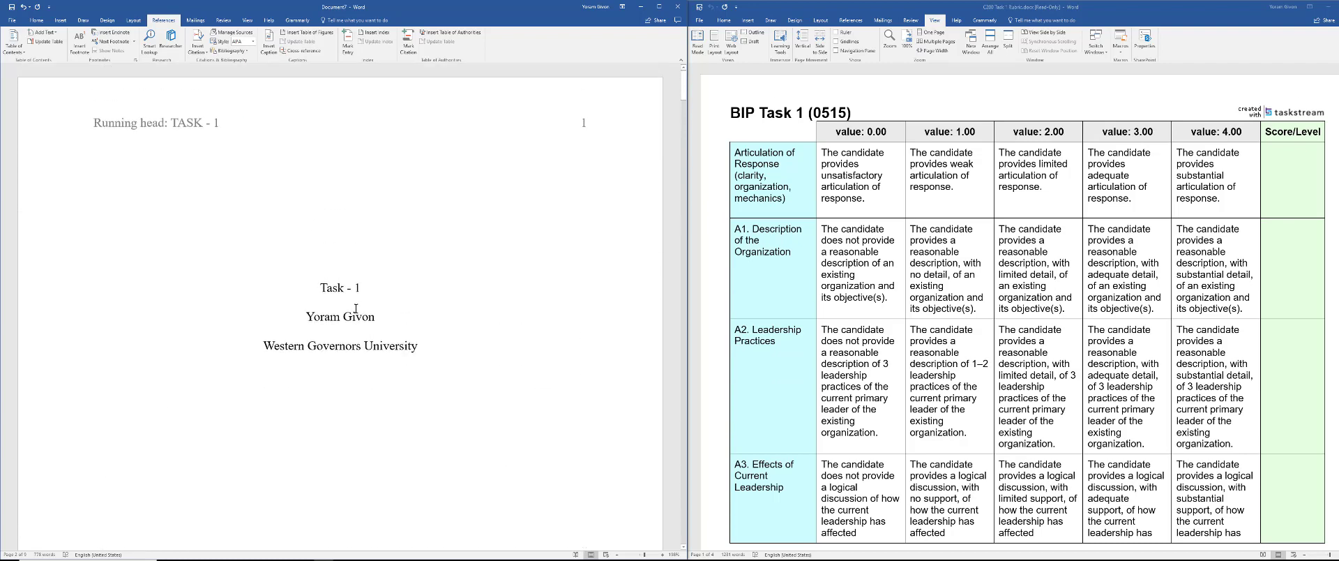
scroll(356, 308, down, 6)
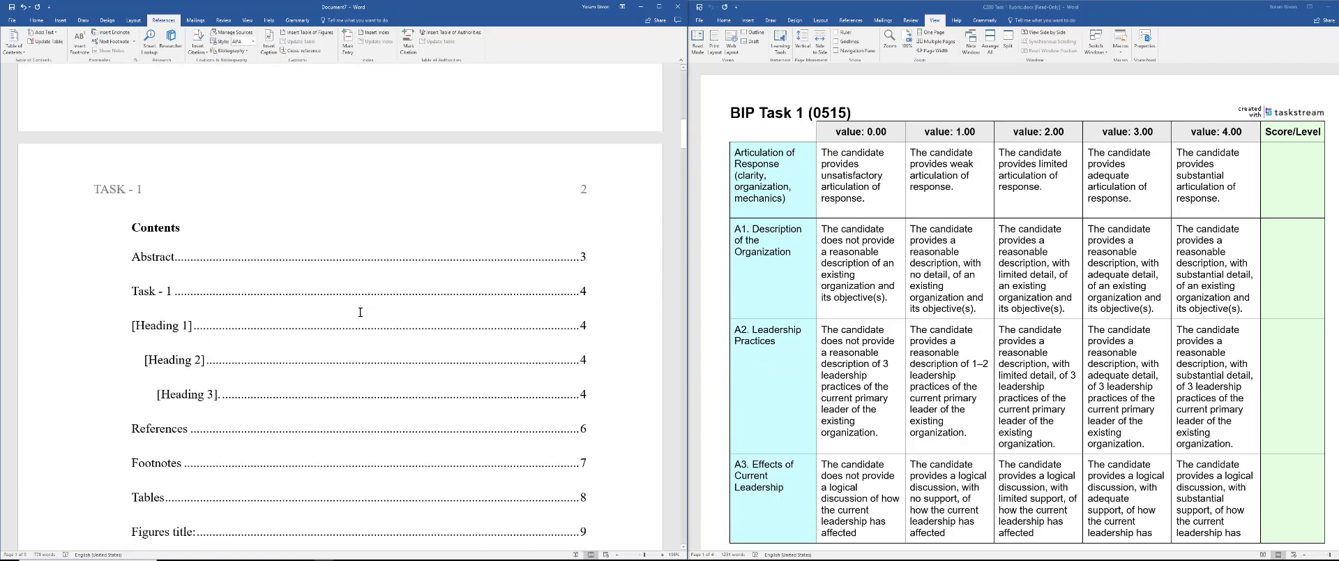
scroll(361, 312, down, 2)
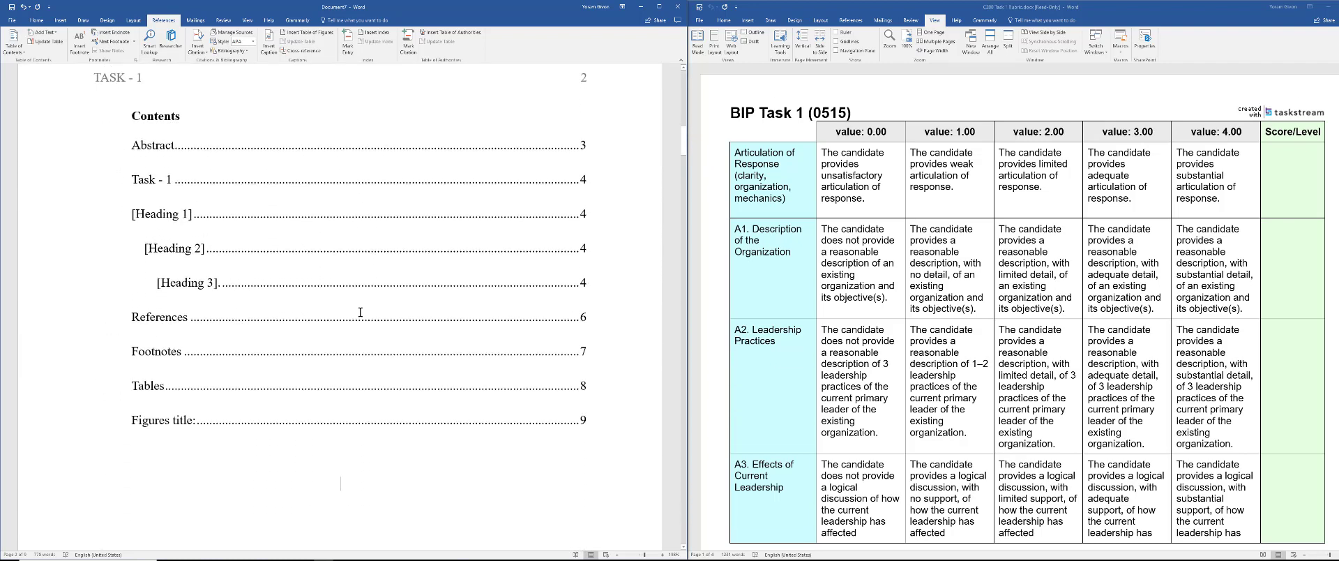
scroll(361, 312, down, 10)
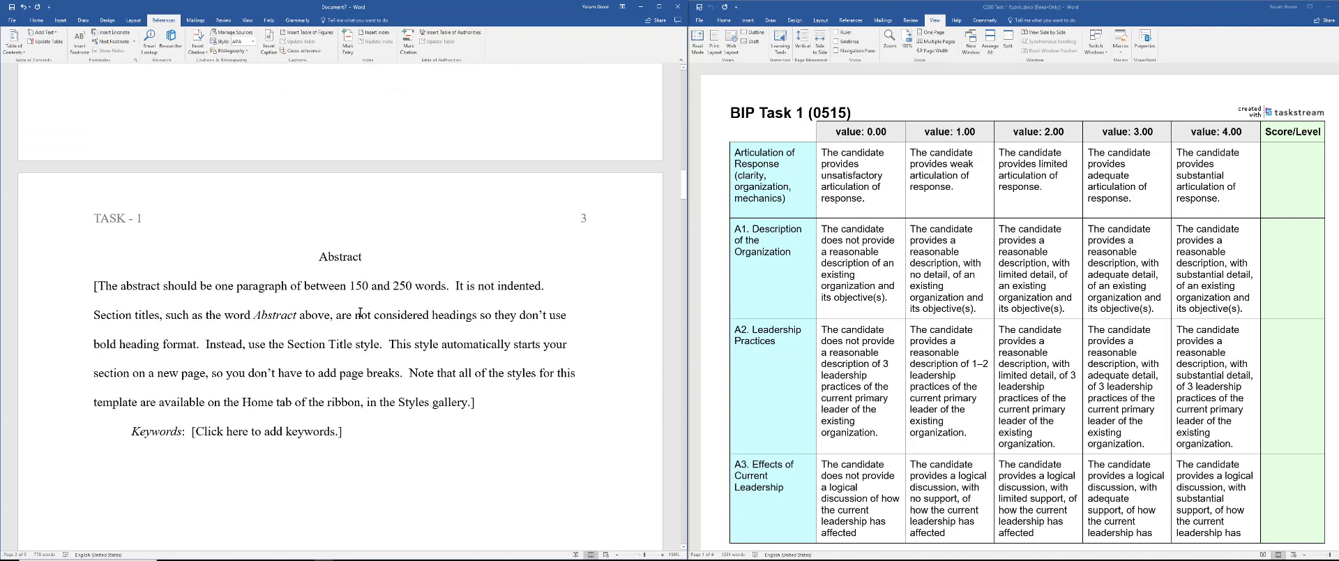
scroll(361, 312, down, 10)
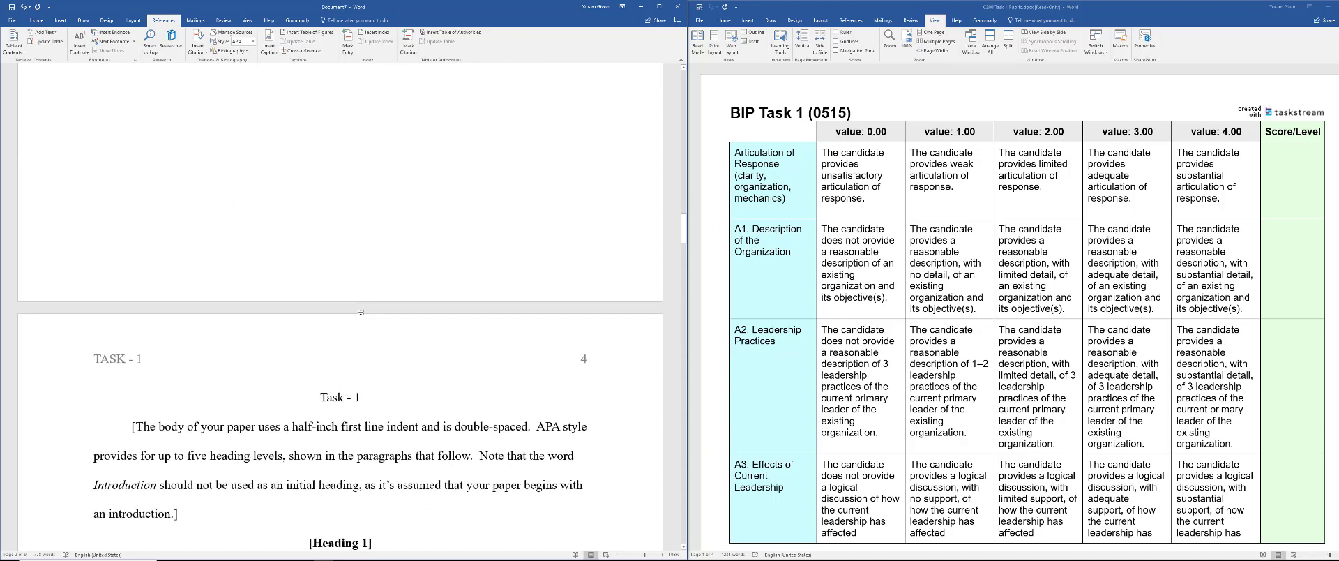
scroll(360, 312, down, 3)
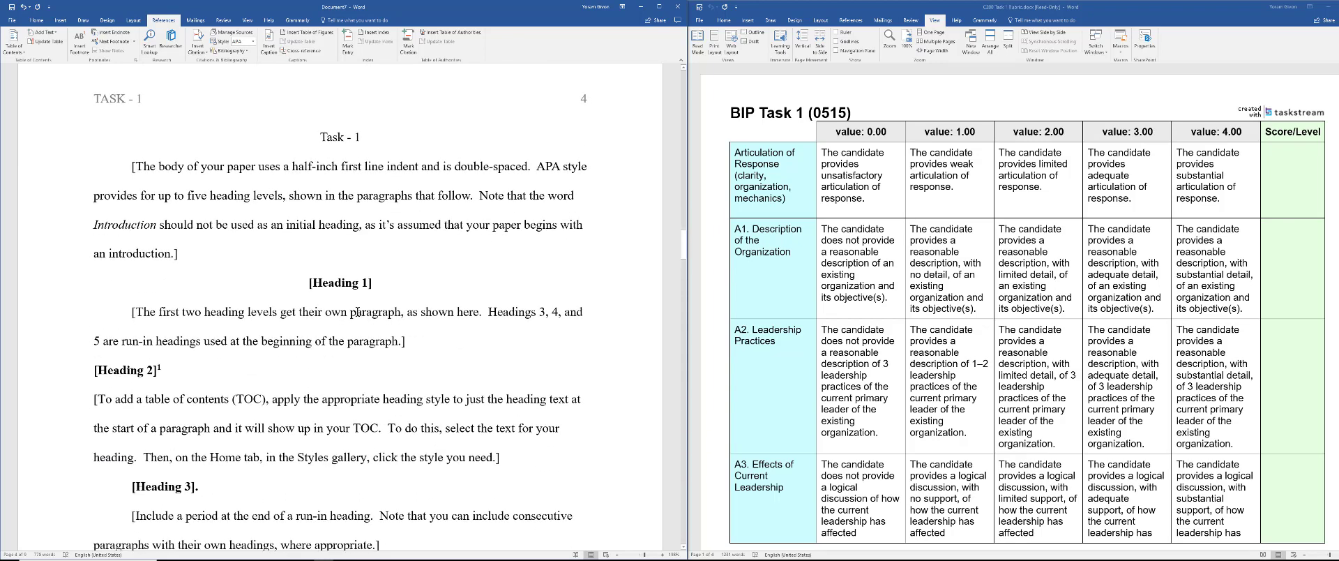
triple_click(193, 250)
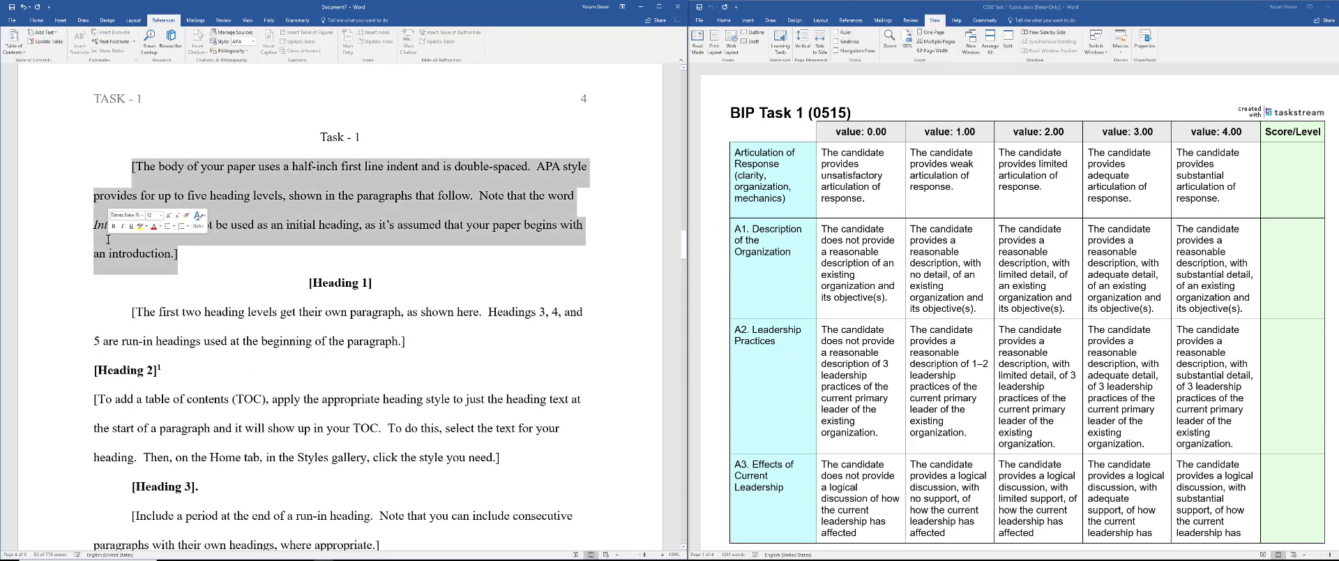
key(Delete)
key(Delete)
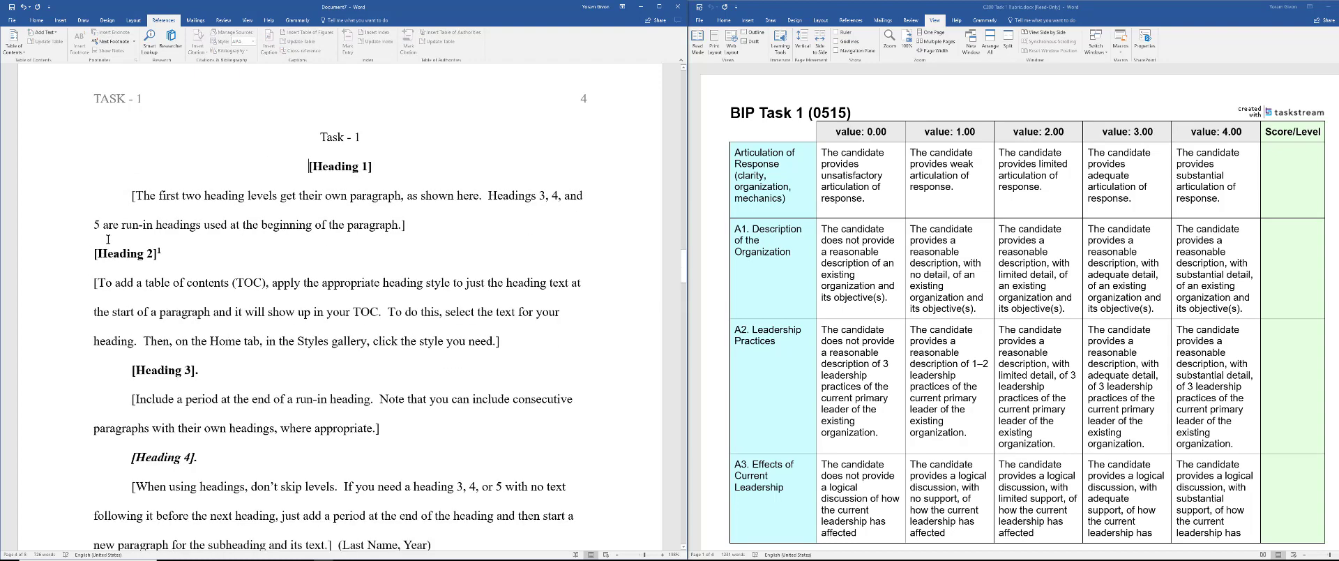
Delete the remaining placeholder body text and subheadings from below [Heading 1] up to the References page.
drag(127, 197, 495, 381)
scroll(490, 351, down, 3)
scroll(490, 351, down, 3)
key(Delete)
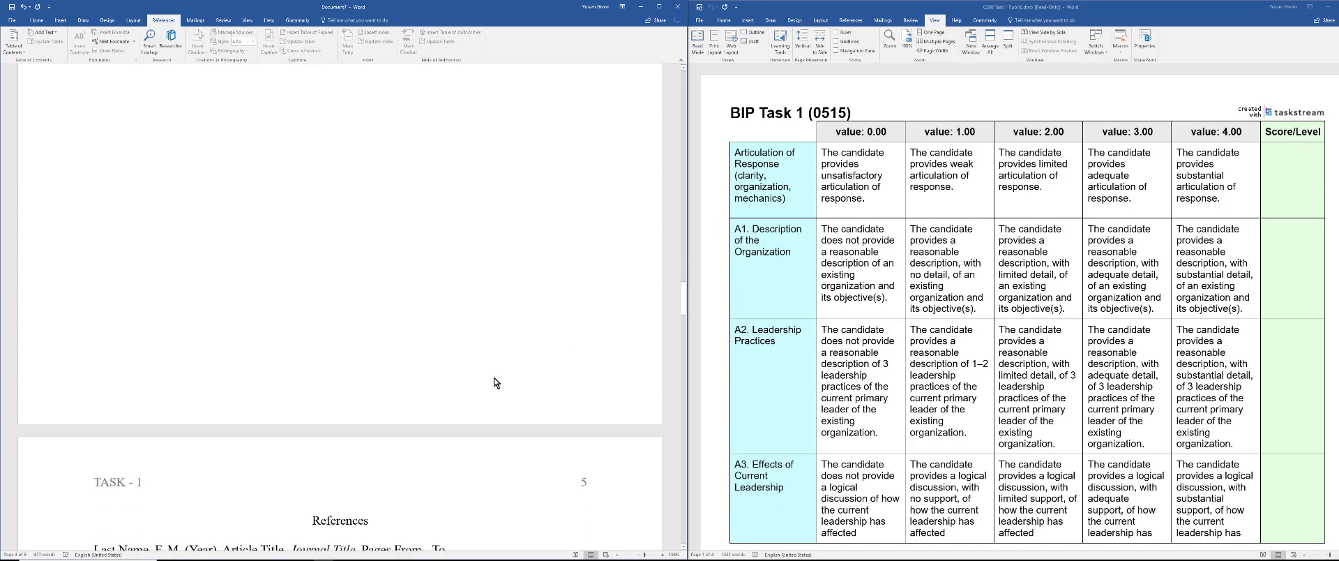
key(Delete)
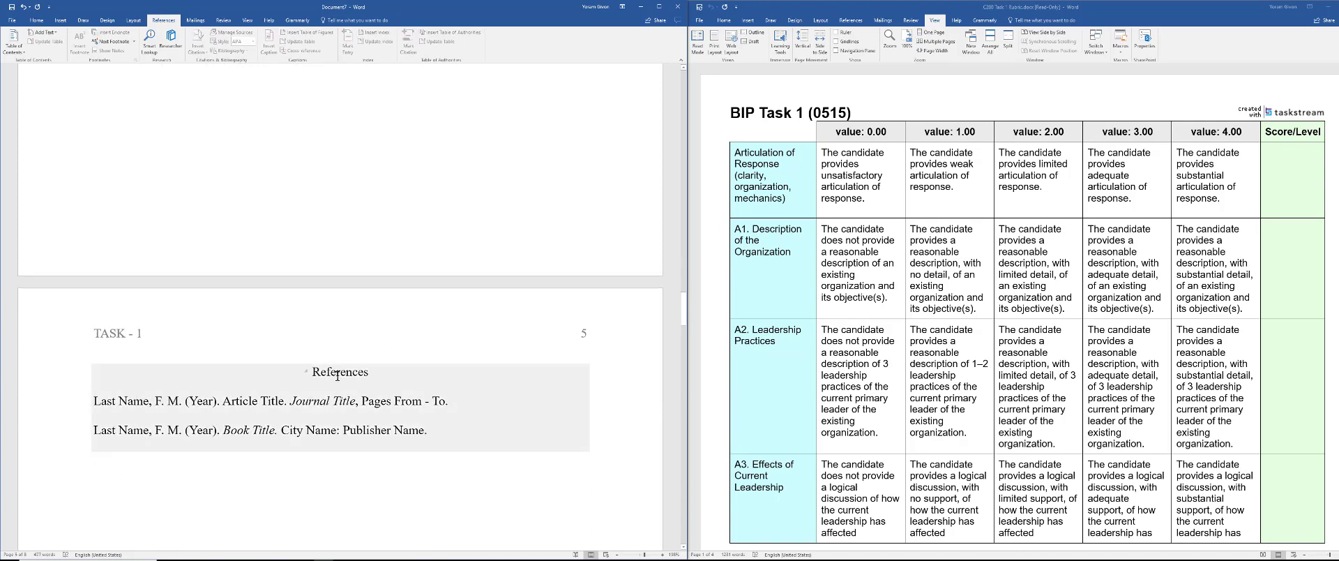
scroll(422, 404, down, 15)
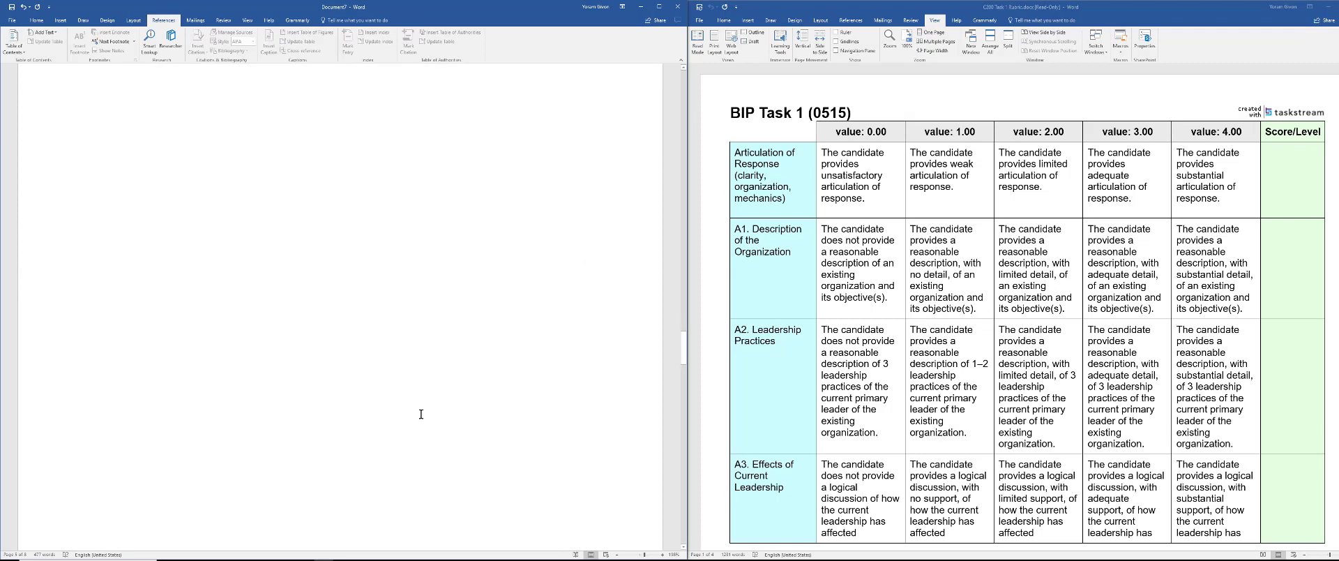
Delete the Footnotes, Tables and Figures placeholder sections and the closing APA note that follow the References page.
scroll(422, 414, down, 2)
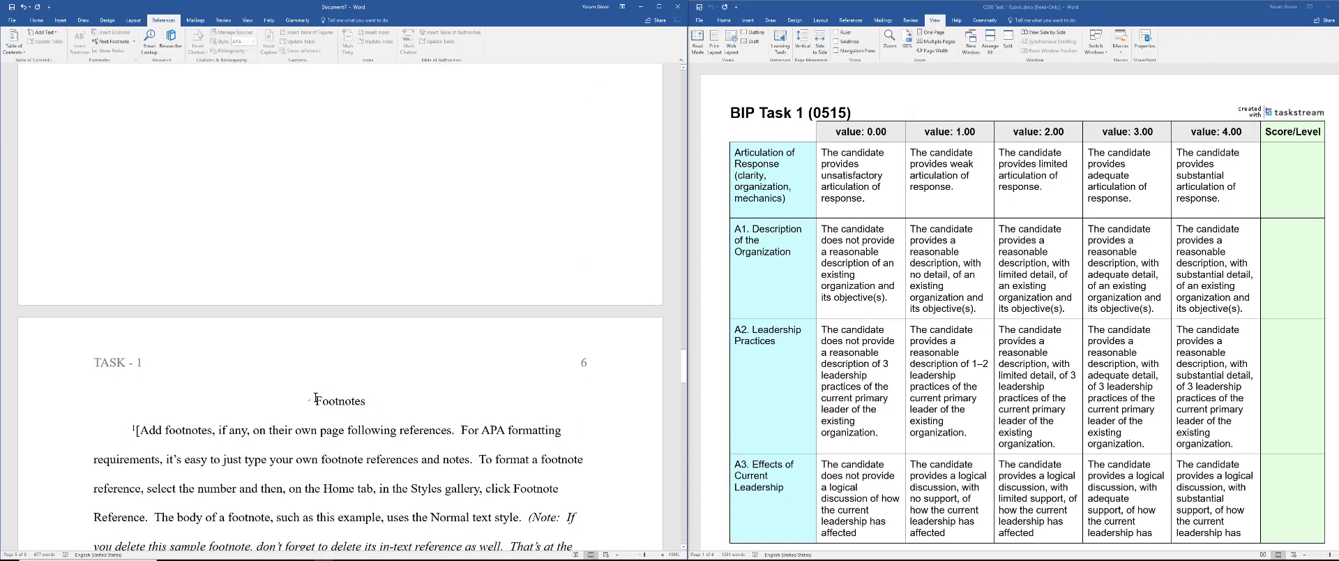
drag(315, 398, 527, 418)
key(Delete)
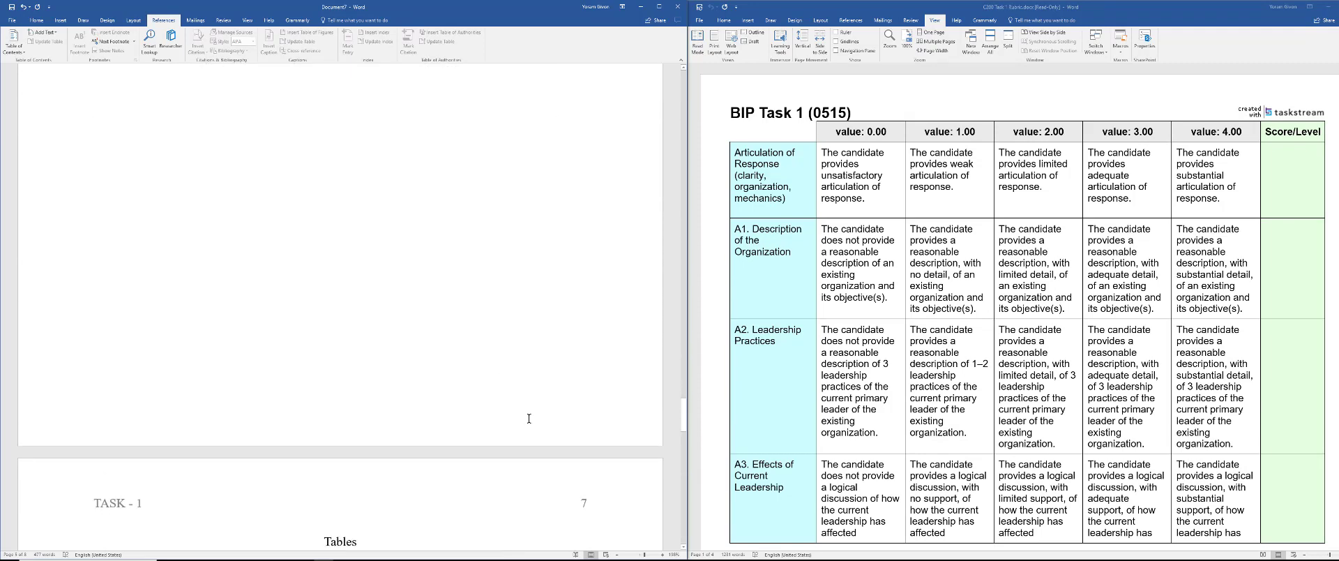
scroll(529, 418, down, 10)
drag(325, 144, 585, 444)
scroll(559, 432, down, 5)
scroll(578, 439, down, 6)
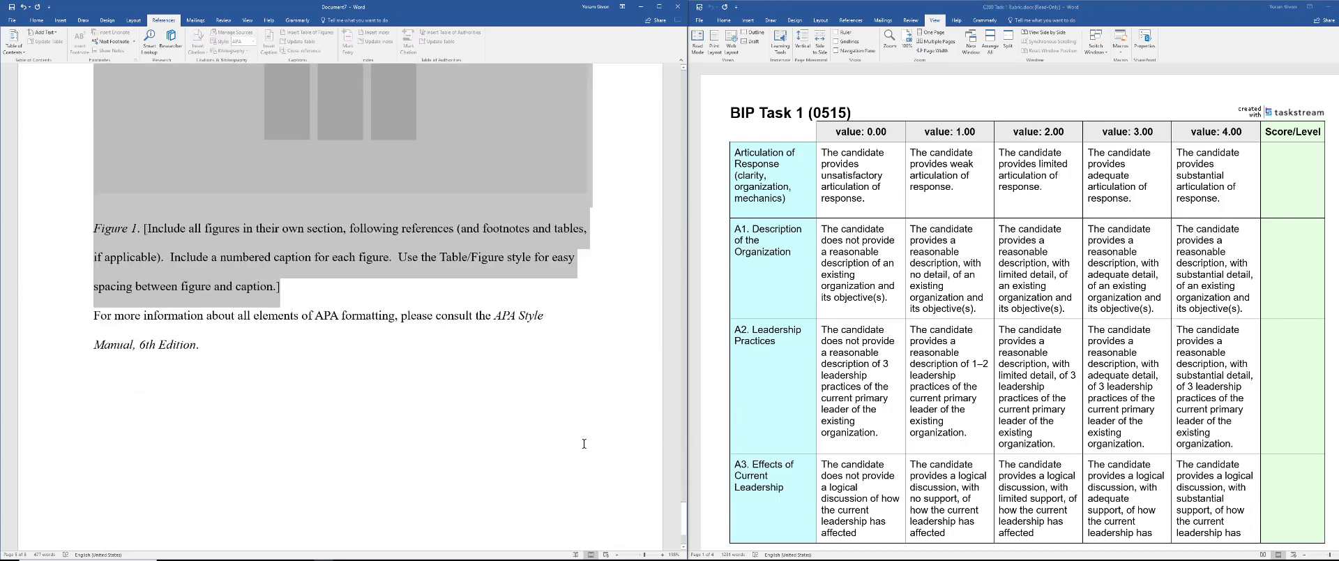
key(Delete)
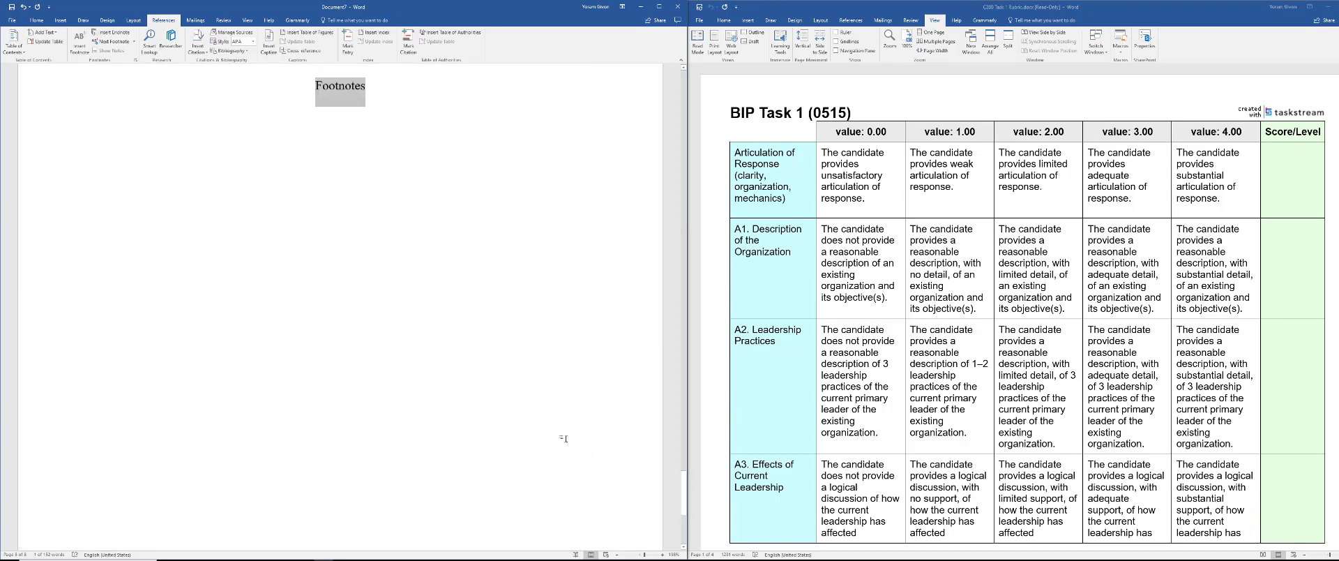
key(Delete)
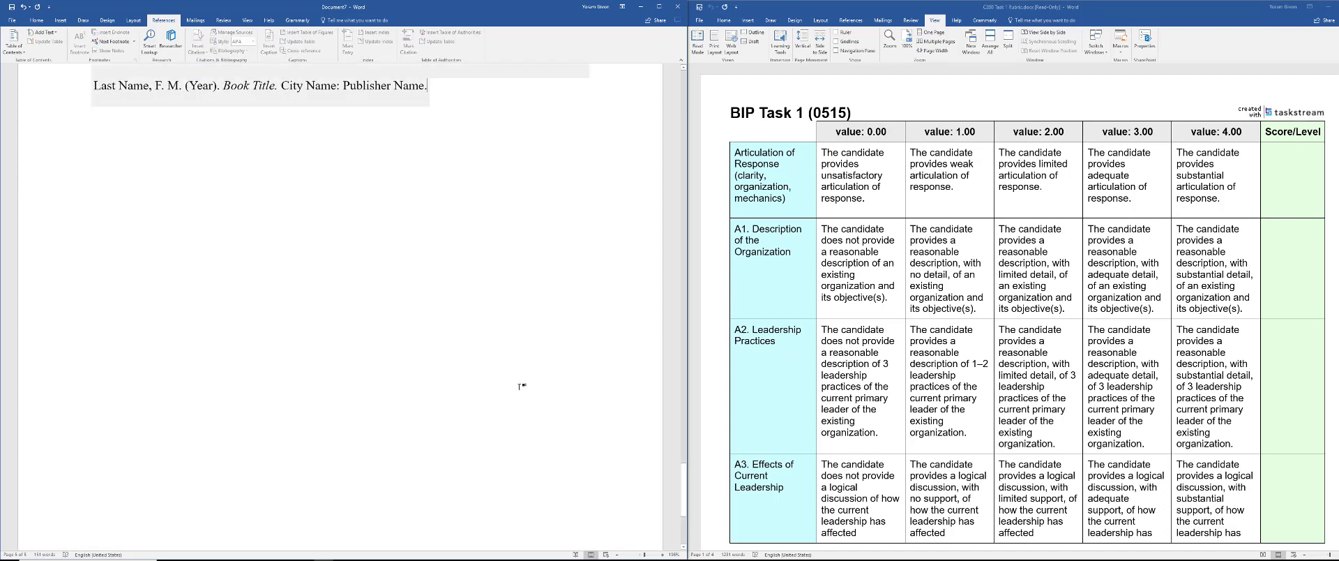
Review the trimmed document from the References page back through the body, abstract and table of contents to the cover page.
scroll(521, 386, up, 2)
scroll(522, 386, up, 12)
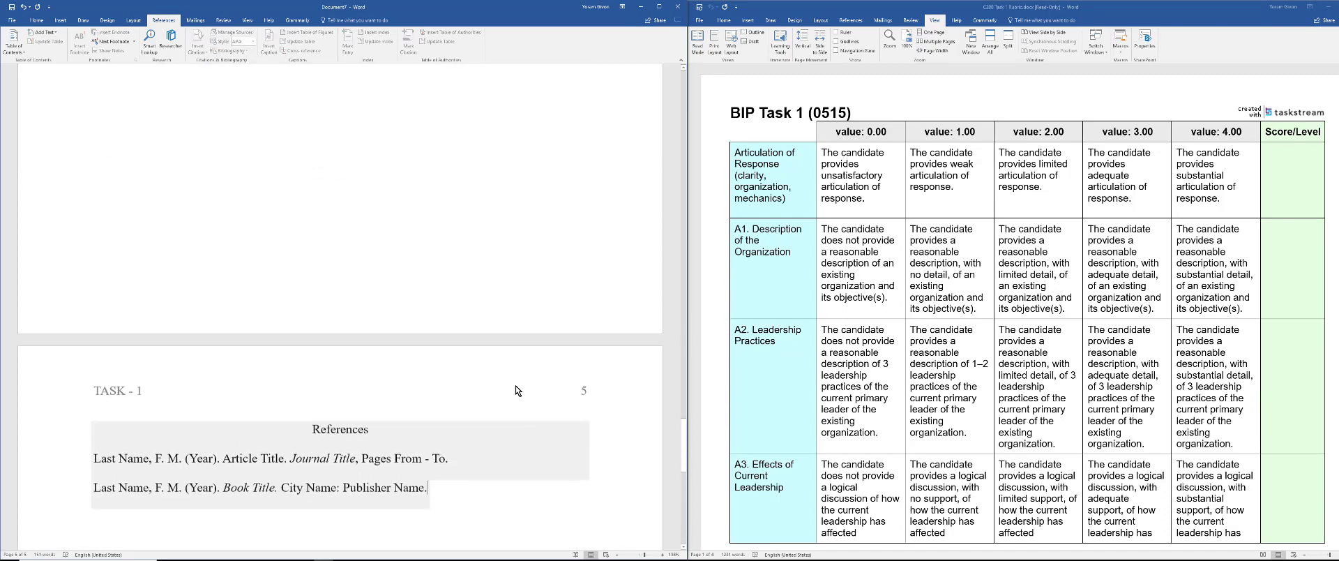
scroll(505, 374, up, 2)
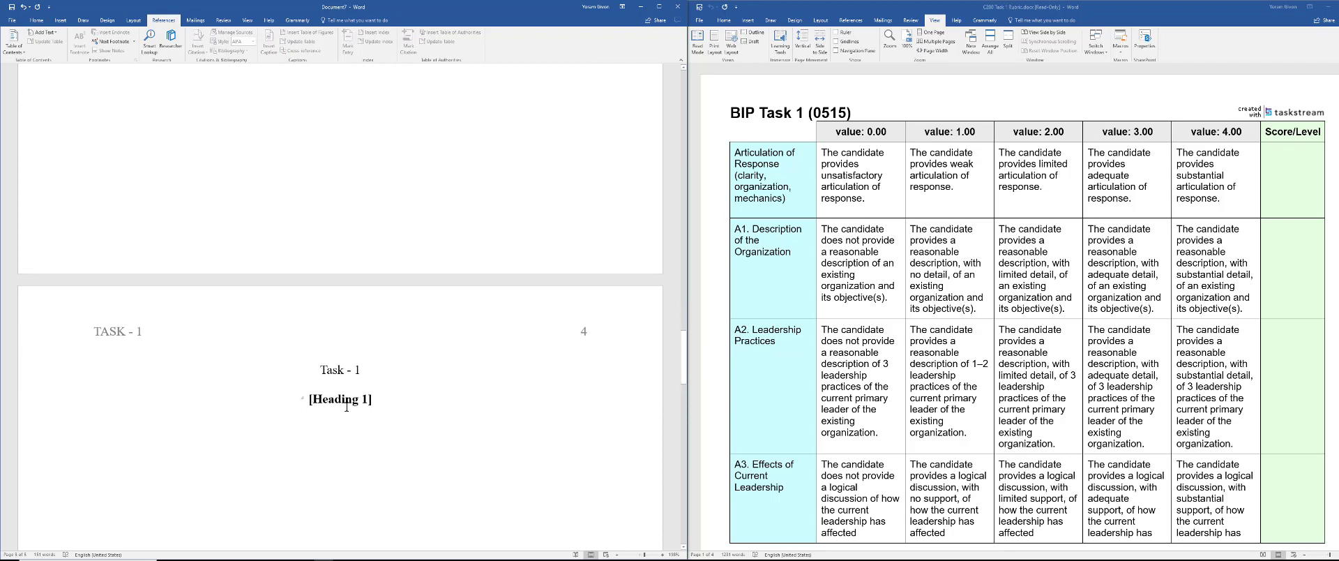
scroll(347, 406, up, 10)
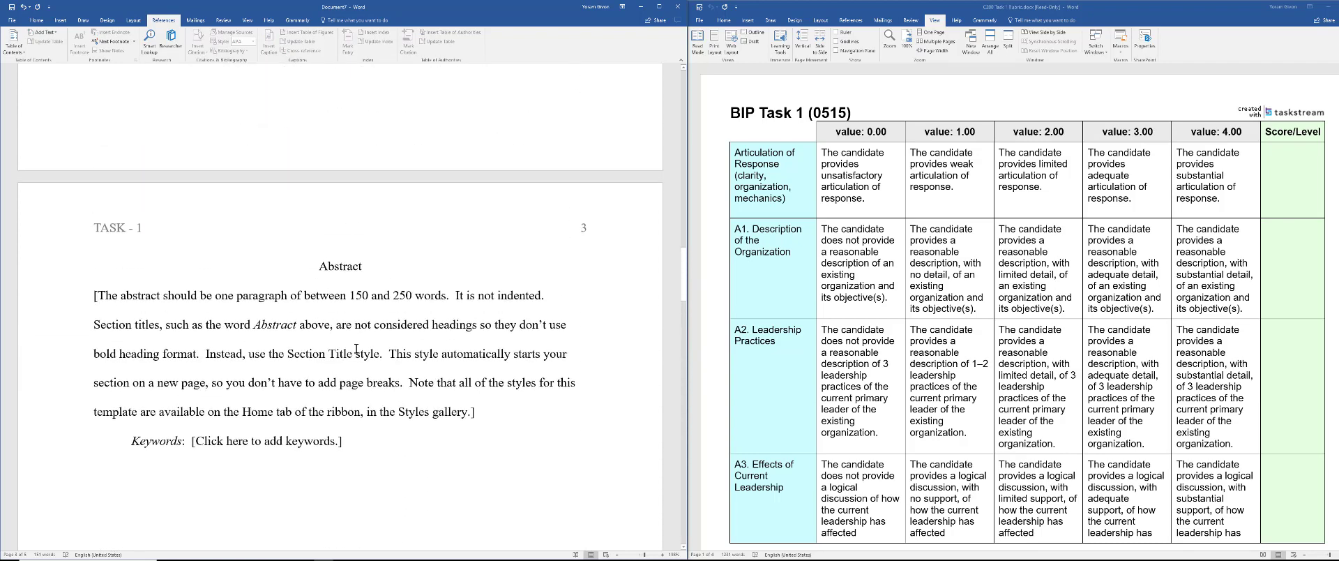
scroll(356, 349, up, 15)
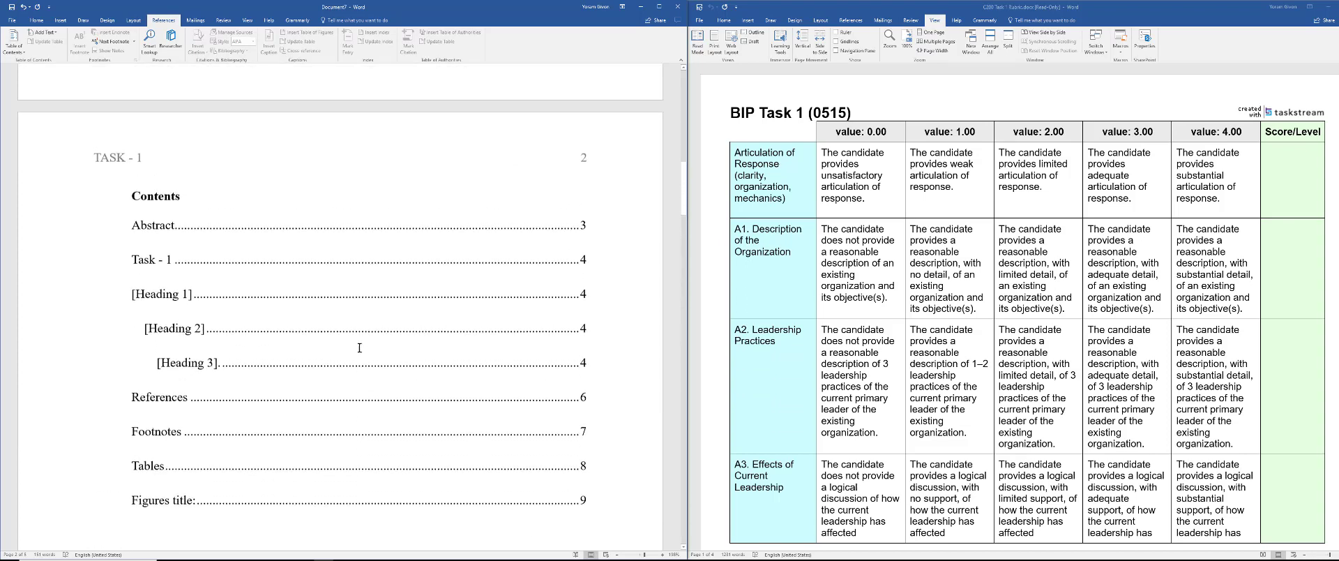
scroll(360, 348, up, 10)
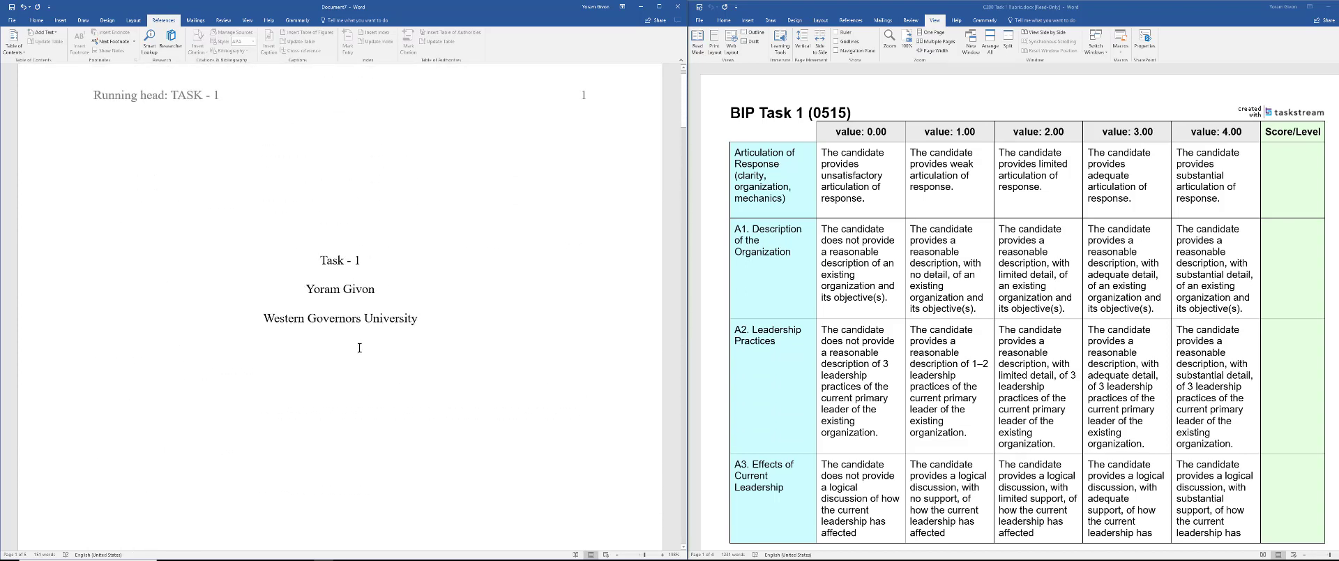
Replace the placeholder paragraph under the Abstract title with "This paper is about leaderhip….".
scroll(359, 347, down, 20)
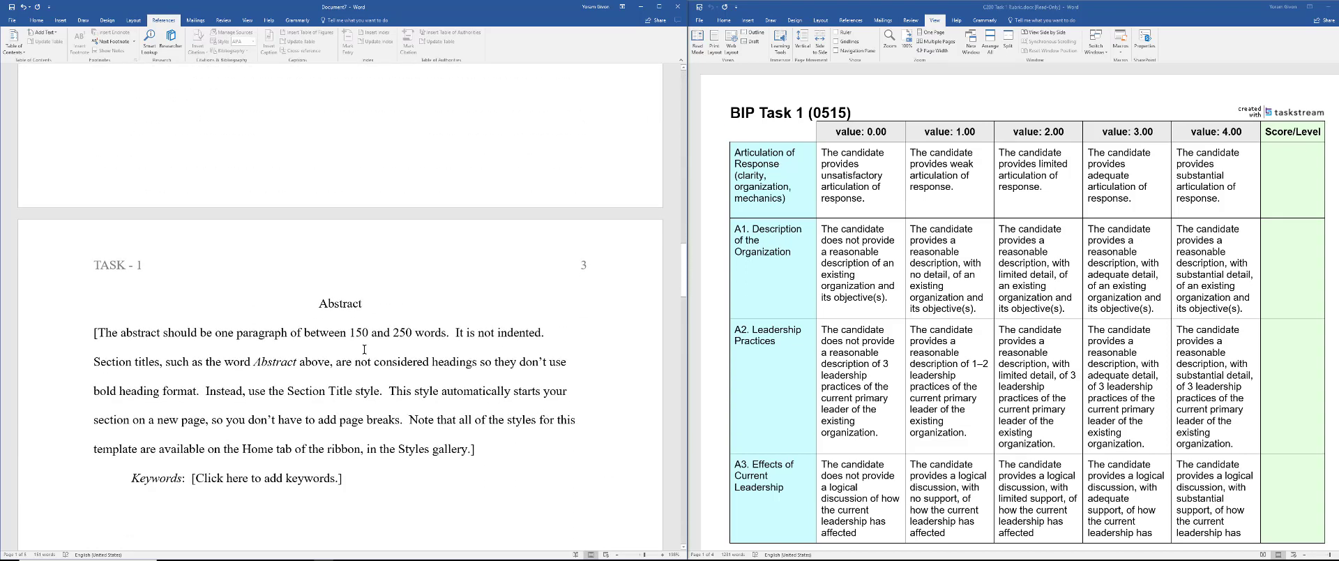
scroll(364, 349, down, 2)
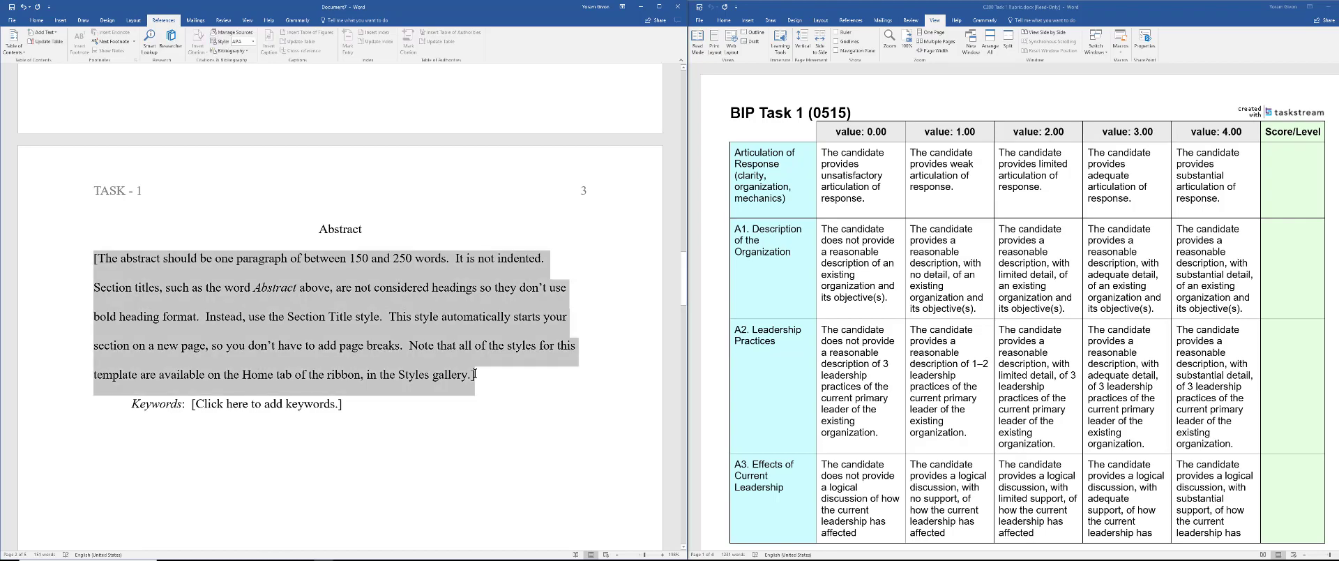
click(475, 374)
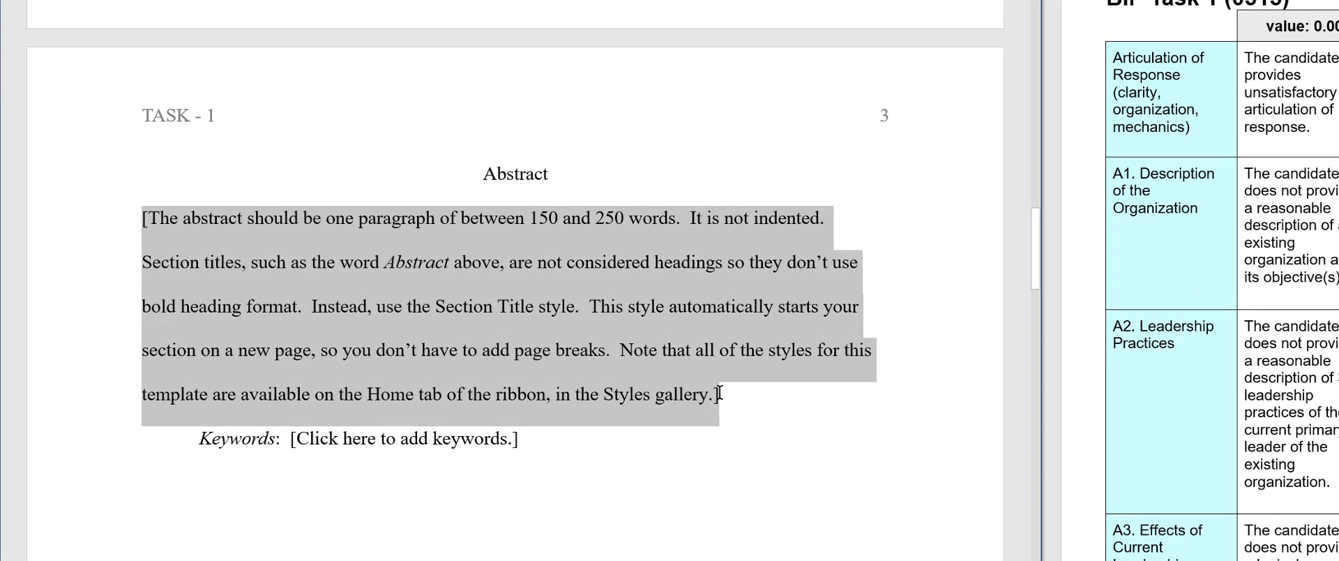
text(This pa)
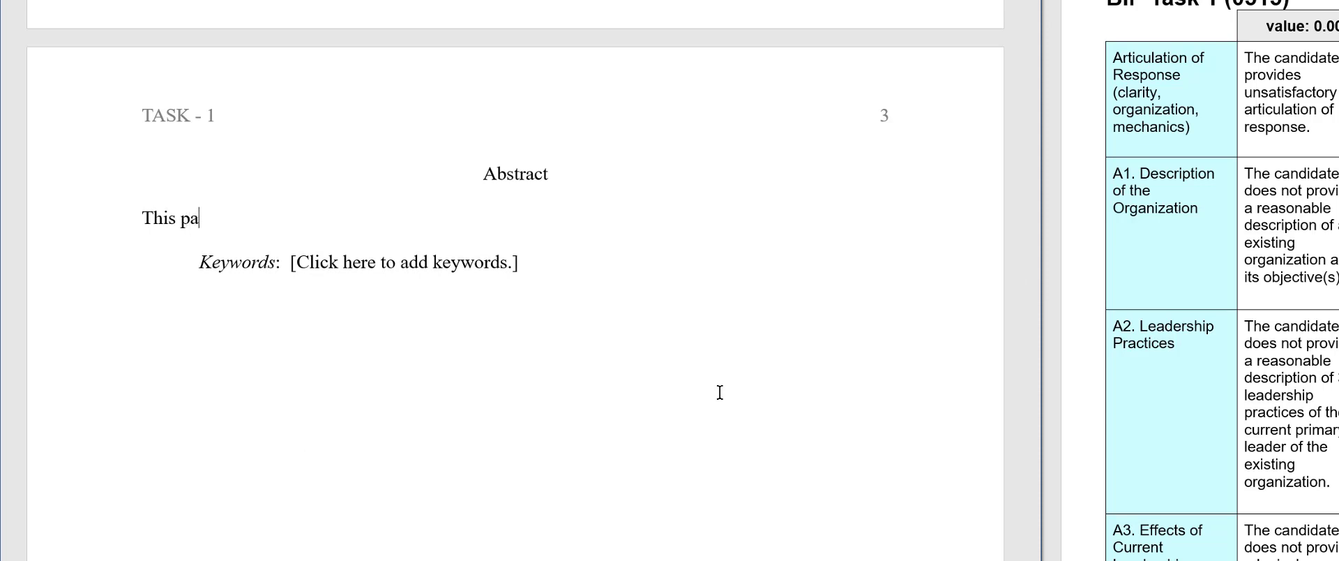
text(per is about lea)
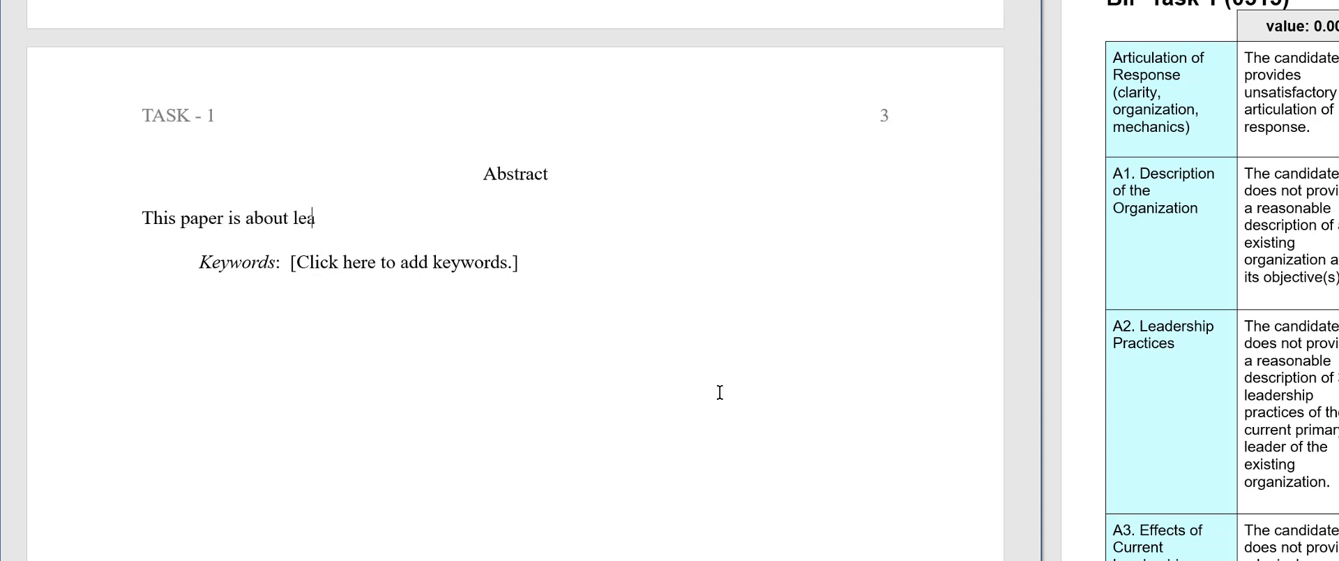
text(derhips)
key(BackSpace)
text(....)
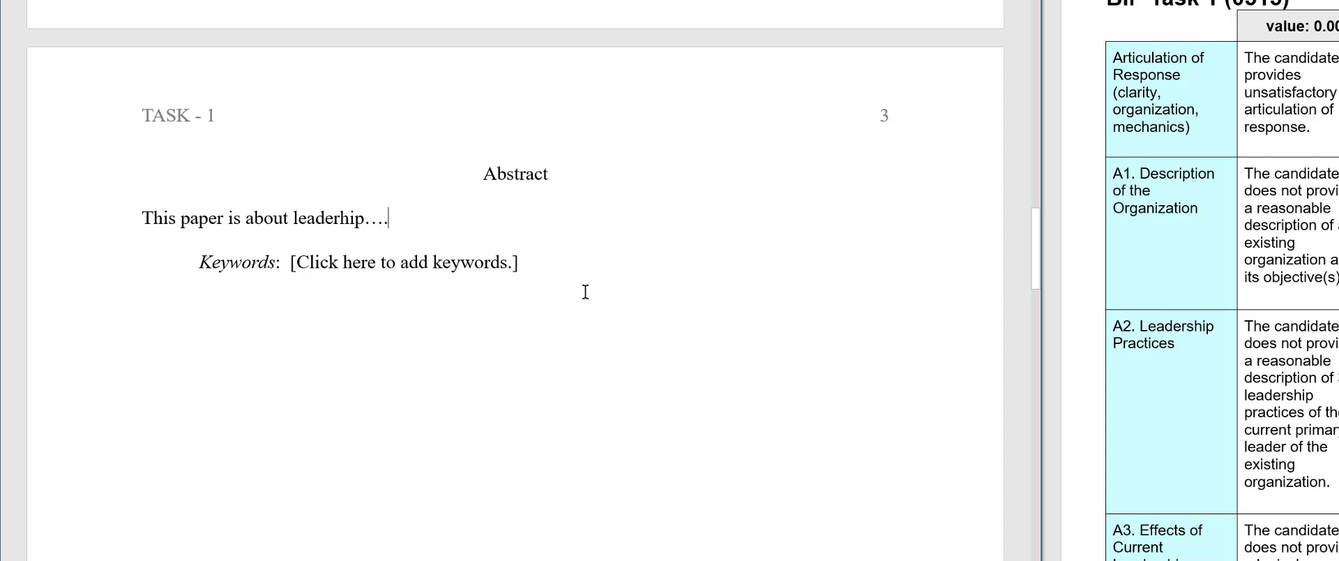
Correct the misspelled word "leaderhip" in the abstract sentence to the spelling suggestion "leadership".
click(496, 261)
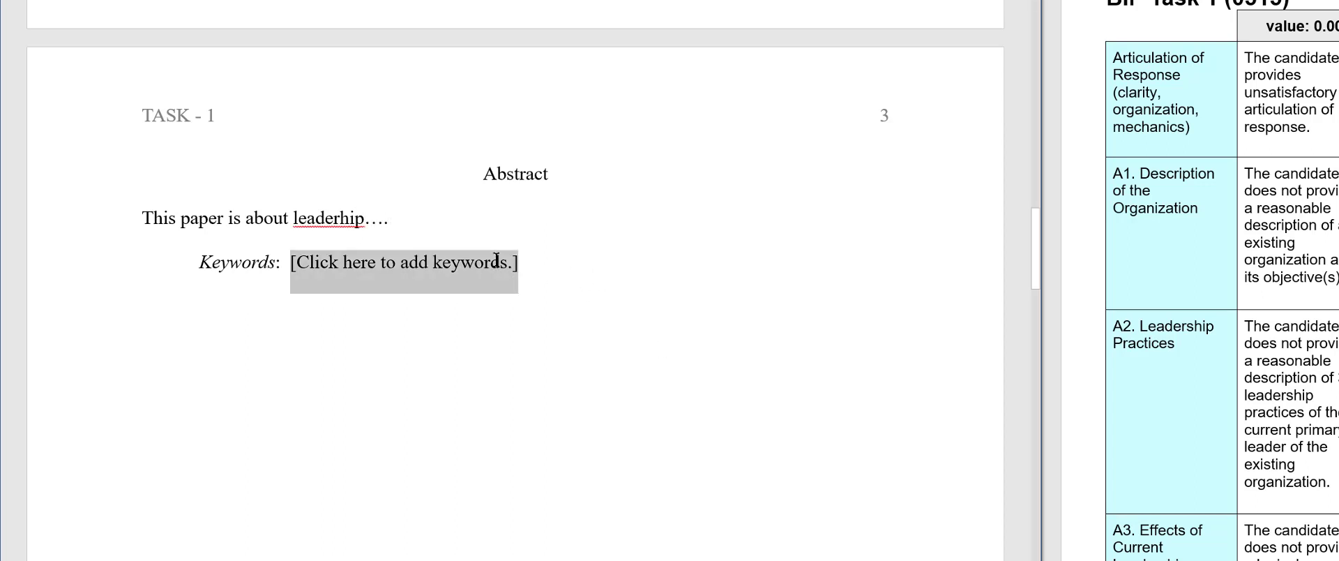
right_click(325, 221)
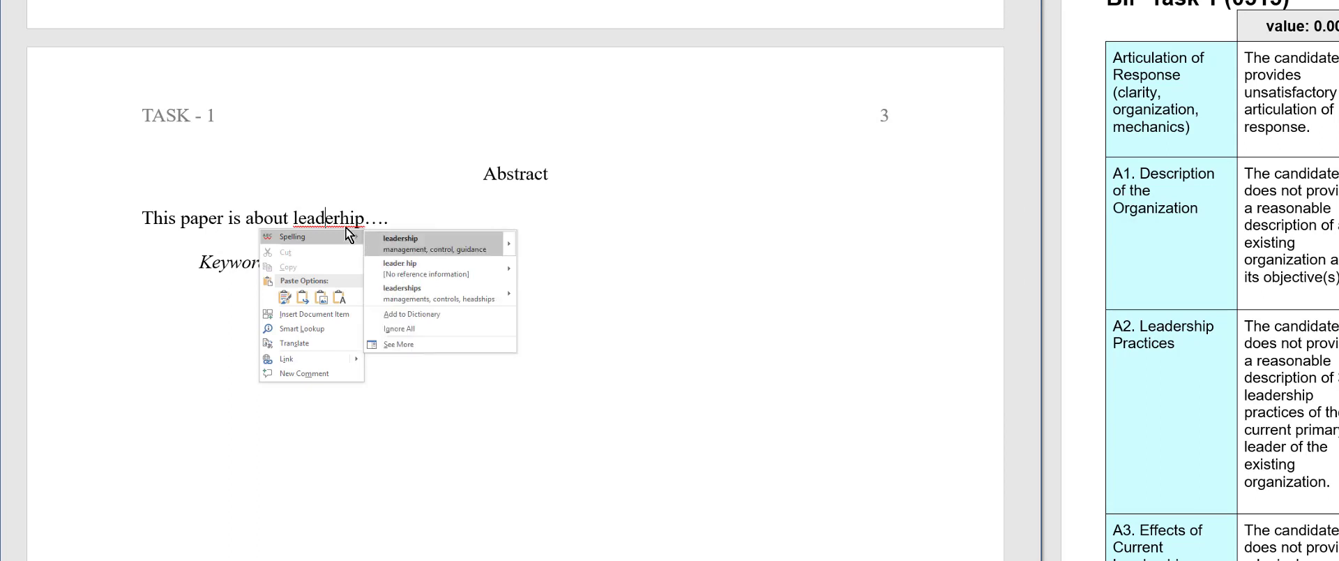
click(403, 239)
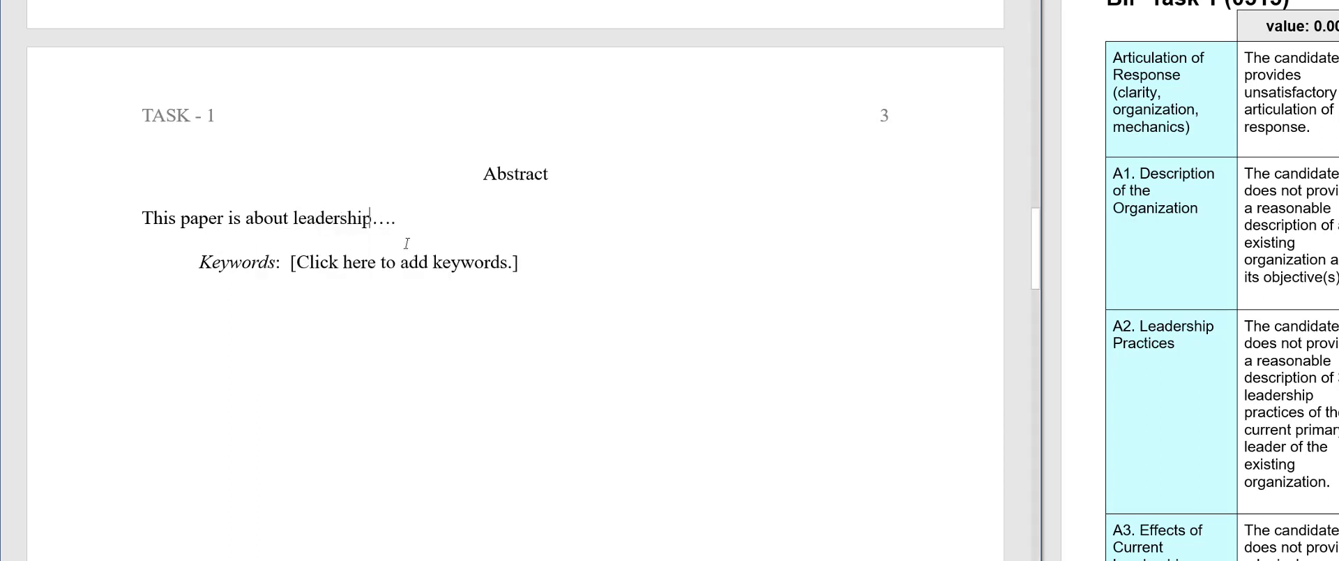
Replace the keywords placeholder below the abstract with "SWOT, Leadership…".
click(400, 262)
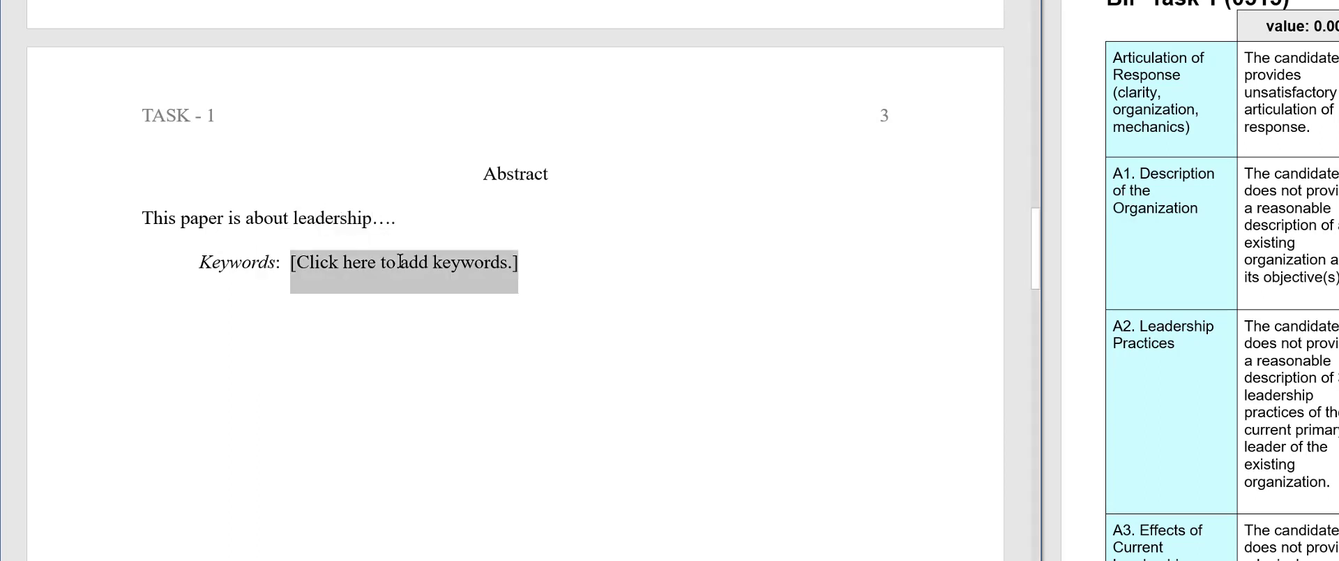
text(SWOT, )
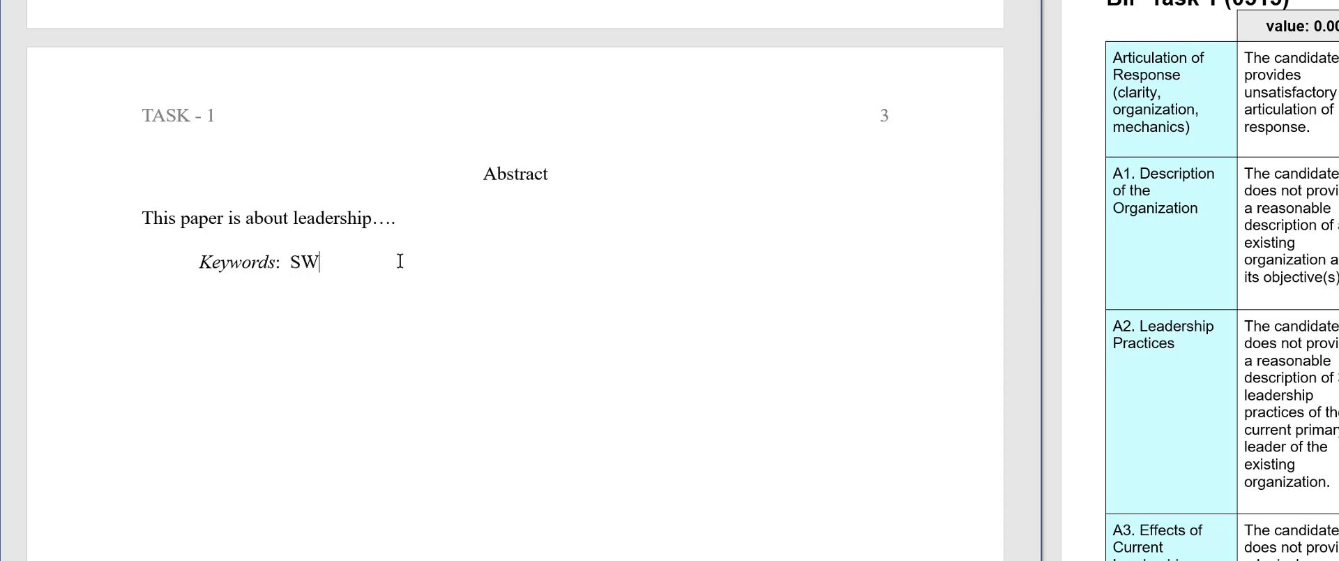
text(Leadership)
text(...)
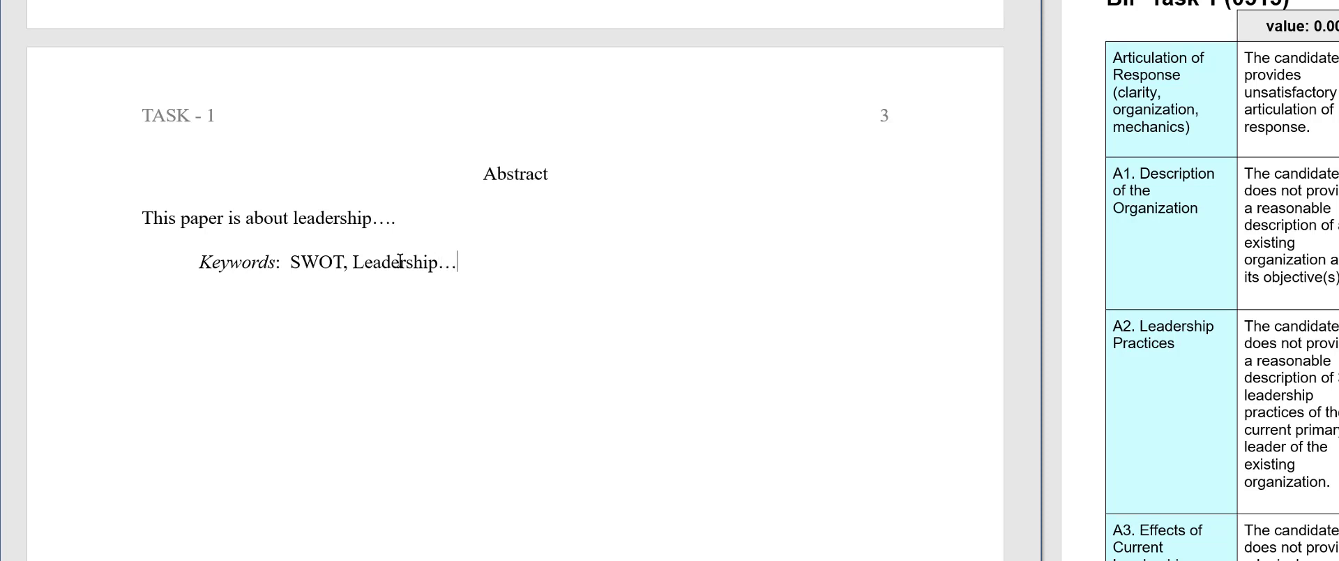
Replace the [Heading 1] placeholder under the Task - 1 title with "A1. Description of the Organization" and start a new paragraph below it.
scroll(496, 328, down, 5)
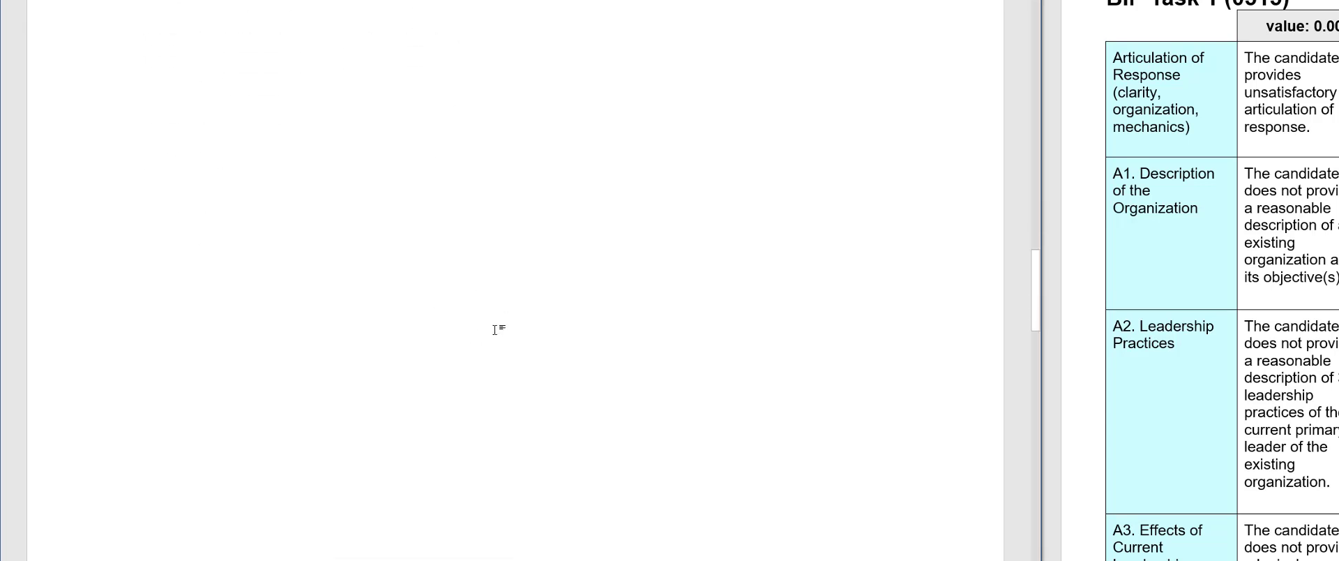
scroll(497, 317, down, 5)
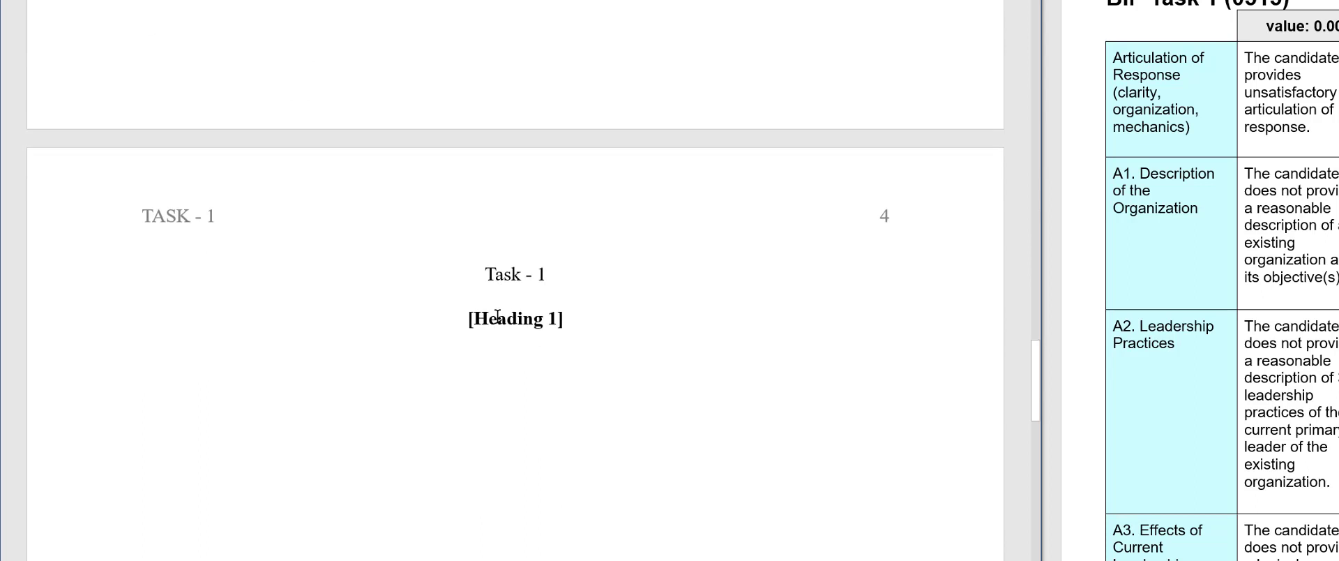
scroll(497, 315, down, 1)
click(530, 259)
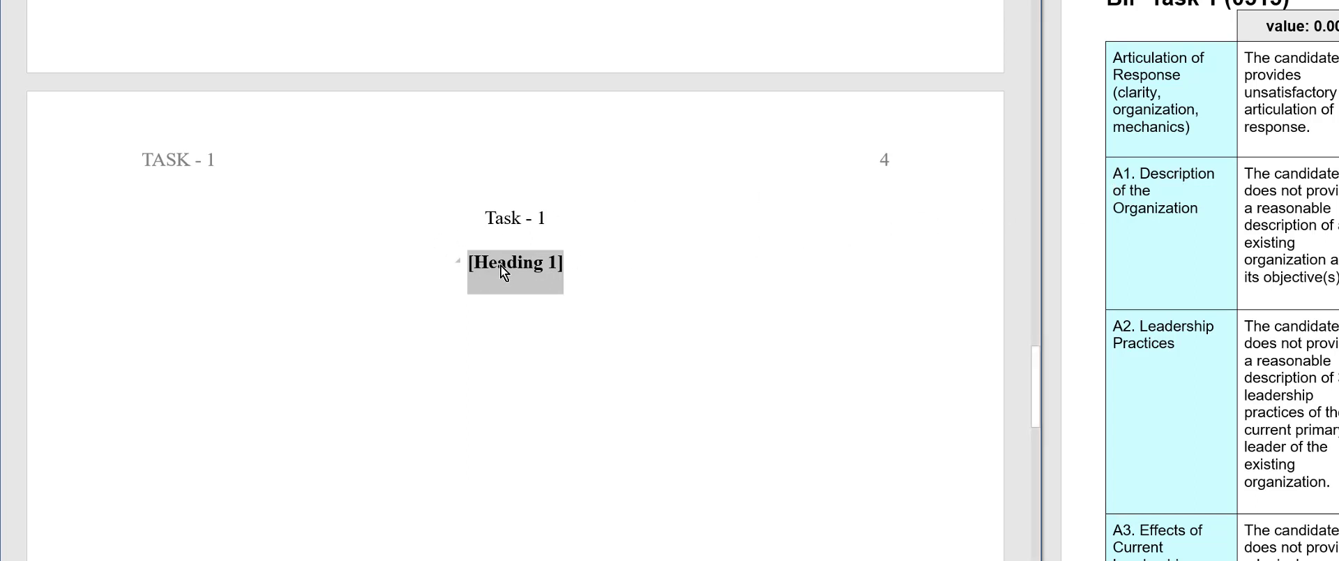
text(A1.)
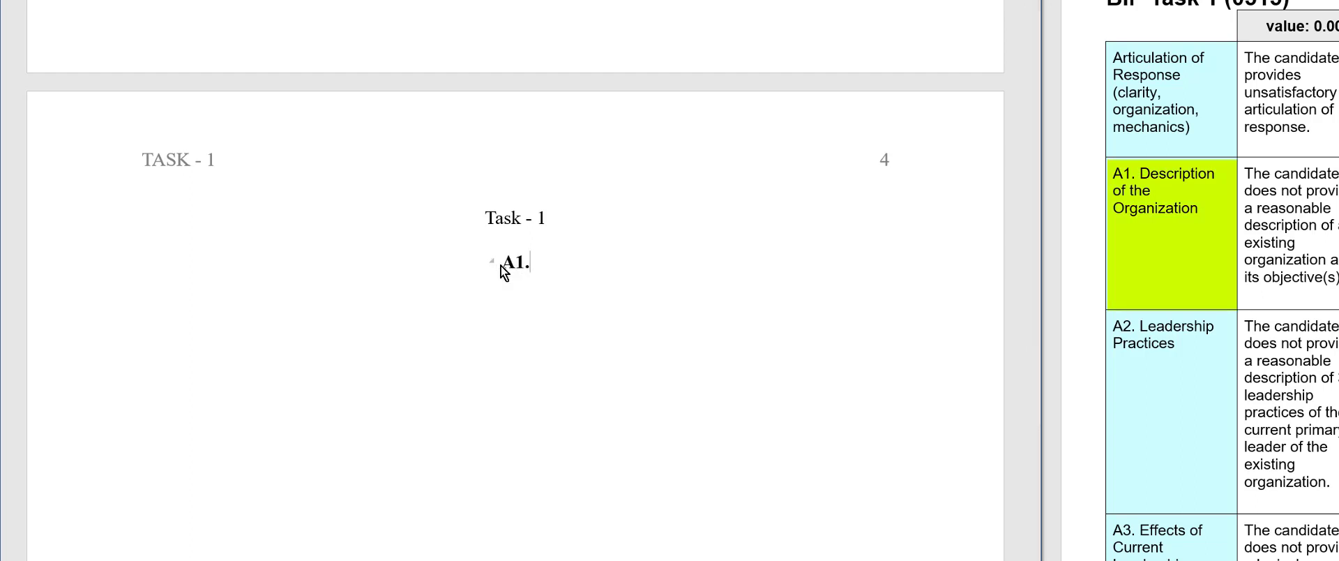
text( Descri)
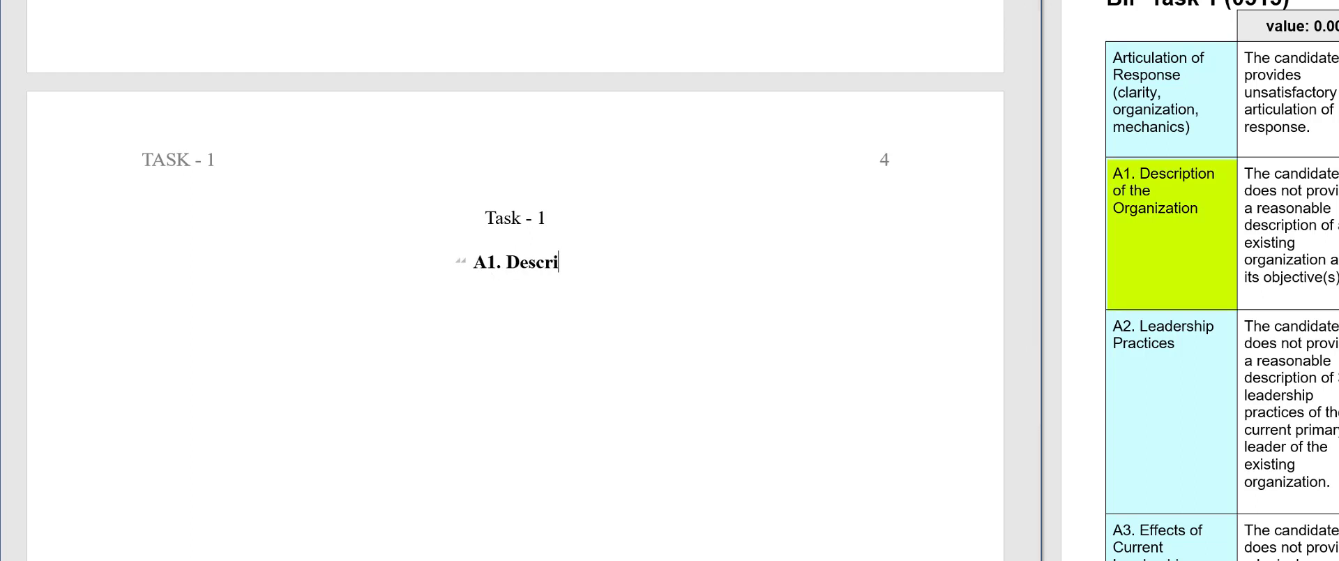
text(ption of the)
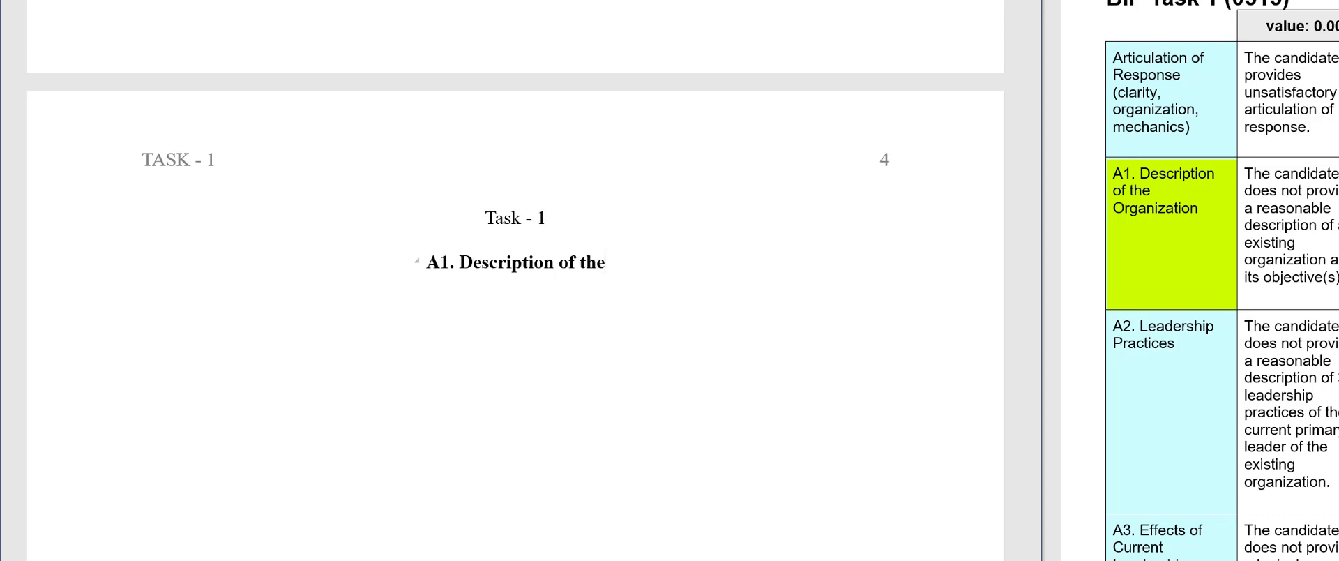
text( Orga)
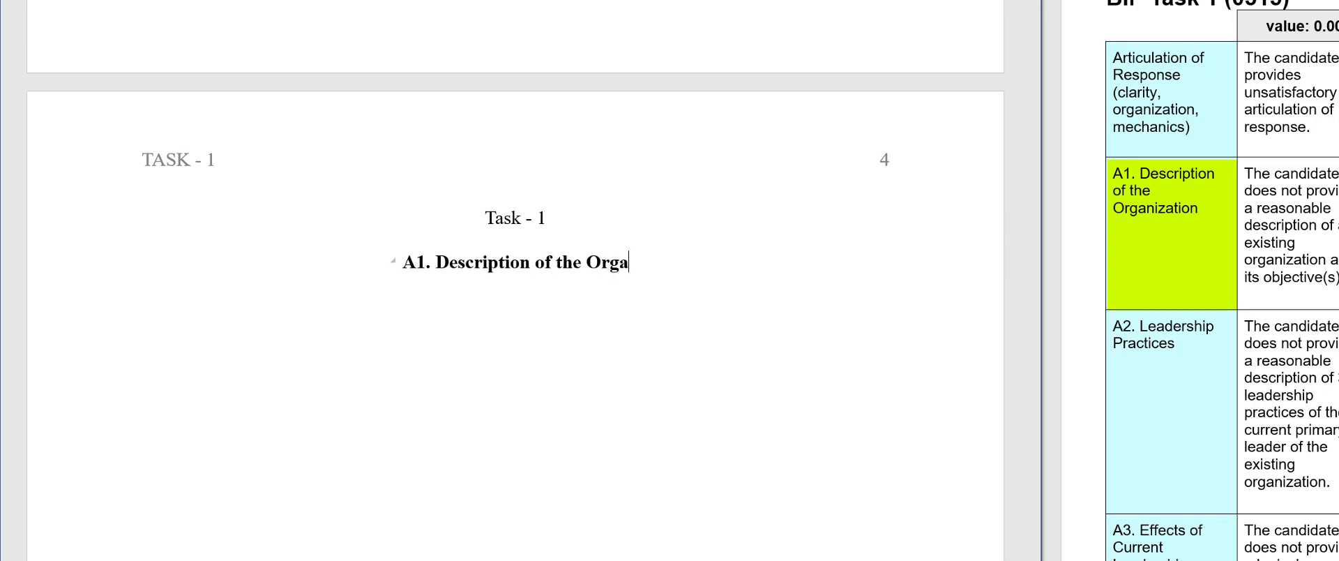
text(nization)
key(Return)
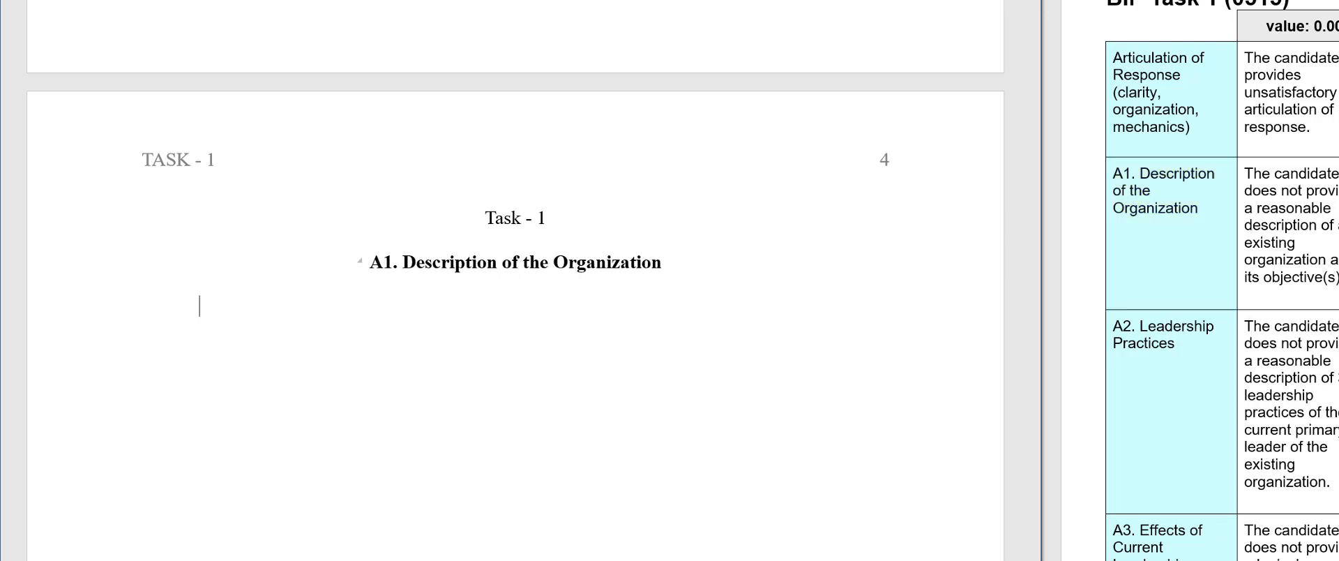
Add the line "A2. Leadership Practices" below the A1 heading and start another paragraph.
text(A2.)
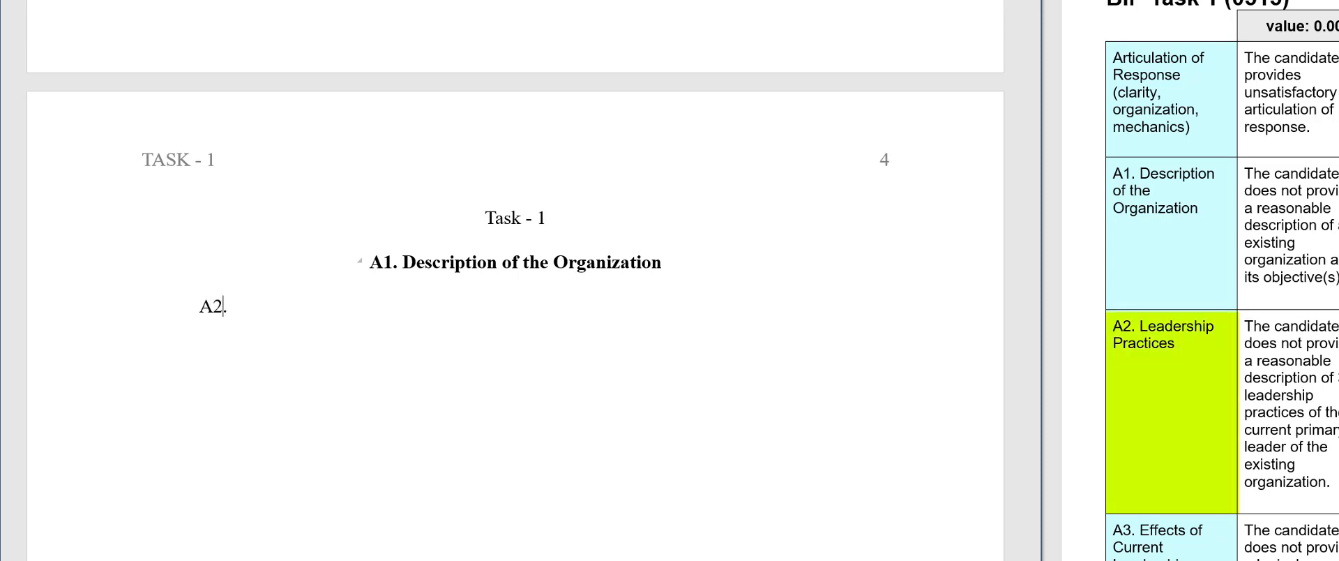
text( Leadership P)
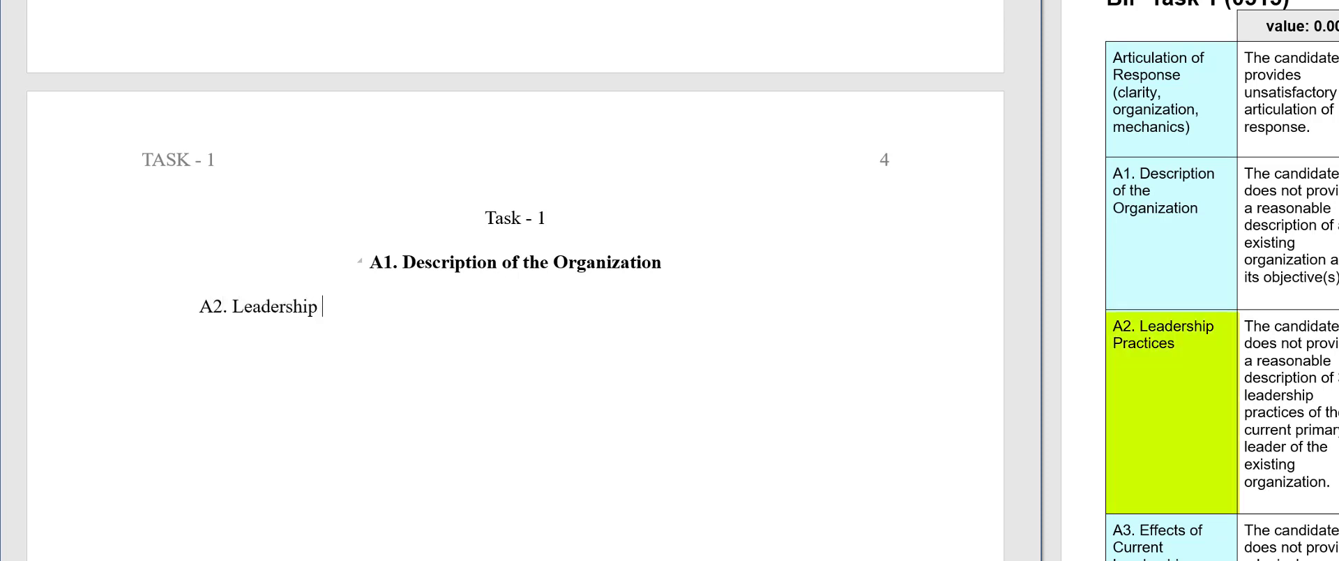
text(ractices)
key(Return)
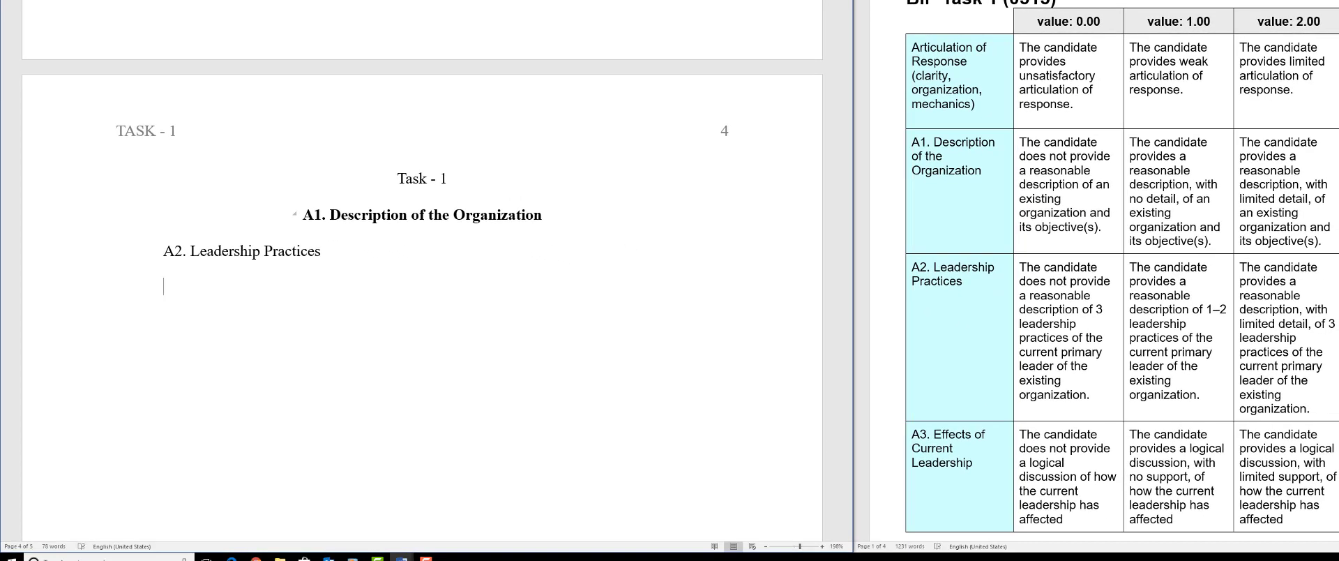
Add the line "A3. Effects of Current Leadership" below the A2 line and start a new paragraph.
text(A3. Ef)
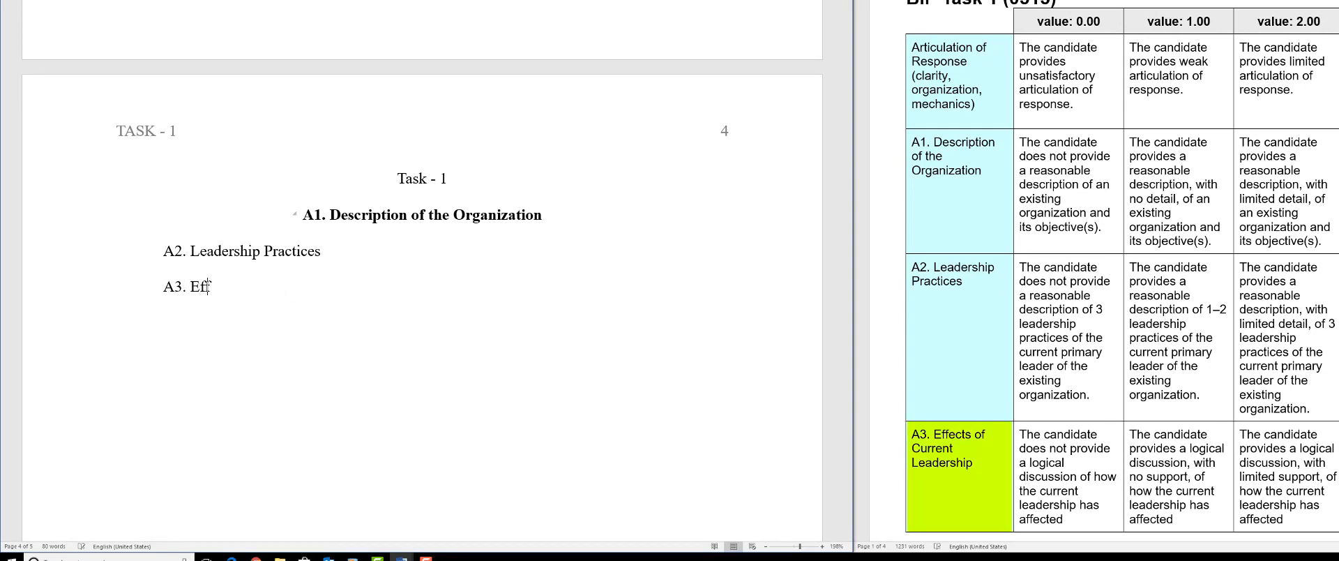
text(fects of Current Lea)
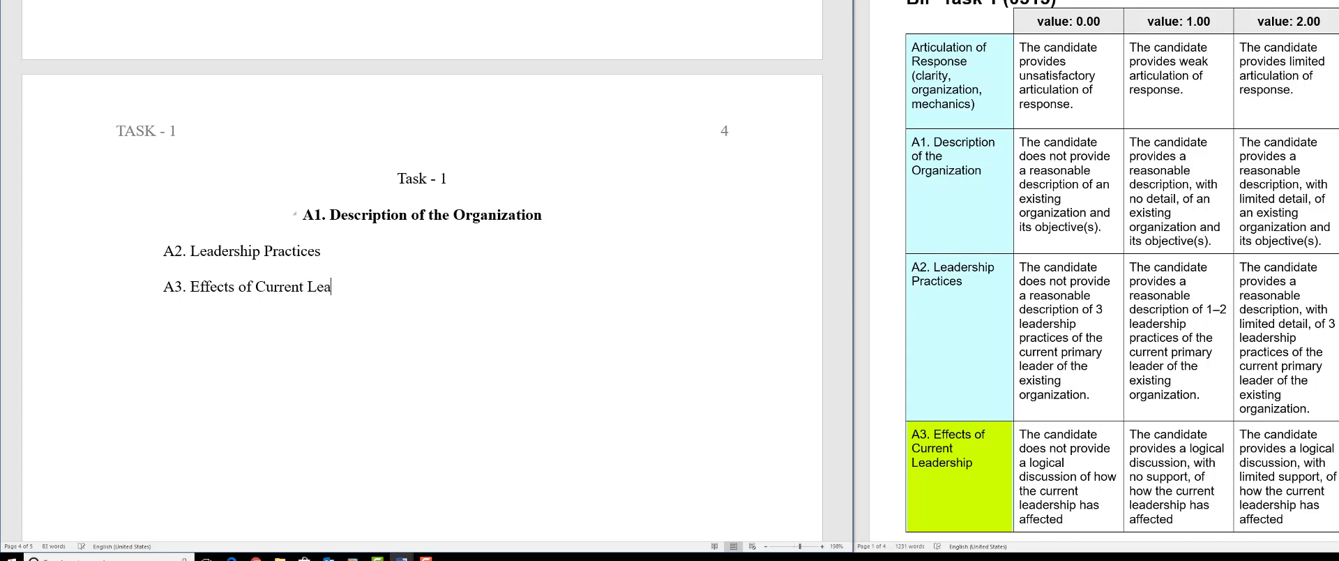
text(dership)
key(Return)
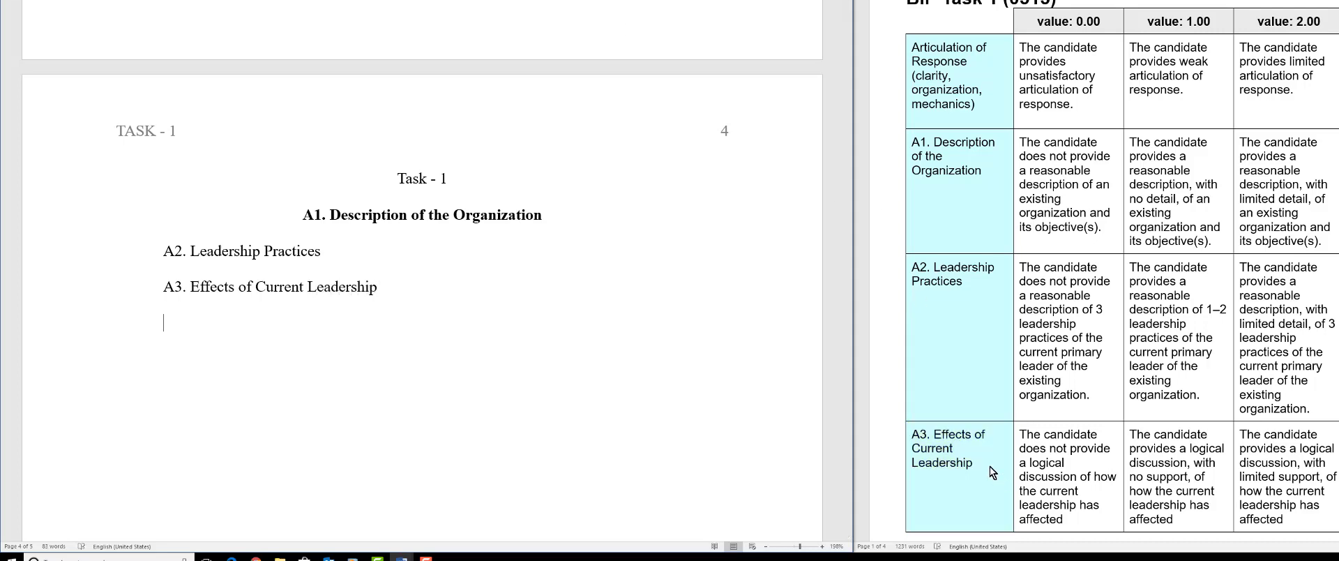
Add the rubric section lines "B1. Strengths" and "B2. Weaknesses" below the A3 line, using the spelling suggestion for "Strengths".
scroll(976, 453, down, 5)
scroll(966, 449, down, 2)
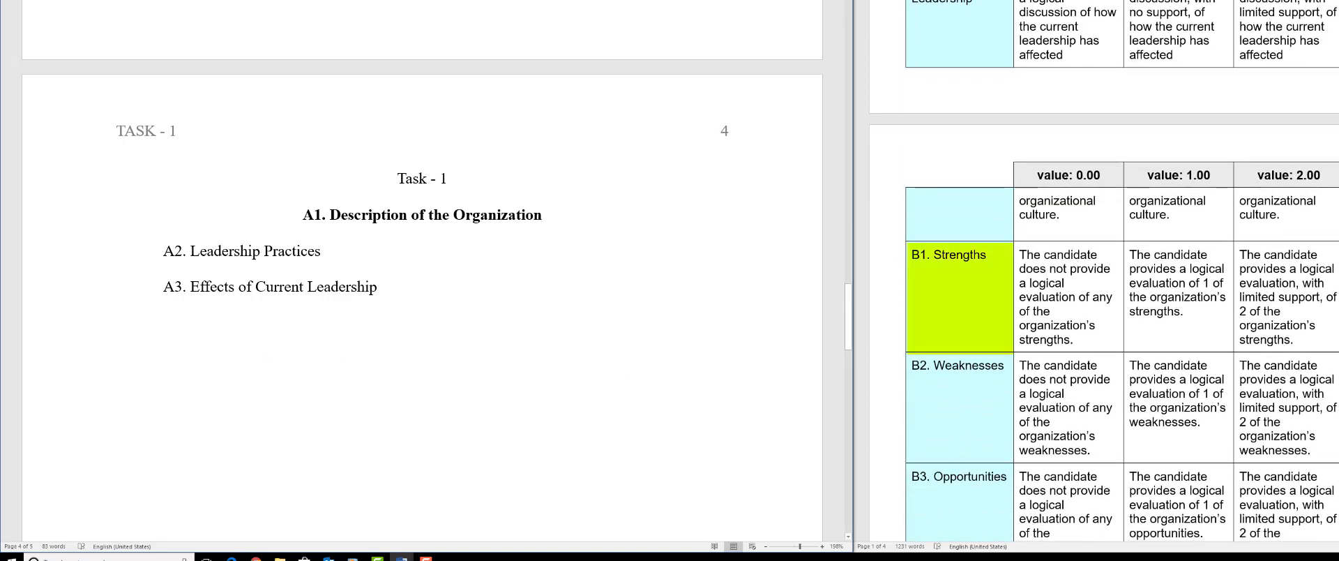
text(B1.)
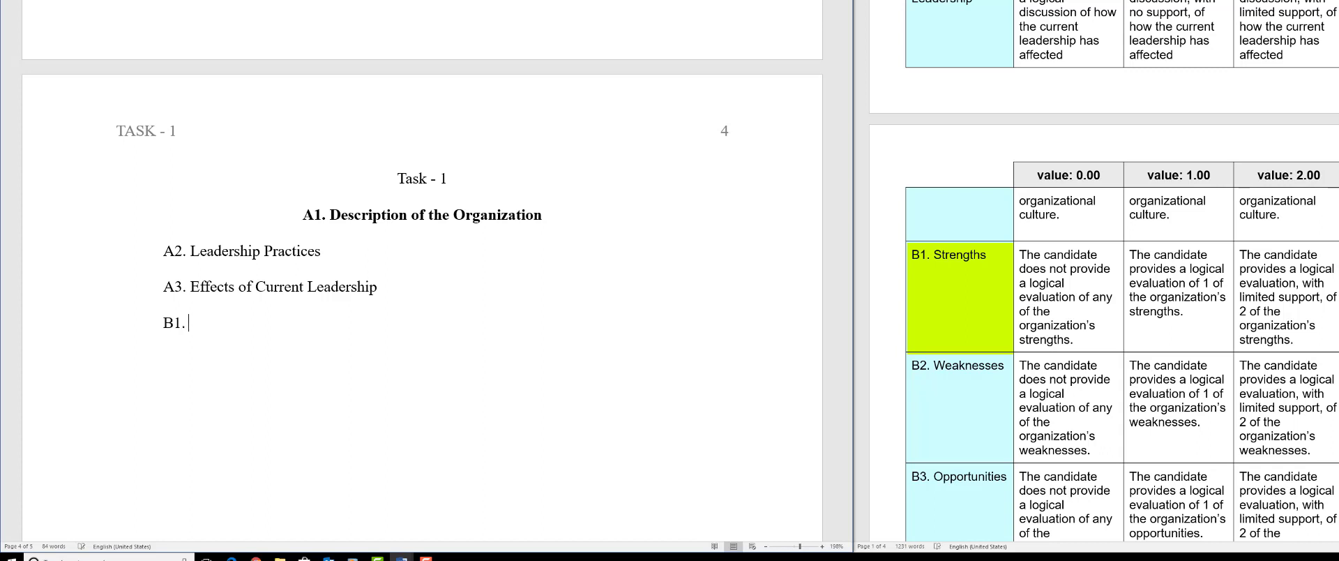
text( Strenghts)
key(Return)
text(B2)
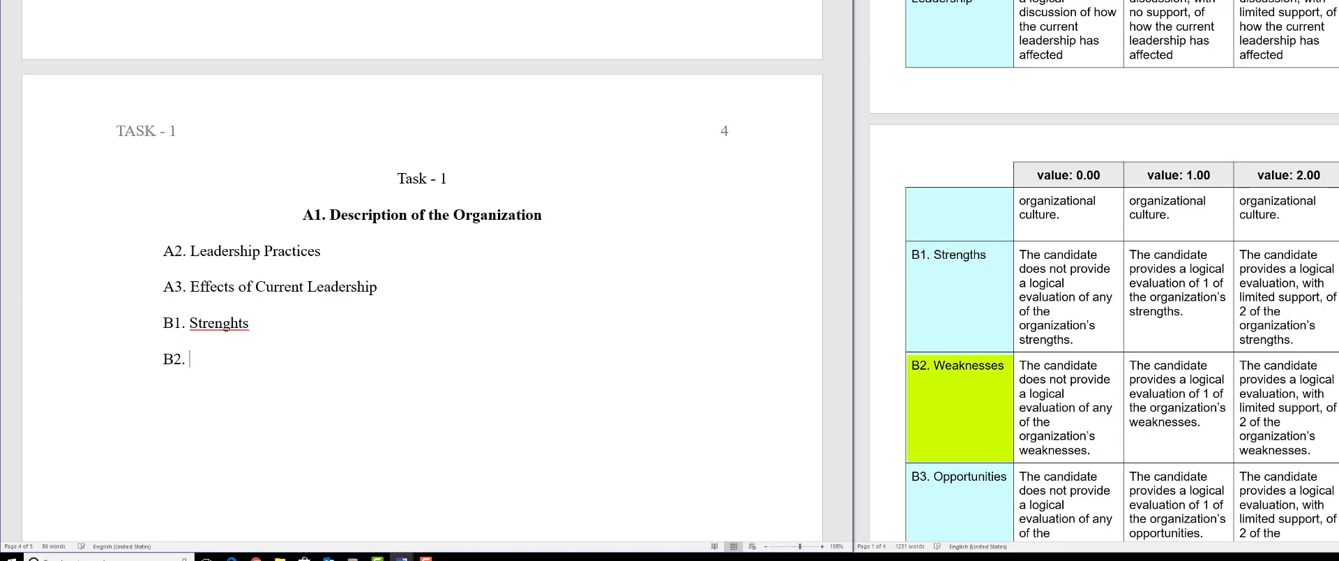
text(. Weaknesses)
right_click(224, 330)
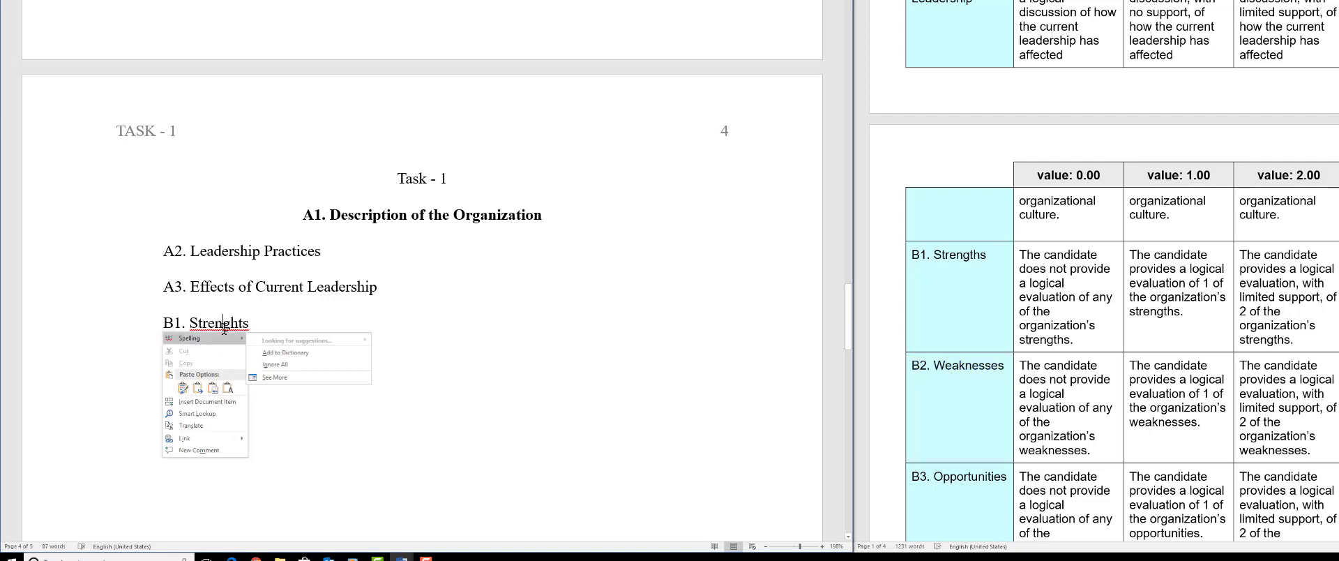
click(265, 347)
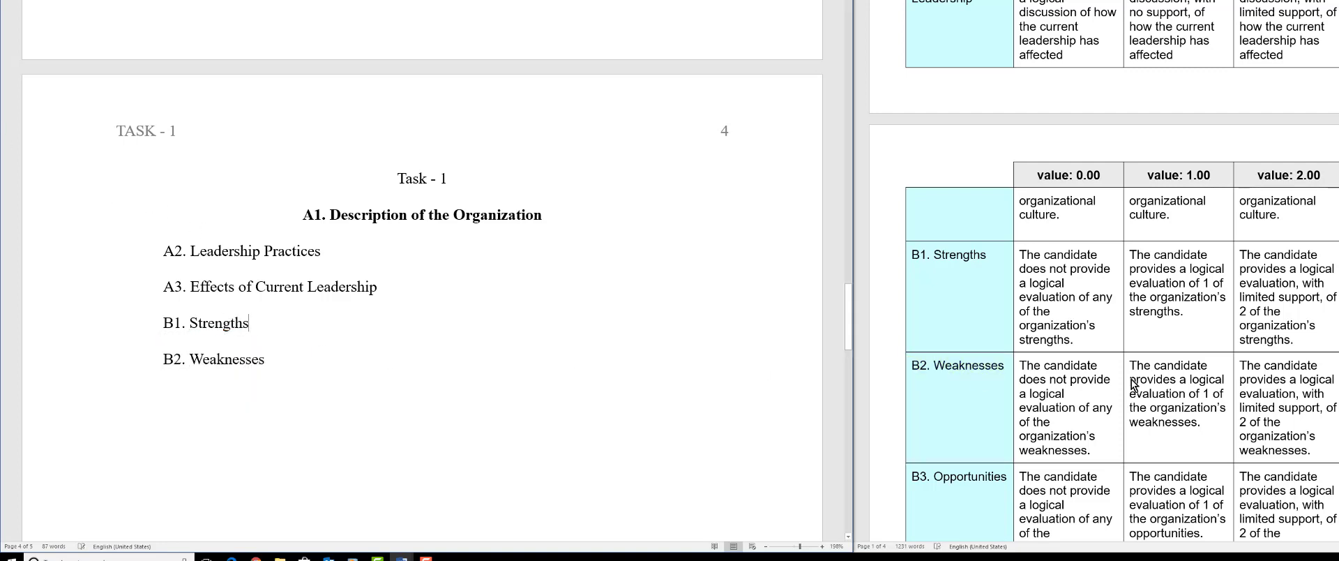
Look through the remaining rubric sections, from B3. Opportunities and B4. Threats to the C sections on the primary leader.
scroll(975, 411, down, 3)
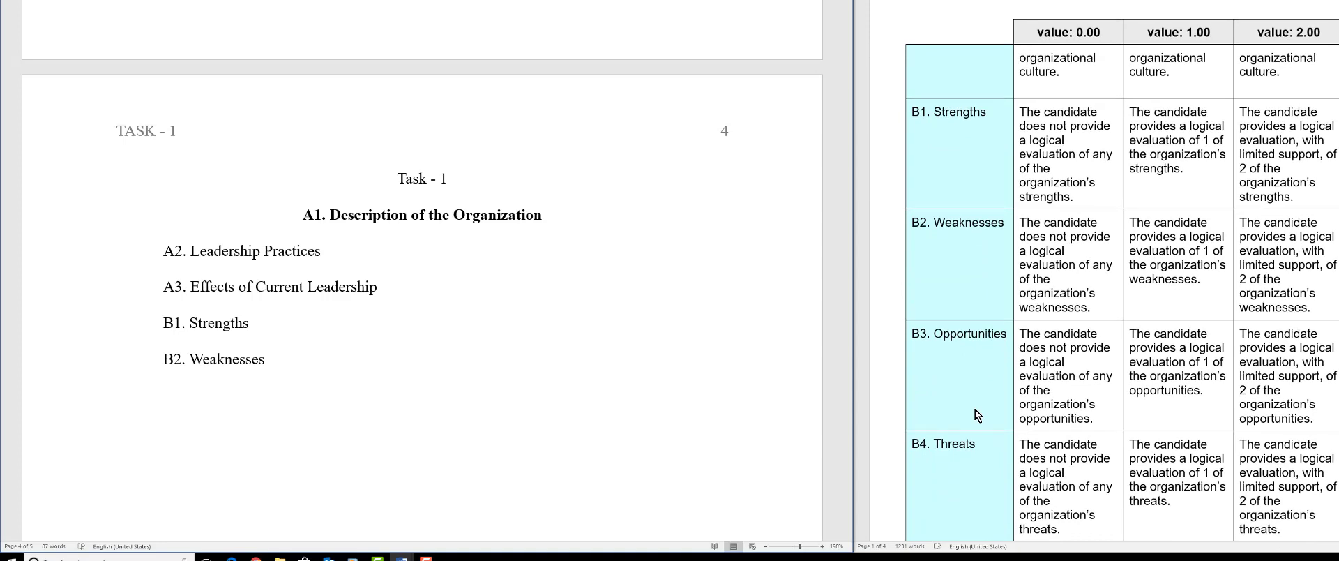
scroll(976, 408, down, 2)
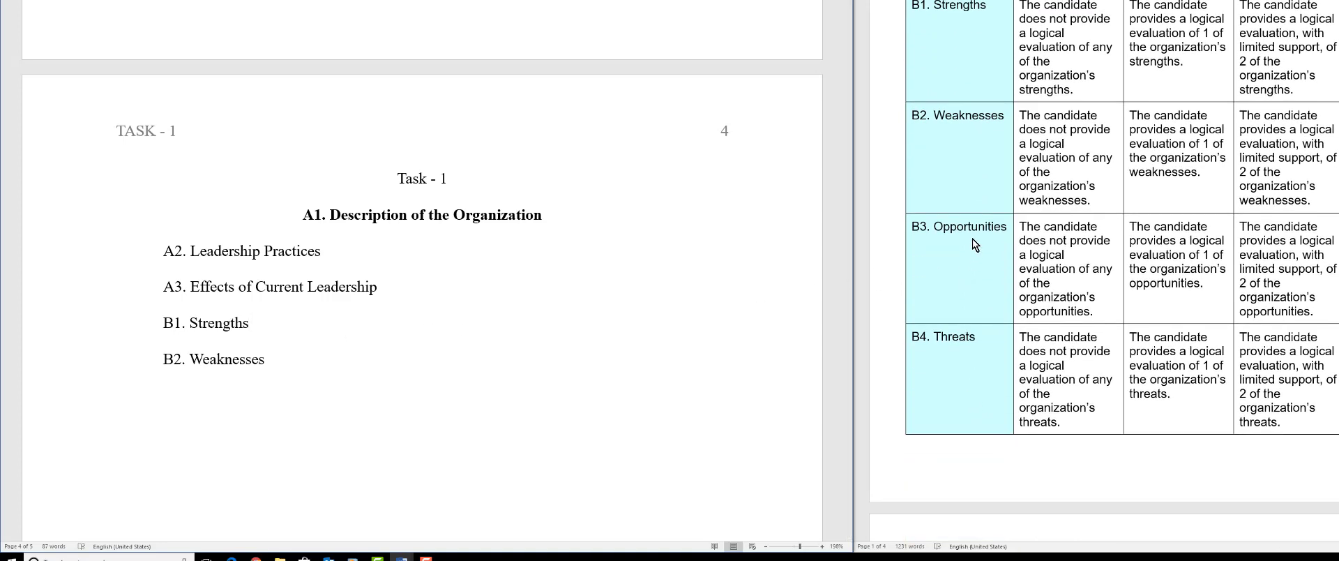
scroll(953, 168, down, 3)
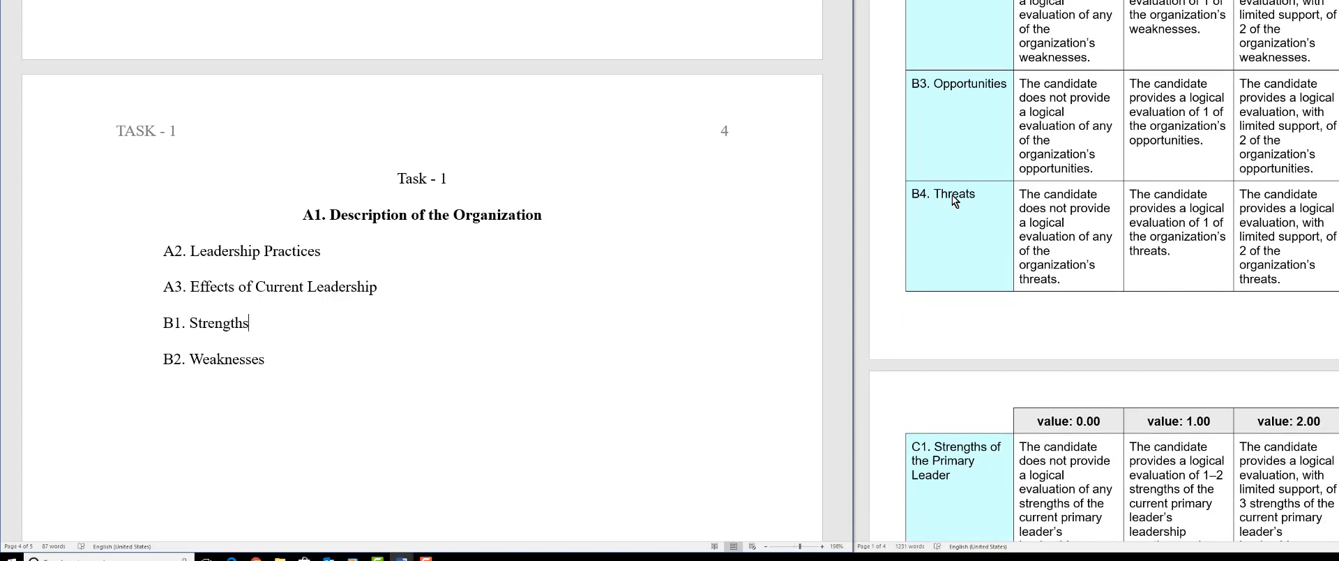
scroll(955, 200, down, 3)
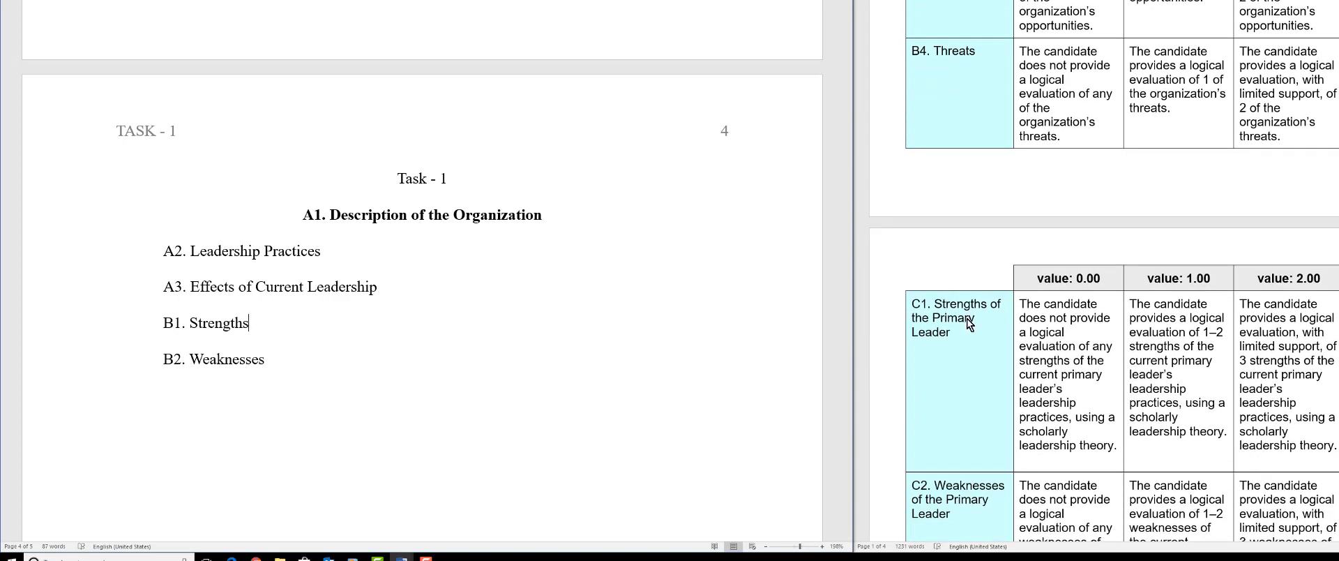
scroll(962, 326, up, 6)
scroll(289, 325, up, 6)
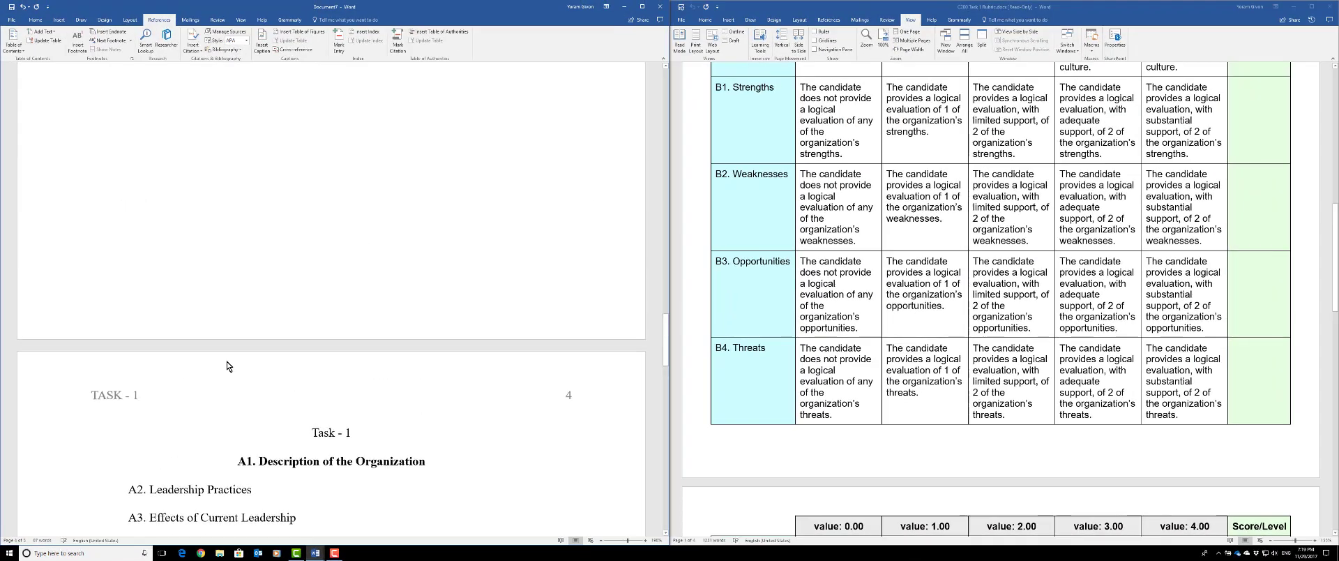
Apply the Heading 1 style to the "A2. Leadership Practices" and "A3. Effects of Current Leadership" lines.
scroll(303, 390, down, 3)
scroll(226, 403, down, 1)
triple_click(209, 379)
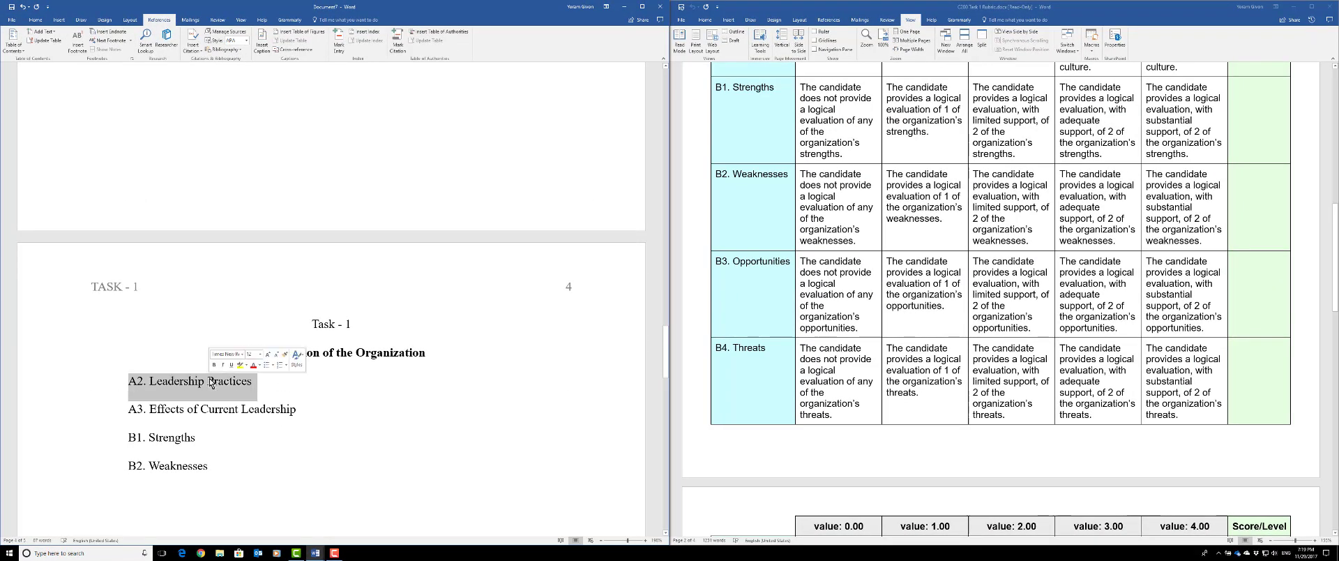
click(35, 21)
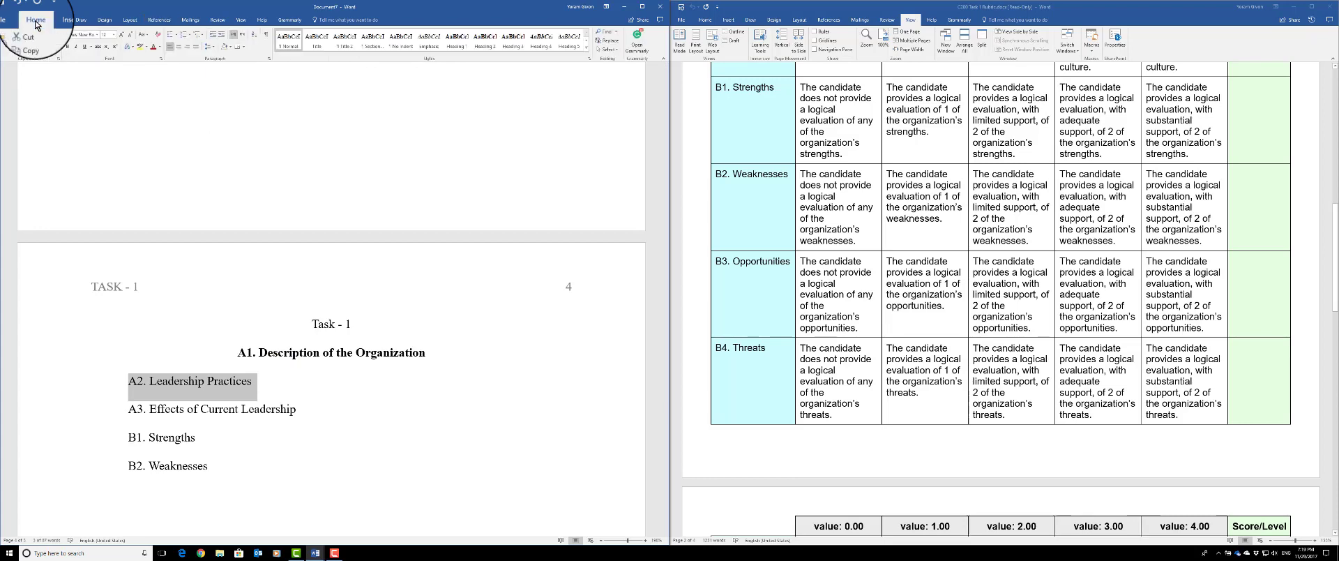
click(467, 50)
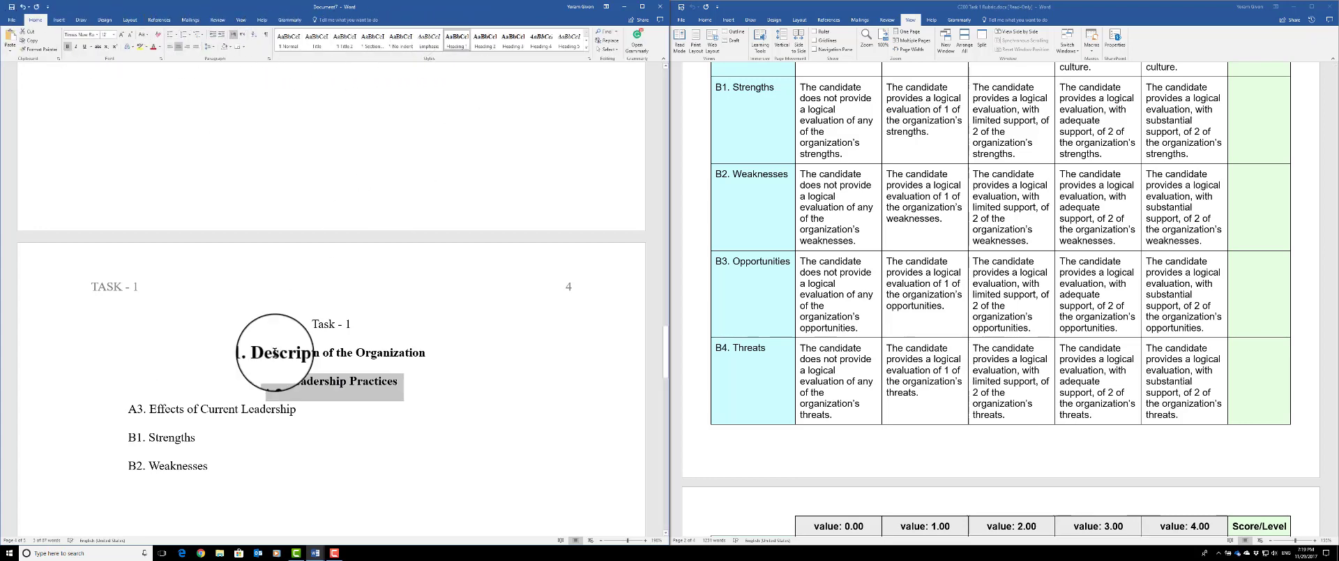
triple_click(225, 415)
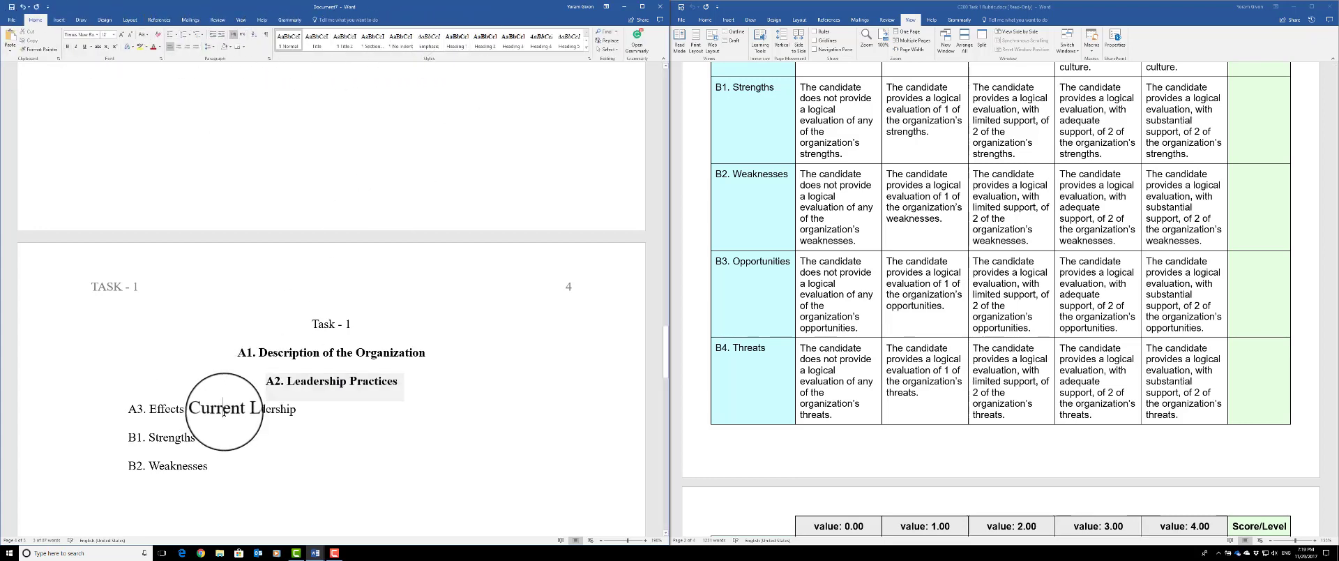
click(456, 42)
Apply the Heading 1 style to the "B1. Strengths" and "B2. Weaknesses" lines.
triple_click(176, 436)
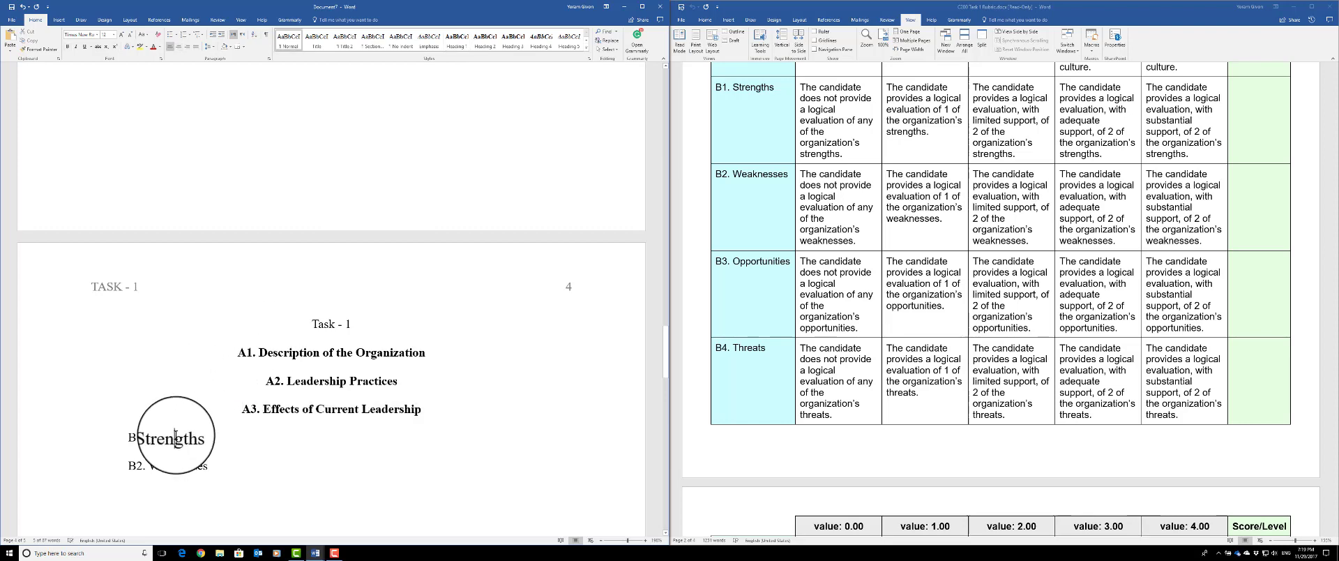
click(456, 41)
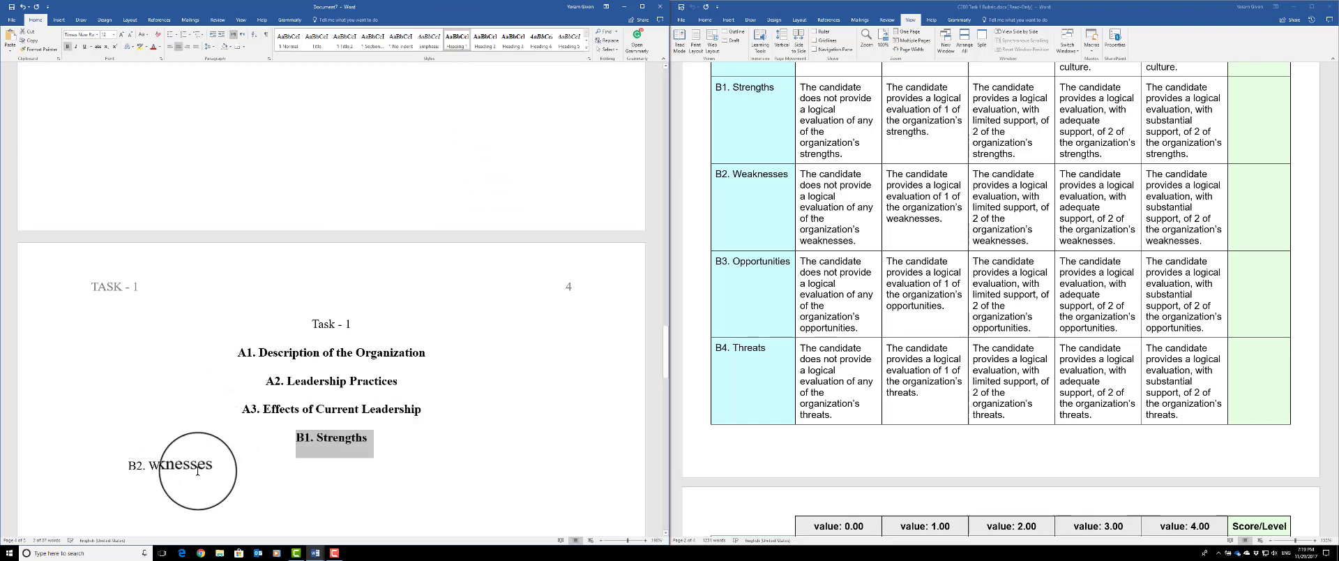
triple_click(171, 466)
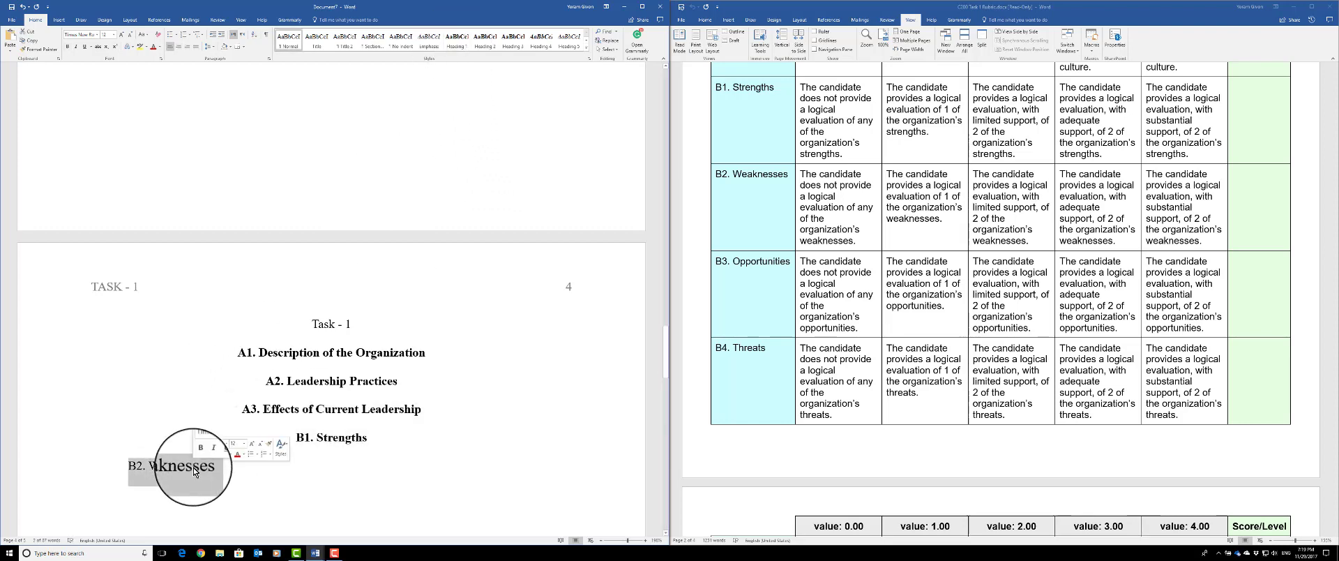
click(457, 41)
Update the table of contents on page 2 to match the current section headings.
scroll(309, 315, up, 2)
scroll(309, 315, up, 15)
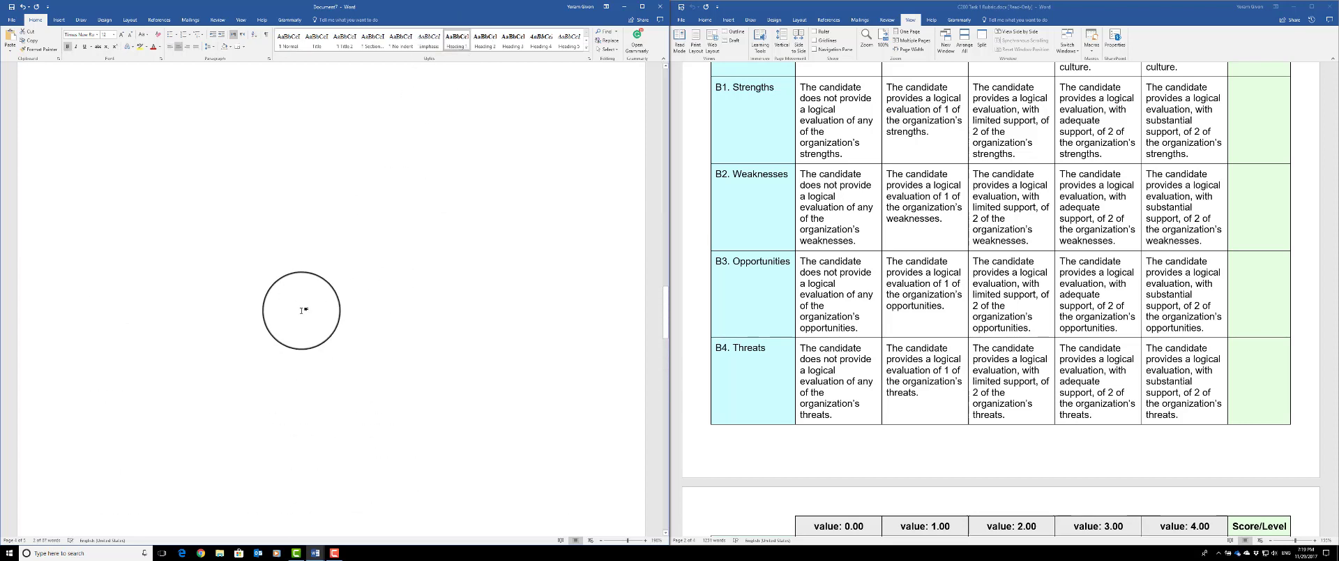
scroll(304, 307, up, 4)
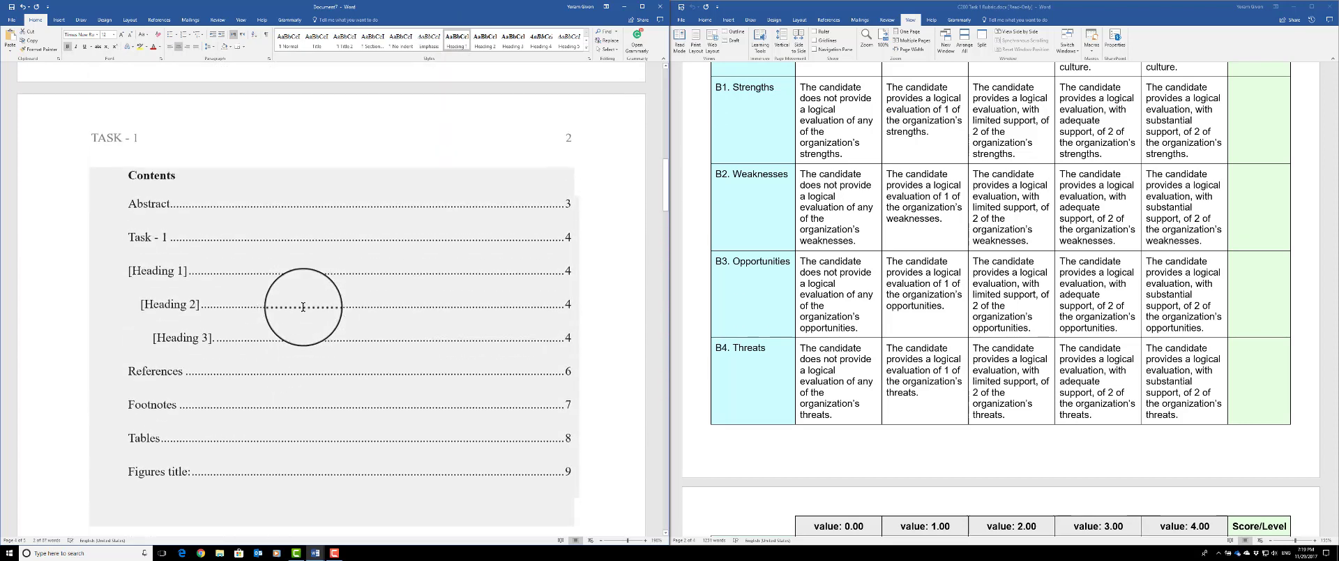
click(149, 199)
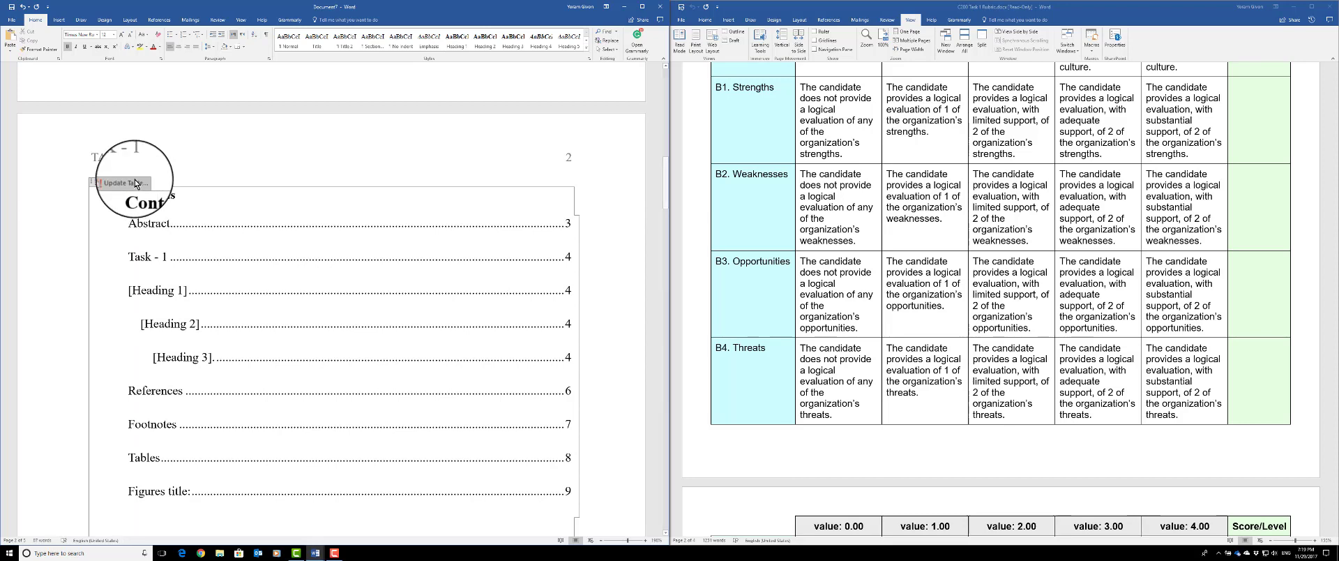
click(136, 183)
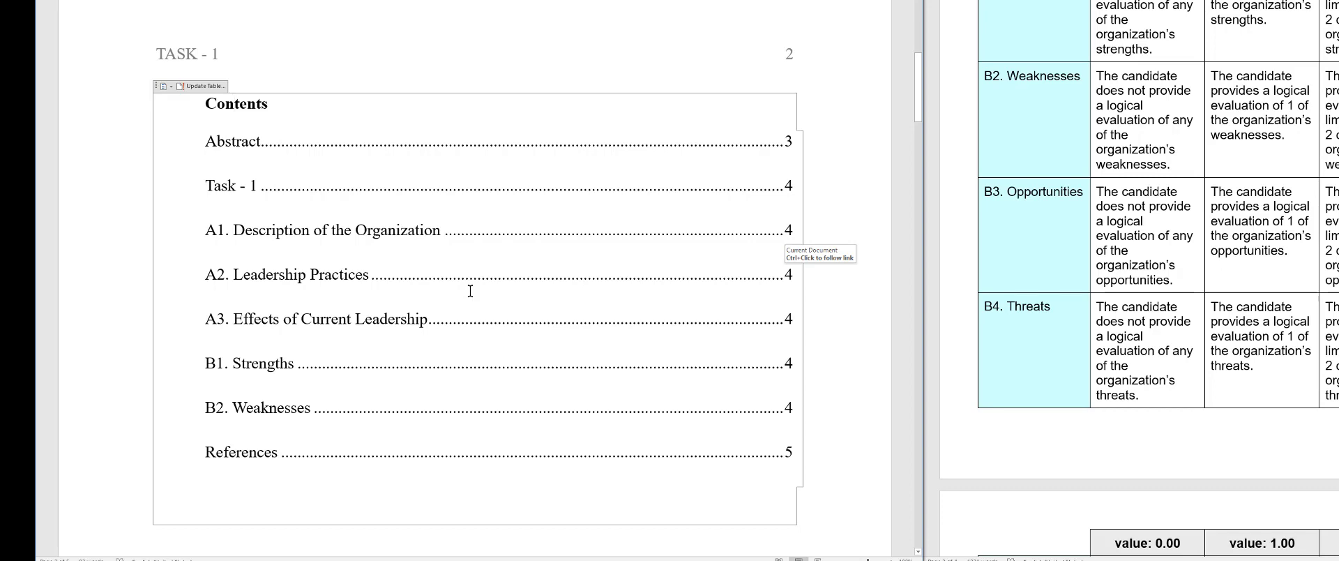
Insert the line "Leadership Practice 1" below the A2. Leadership Practices heading on page 4 and start a new paragraph.
scroll(470, 292, down, 8)
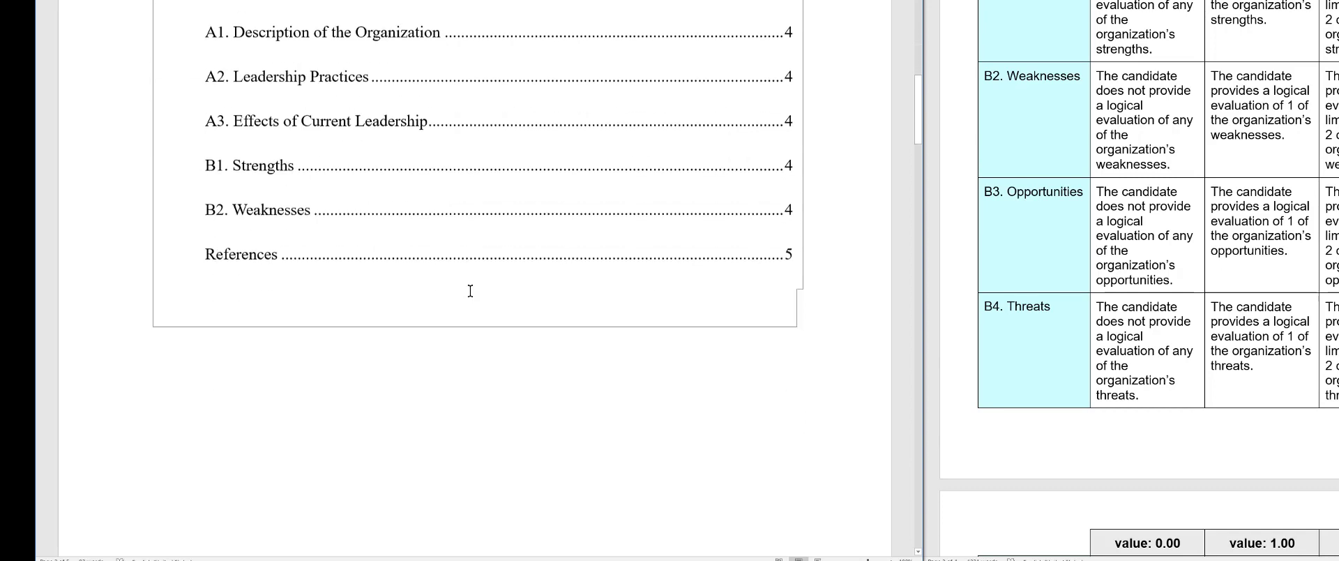
scroll(471, 291, down, 15)
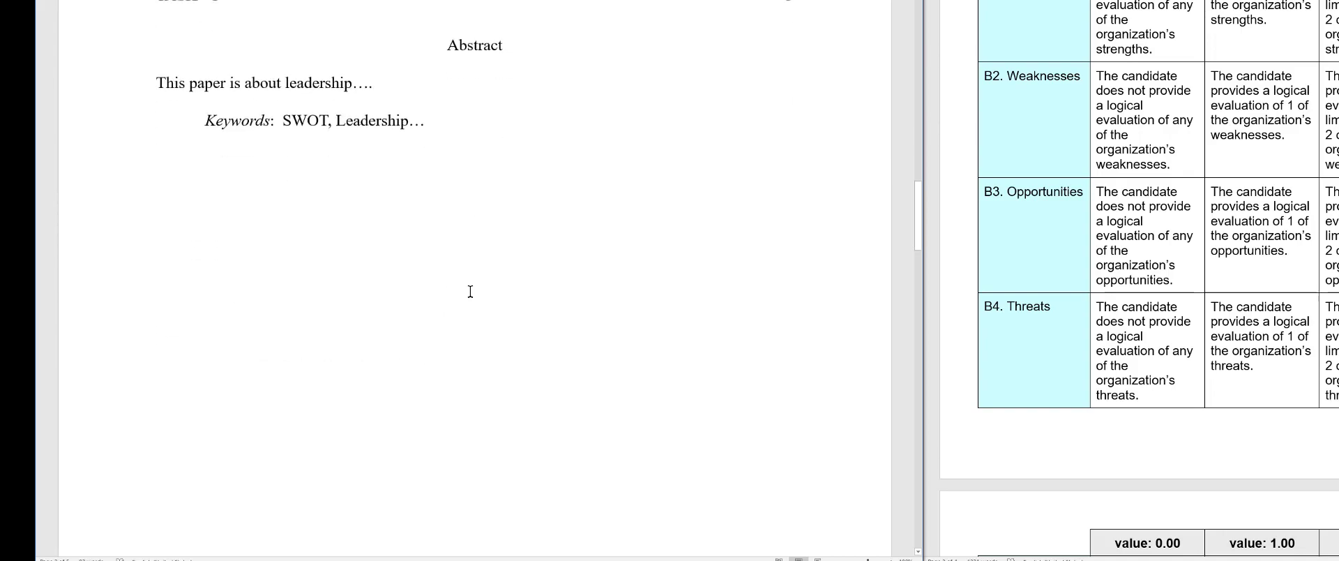
scroll(471, 292, down, 2)
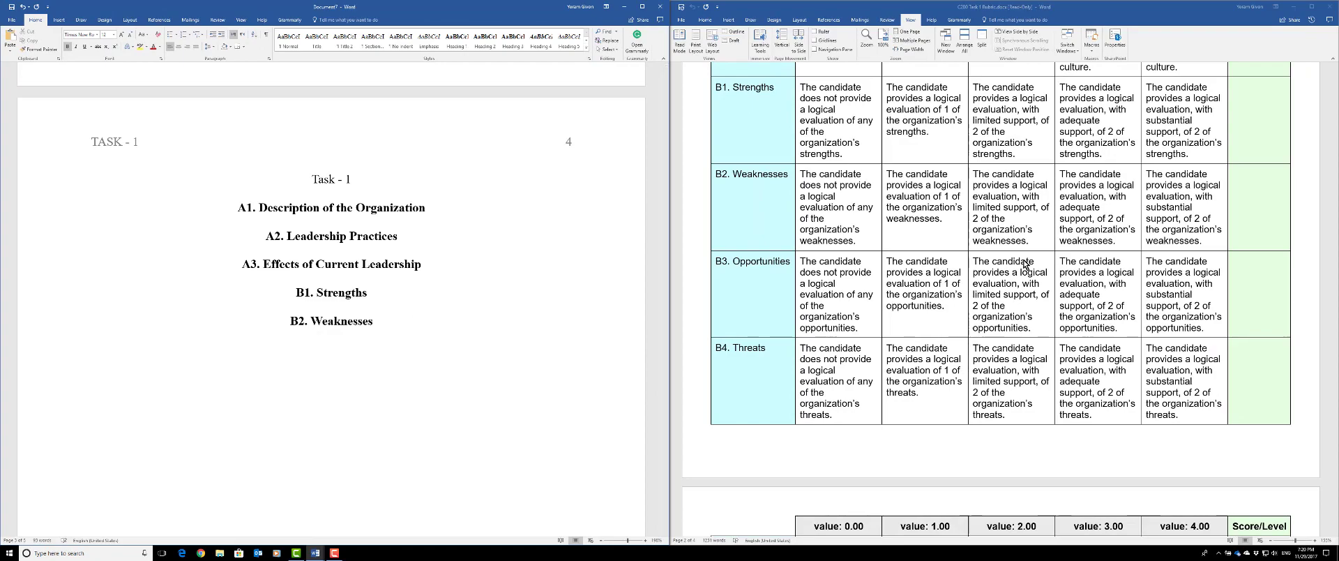
scroll(1024, 264, up, 10)
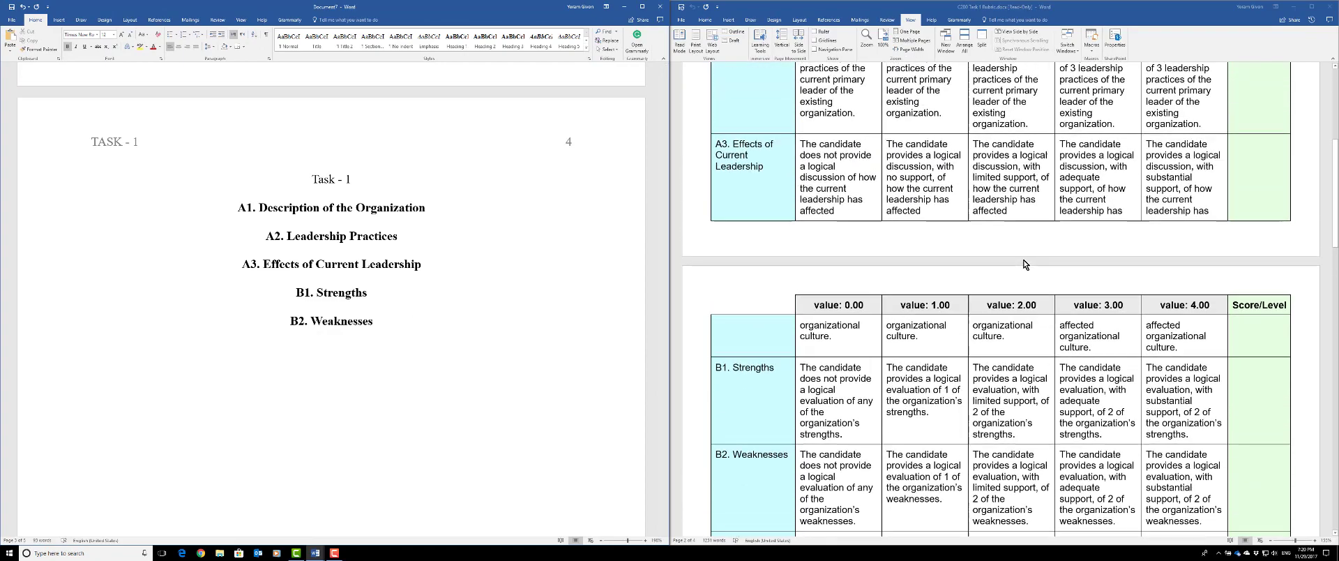
scroll(1024, 264, up, 2)
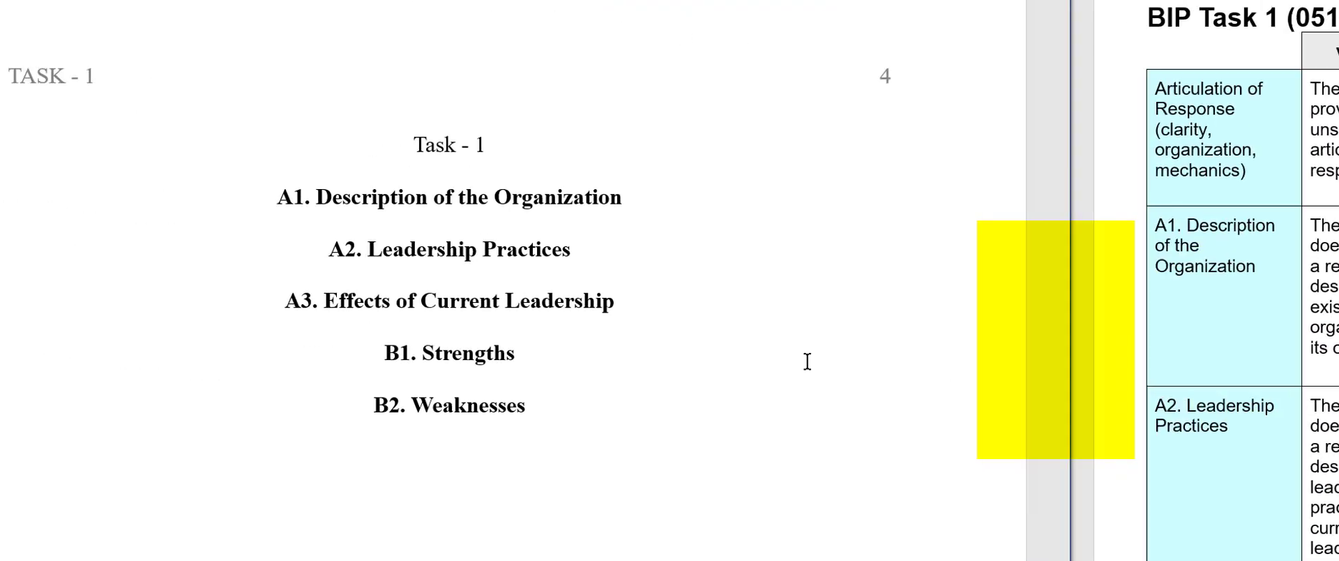
click(742, 276)
key(Return)
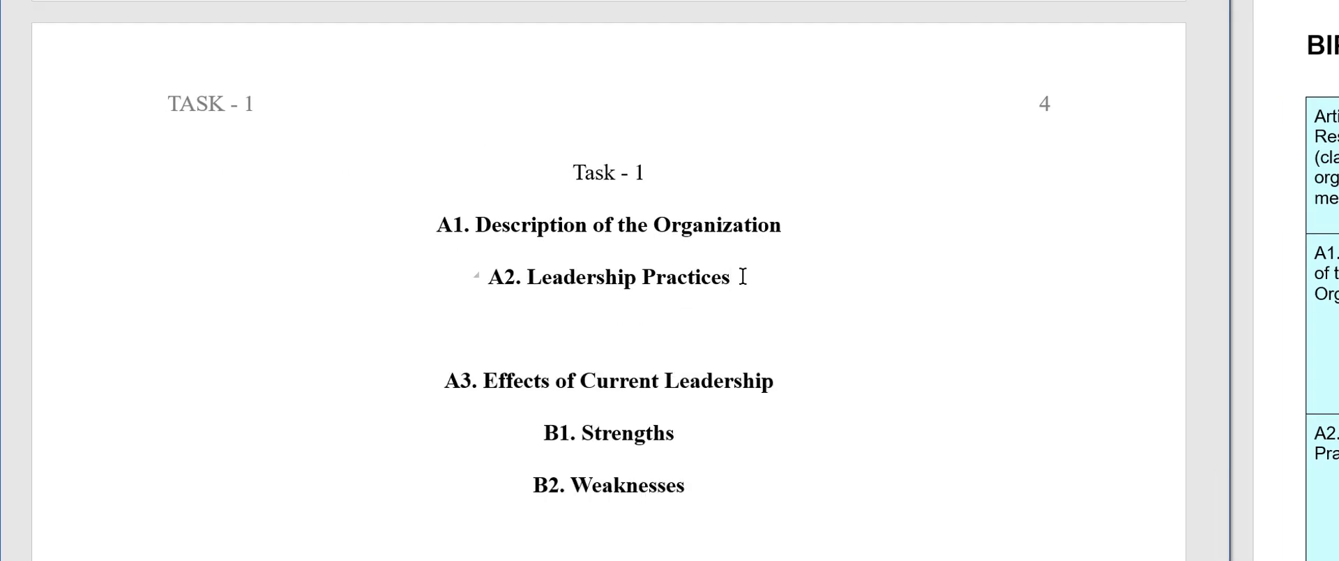
text(Leadership P)
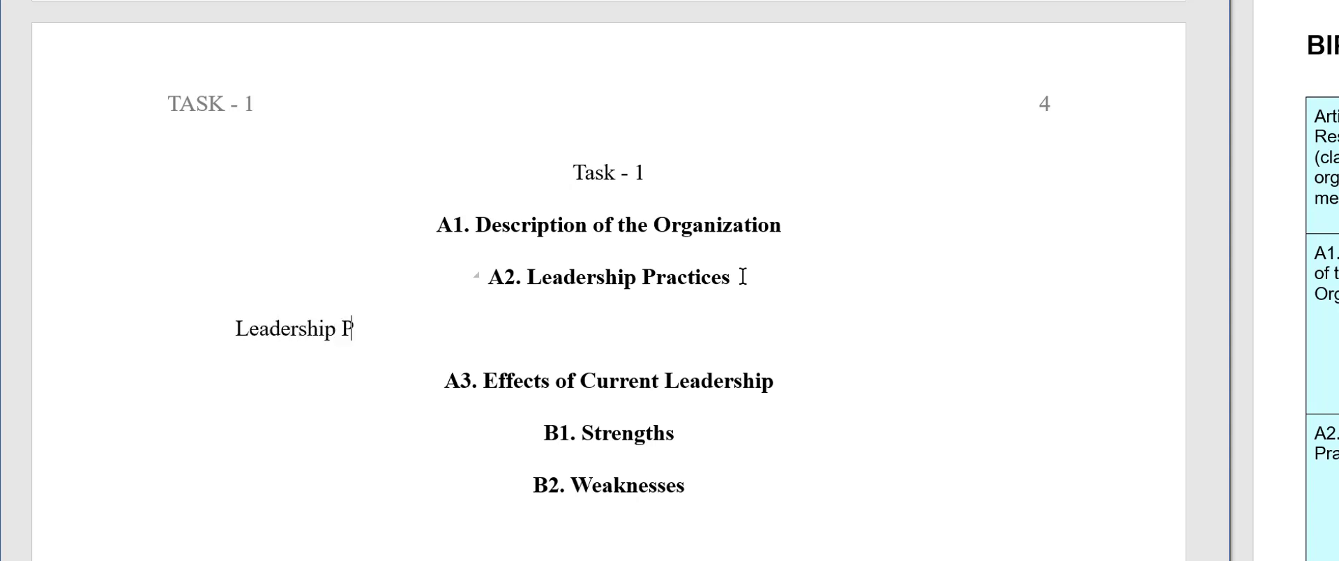
text(ractices)
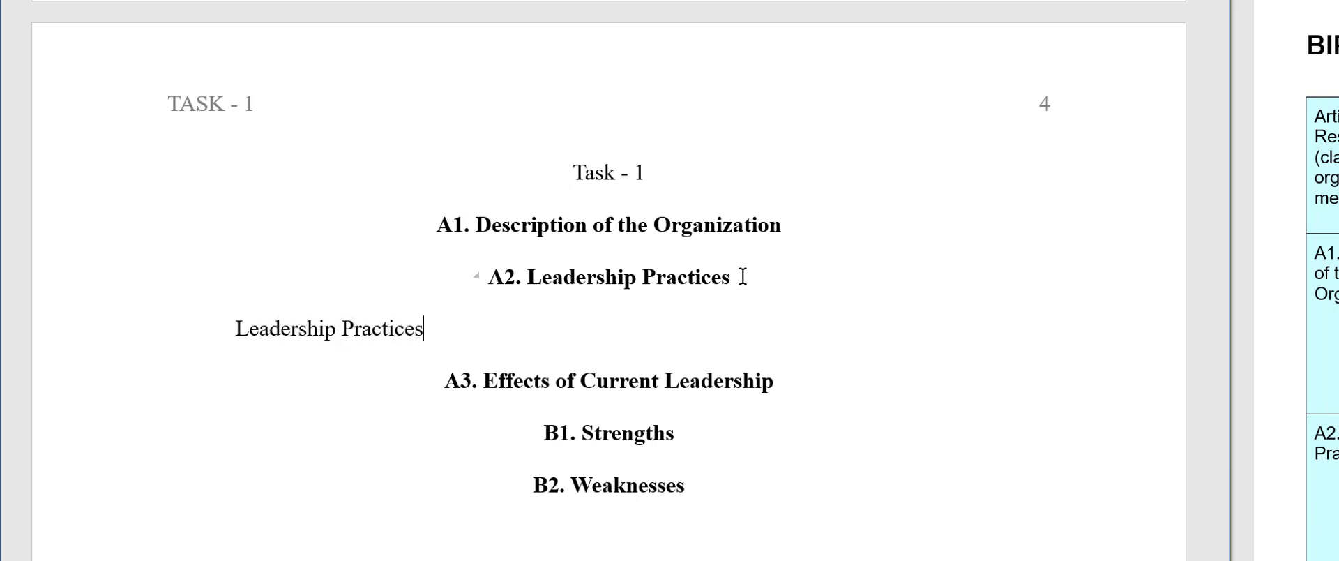
key(BackSpace)
text(1)
key(Return)
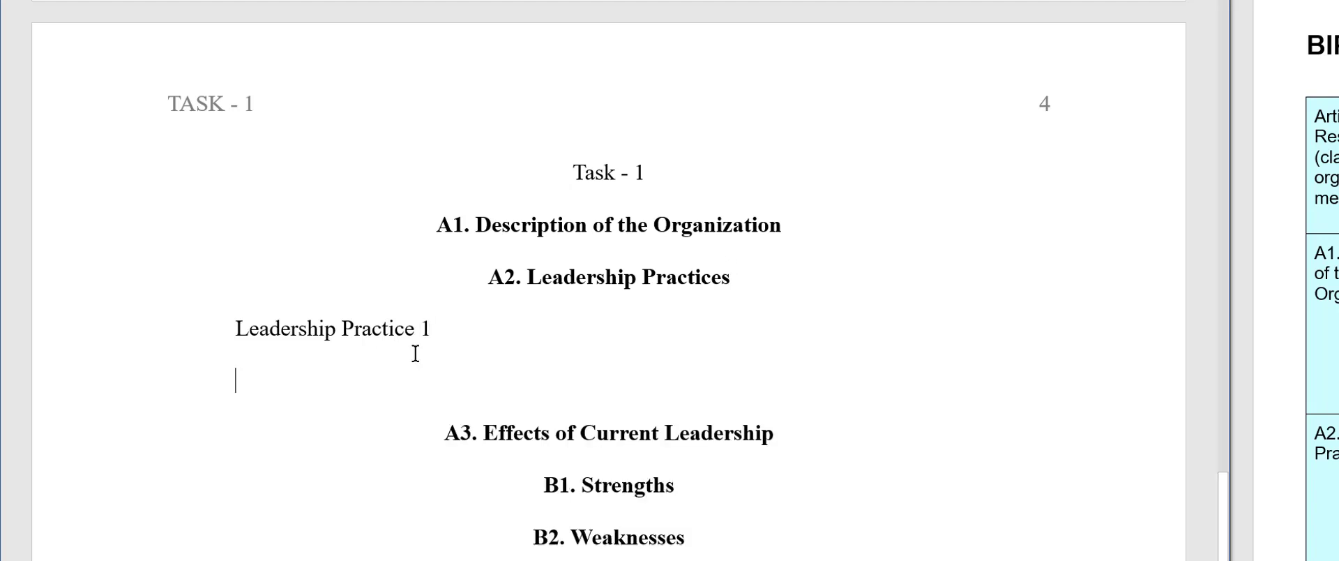
Duplicate the "Leadership Practice 1" line into the empty paragraph directly below it.
triple_click(280, 340)
key(ctrl+c)
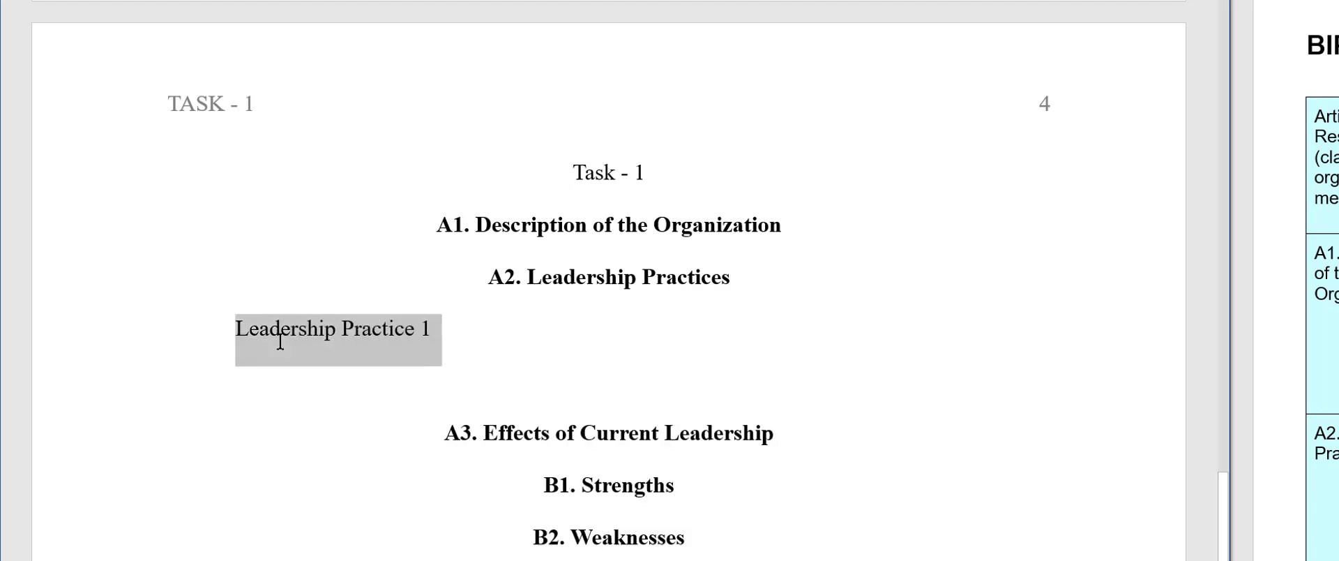
click(278, 374)
key(ctrl+v)
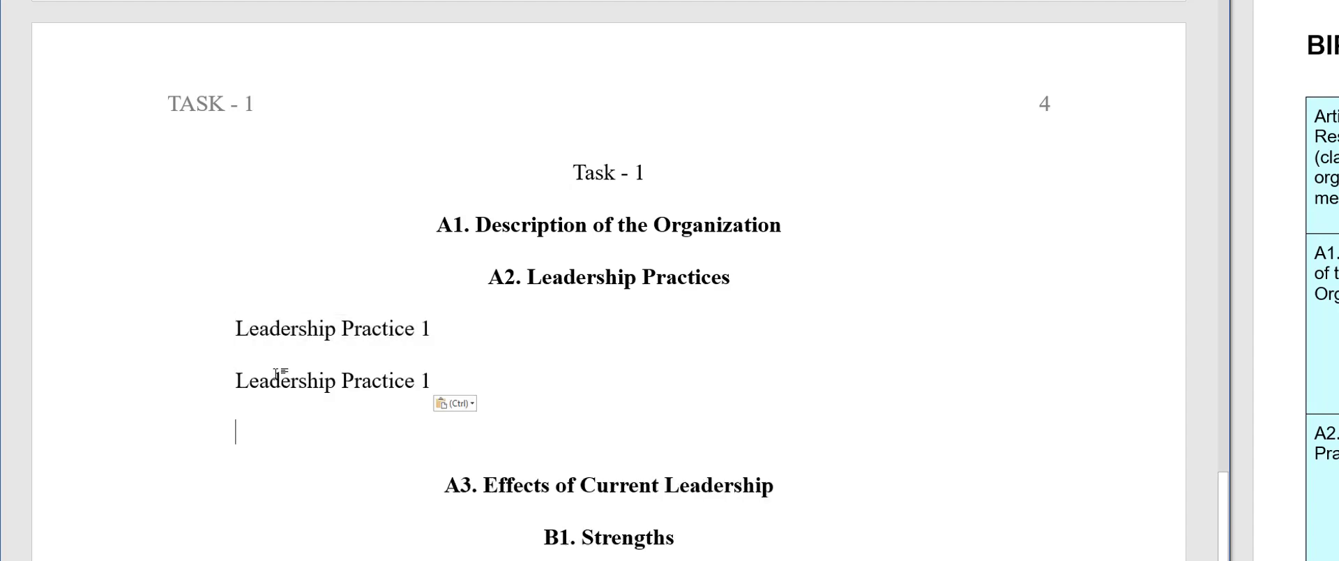
Add a third "Leadership Practice" line below the first two and number the second and third lines 2 and 3.
key(ctrl+v)
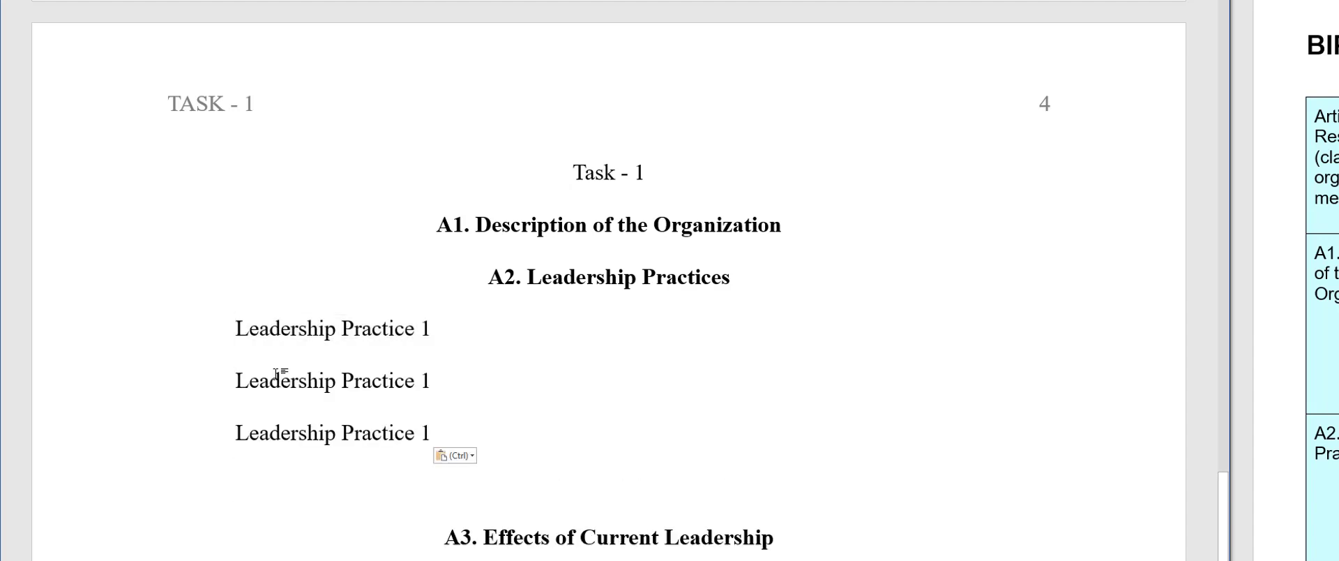
key(BackSpace)
key(BackSpace)
key(BackSpace)
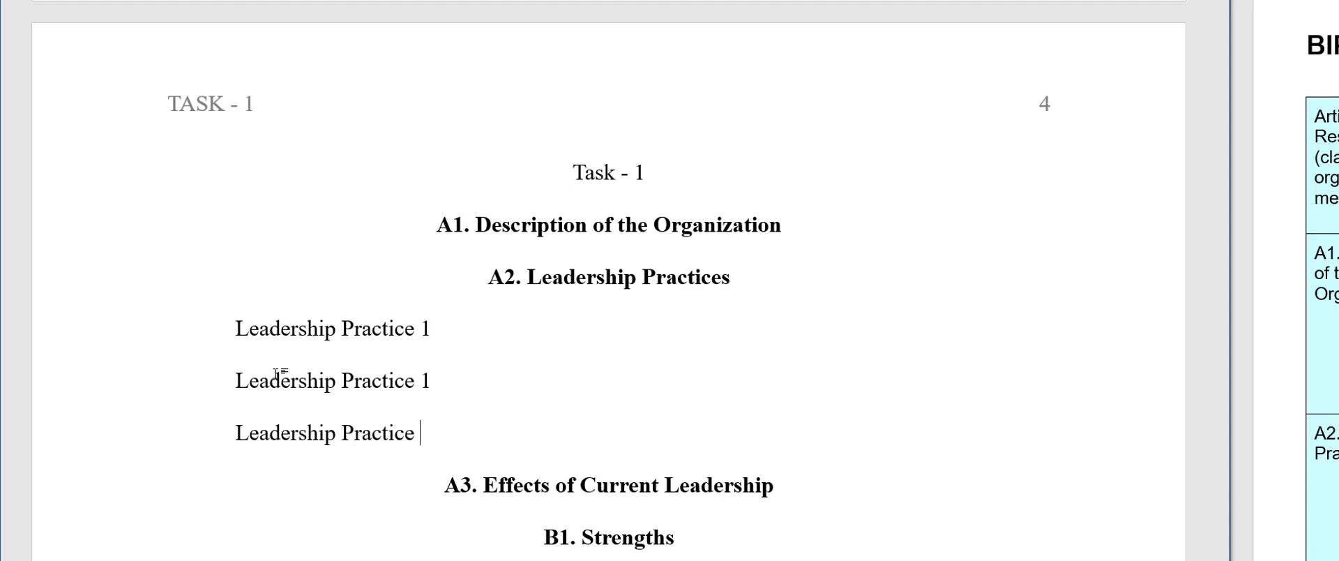
text(3)
key(BackSpace)
text(2)
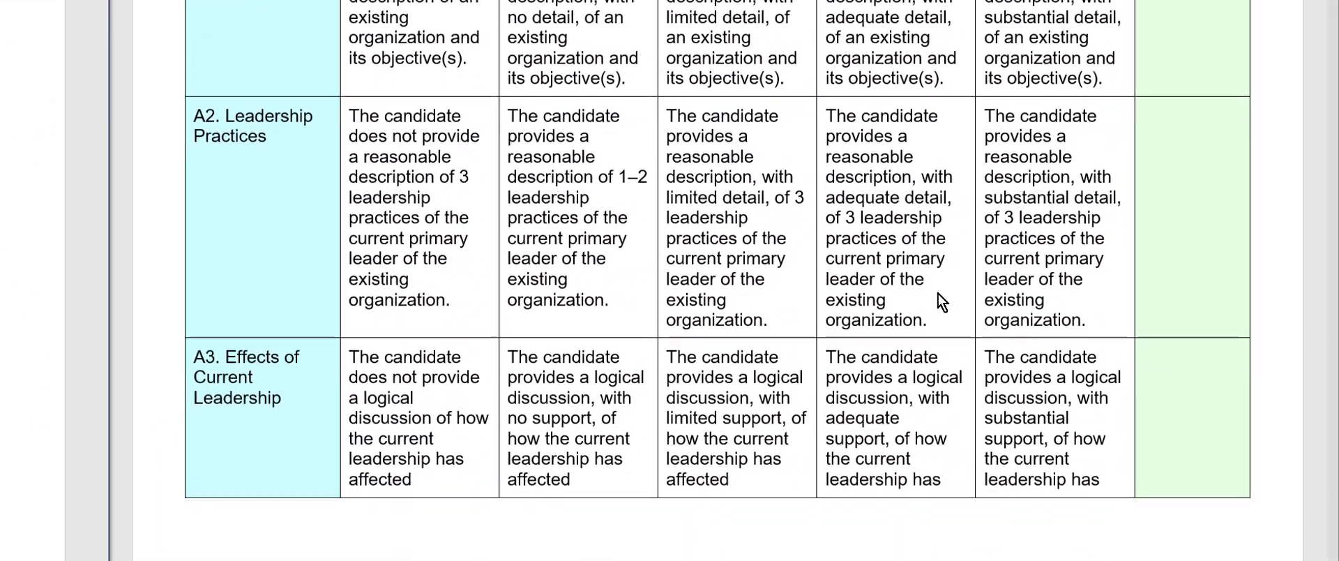
Check the rubric's B1. Strengths row and insert the lines "Strength 1" and "Strength 2" below the B1. Strengths heading.
scroll(939, 295, down, 3)
scroll(939, 295, down, 4)
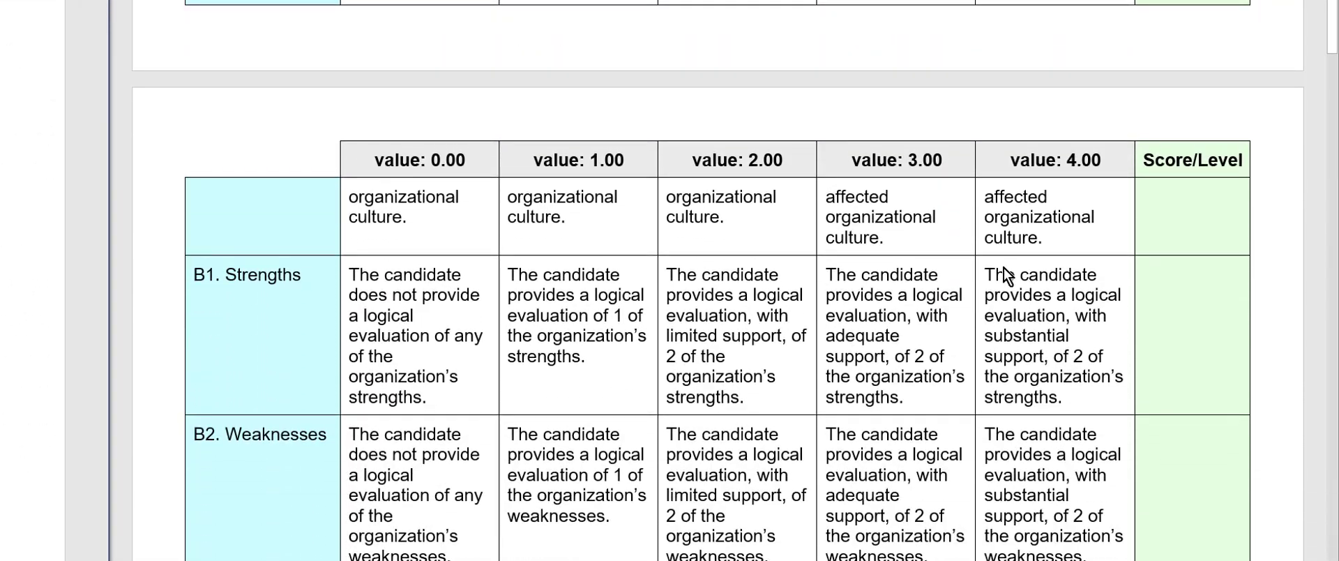
click(1004, 289)
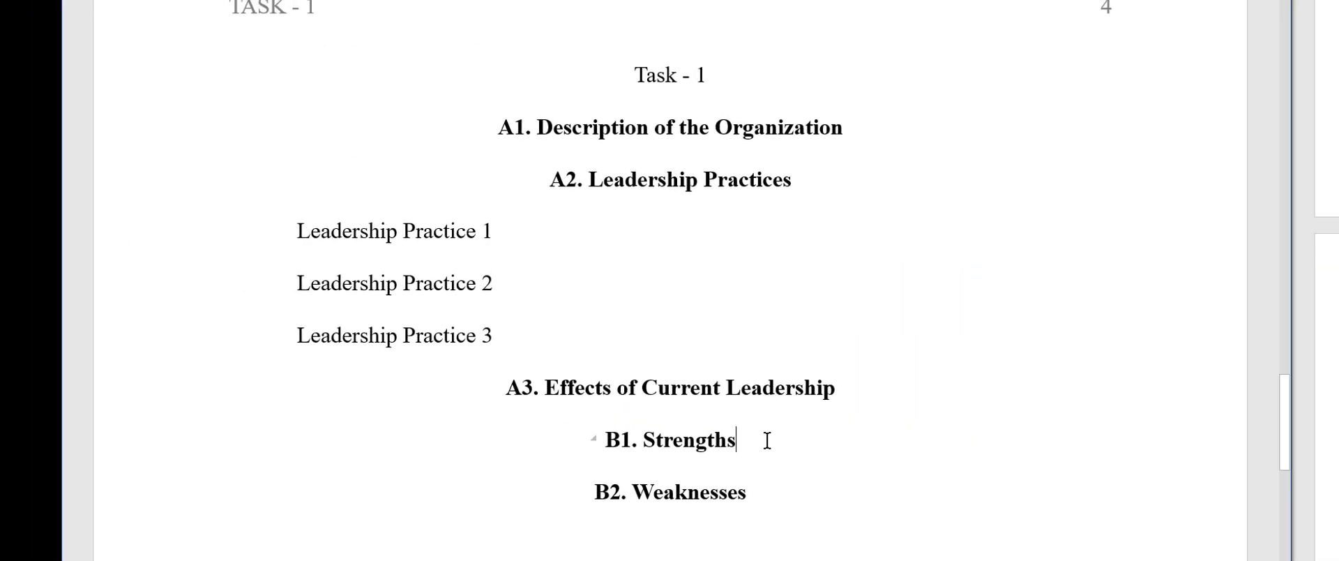
click(767, 440)
key(Return)
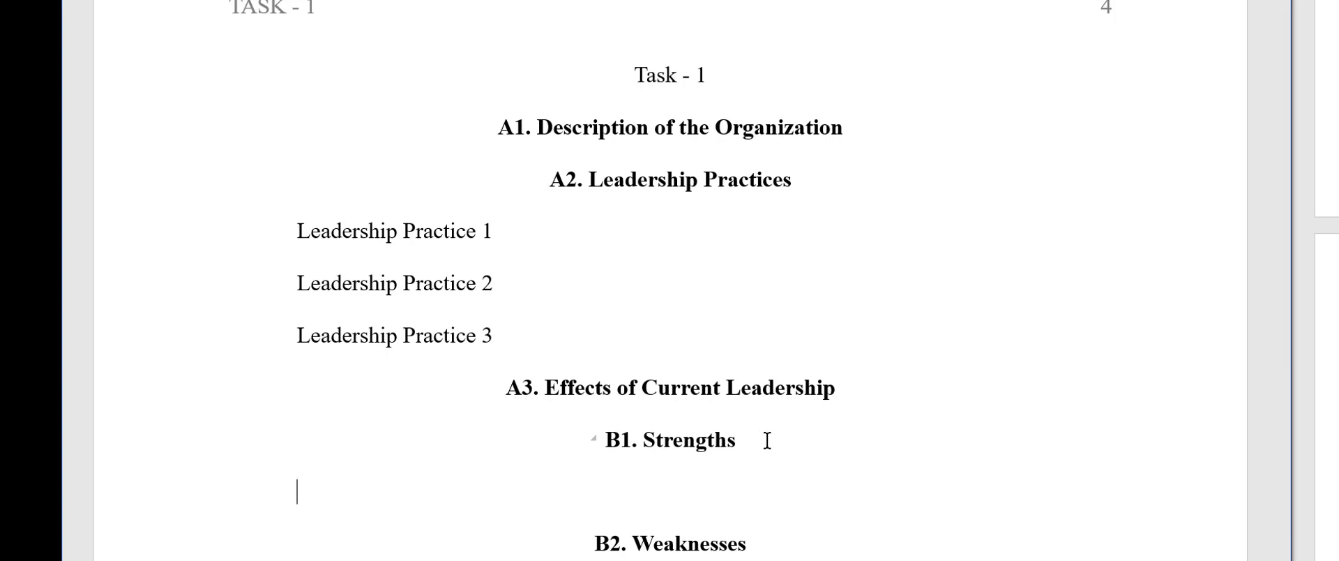
text(Strength)
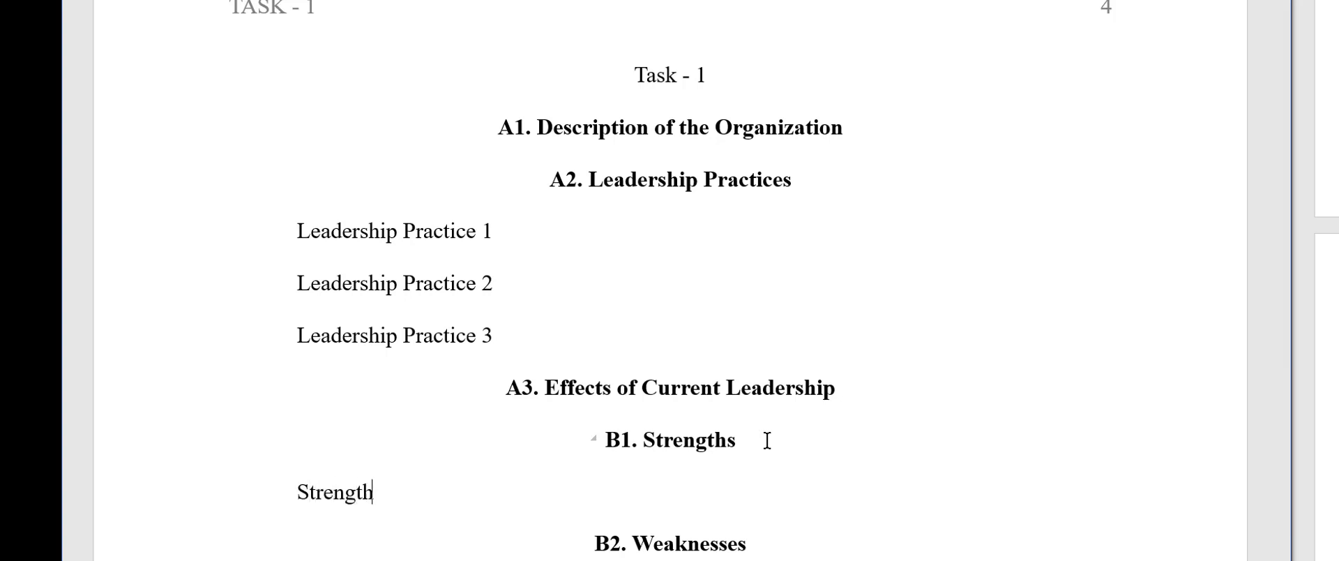
text( 1)
key(Return)
text(Strength 2)
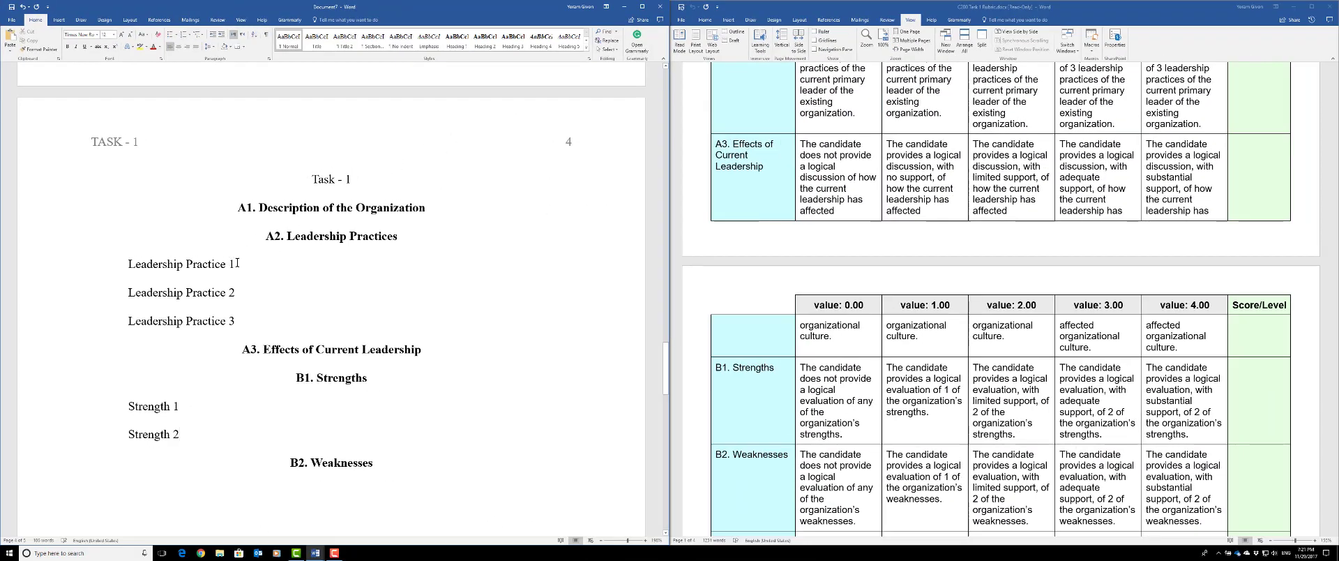
Apply the Heading 2 style to the "Leadership Practice 1", "Leadership Practice 2" and "Leadership Practice 3" lines.
triple_click(237, 262)
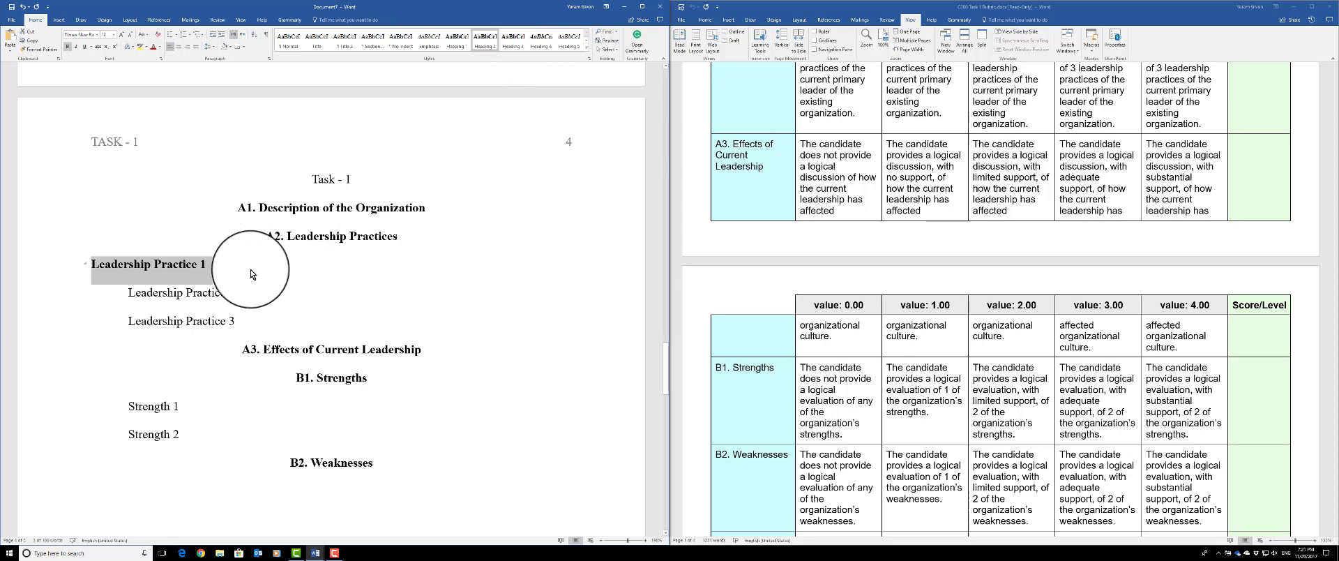
drag(240, 293, 152, 293)
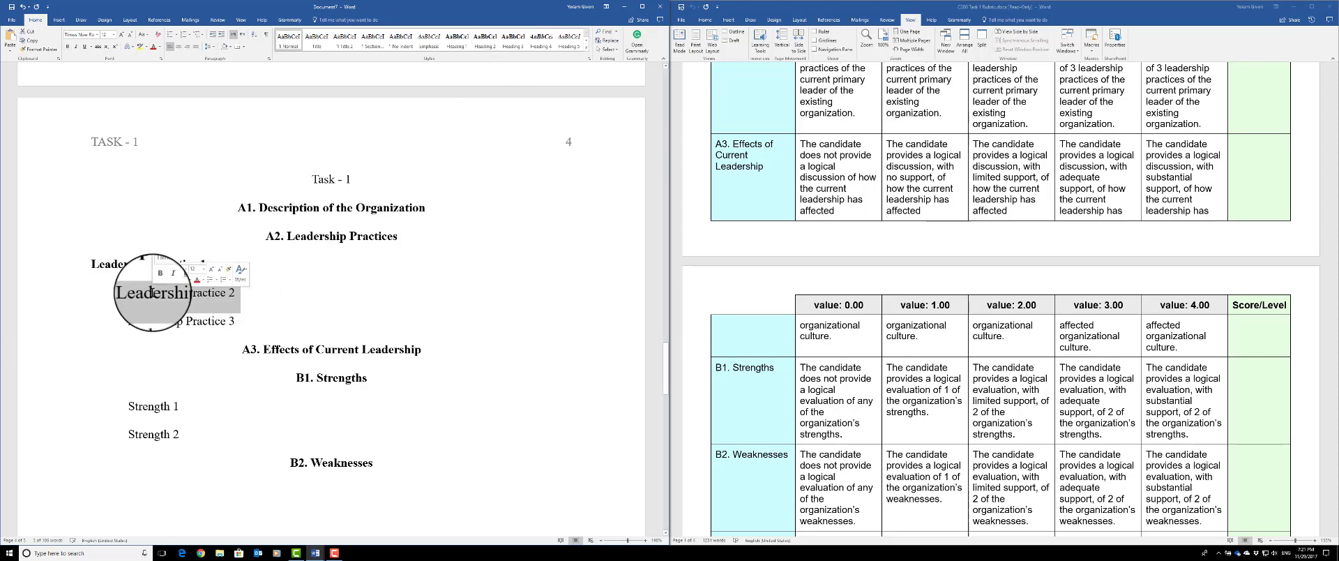
click(485, 38)
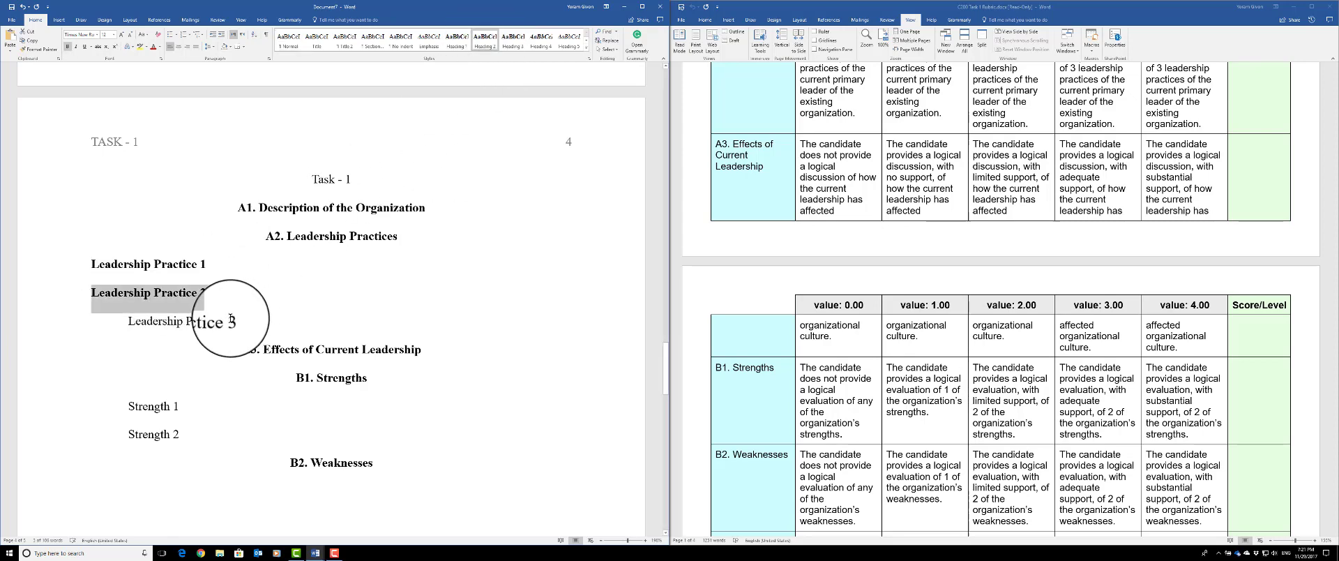
drag(237, 321, 129, 322)
click(481, 44)
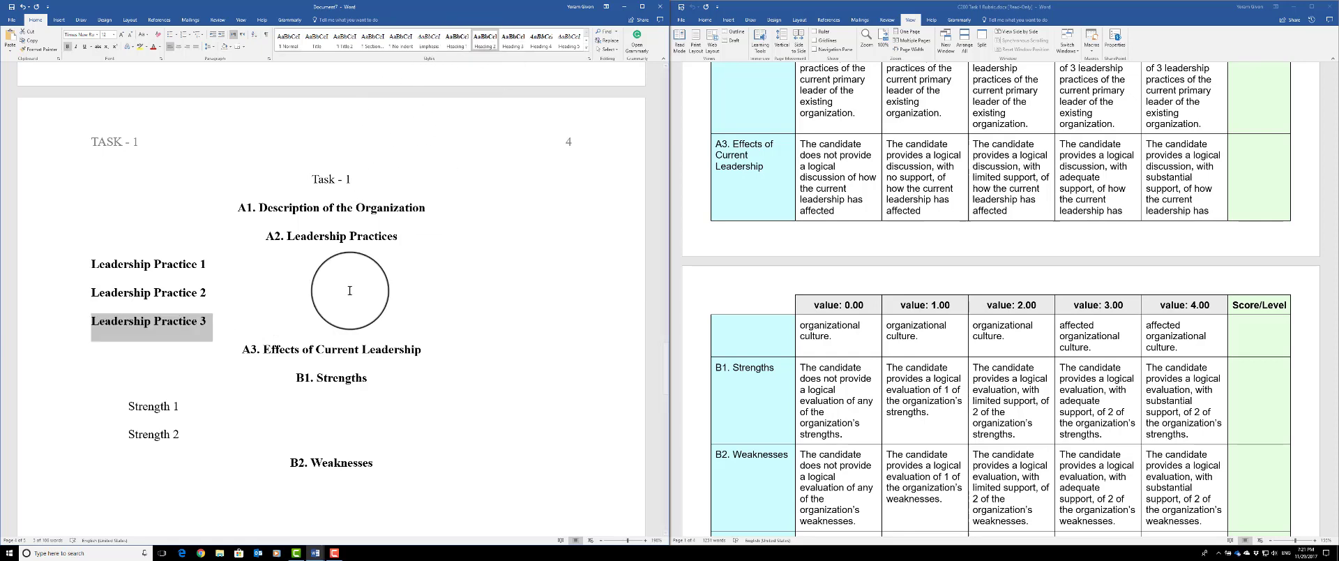
Apply the Heading 2 style to the "Strength 1" and "Strength 2" lines under B1. Strengths.
drag(183, 406, 128, 406)
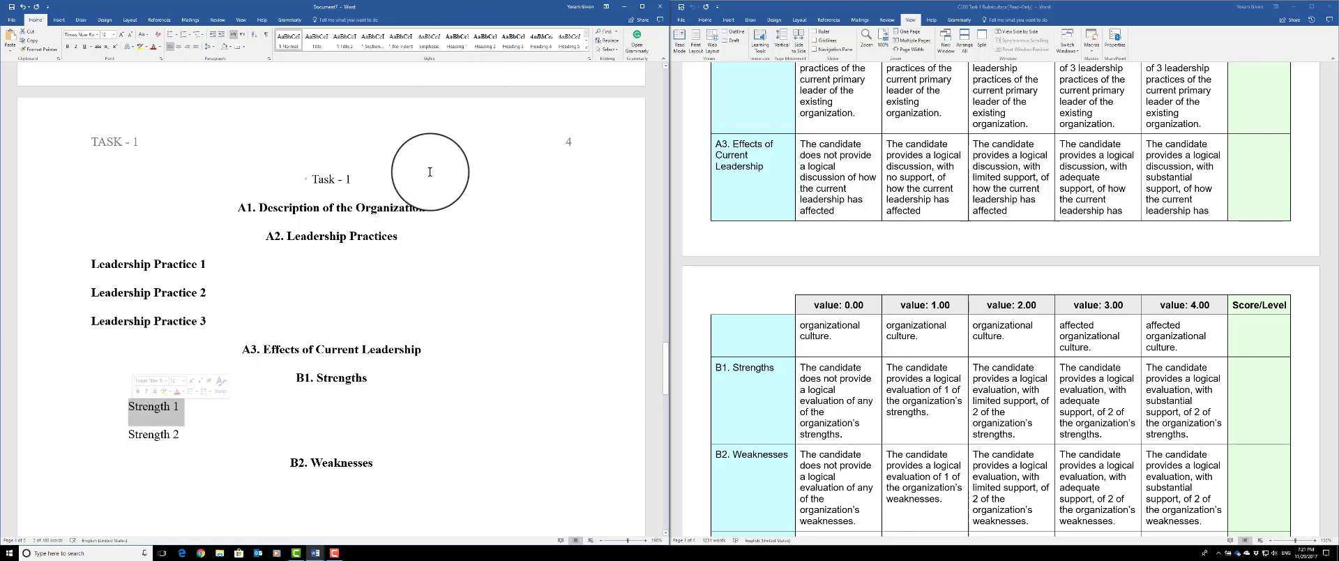
click(485, 43)
drag(189, 436, 128, 434)
click(486, 46)
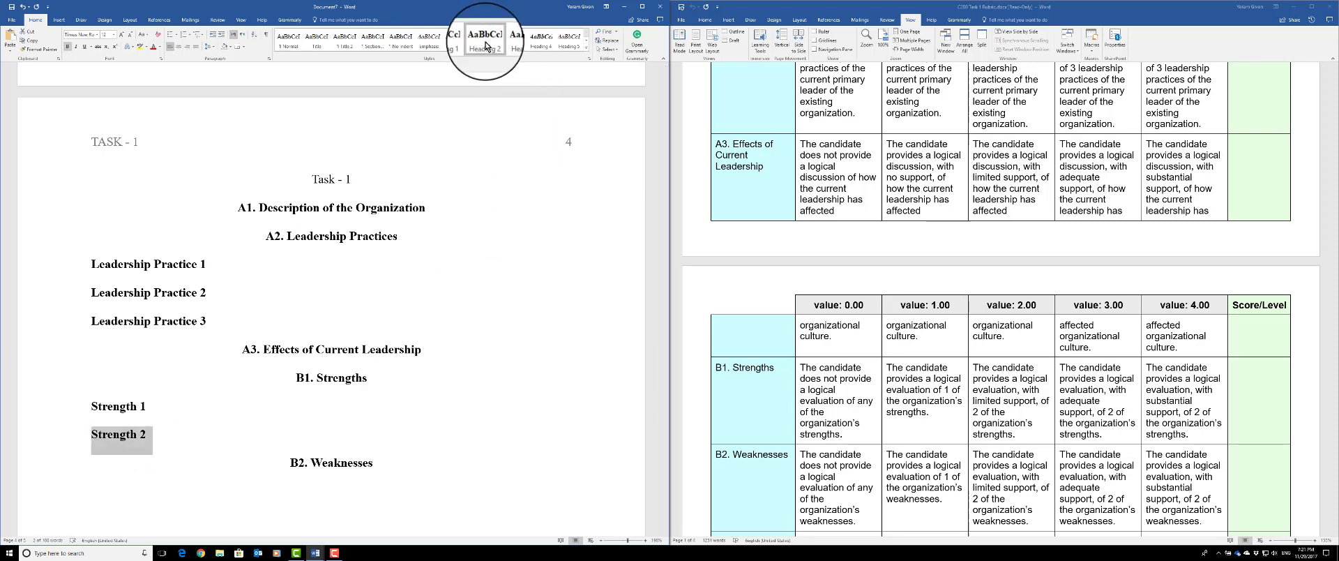
Update the entire table of contents on page 2 to include the new leadership practice and strength subheadings.
scroll(455, 323, up, 3)
scroll(454, 323, up, 15)
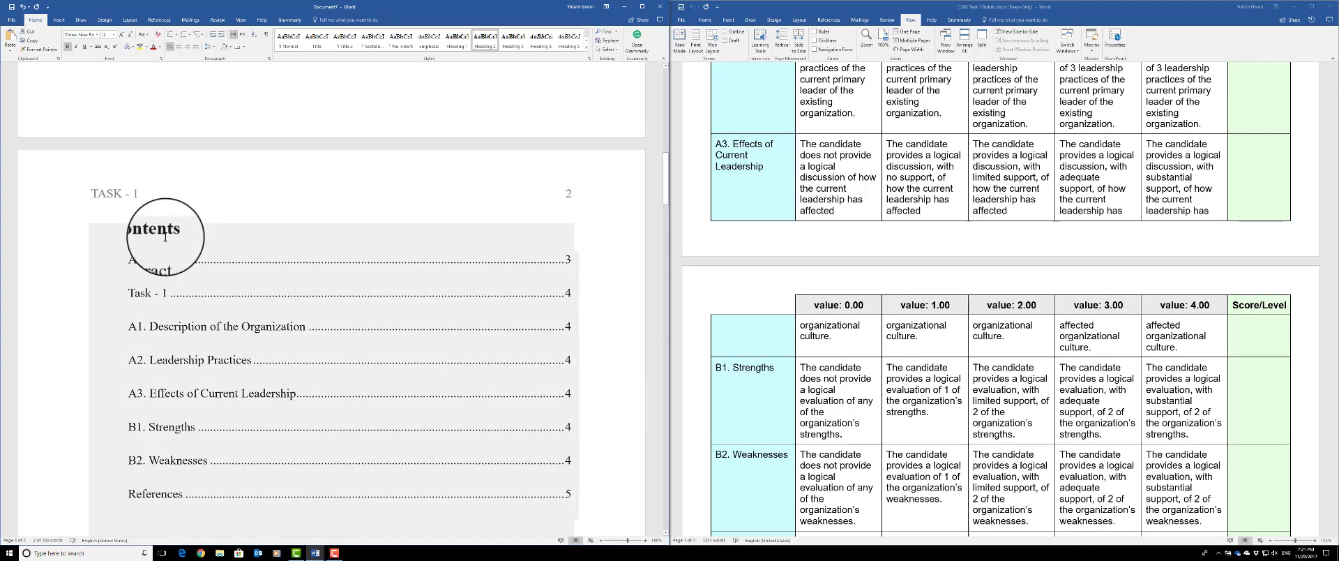
click(143, 230)
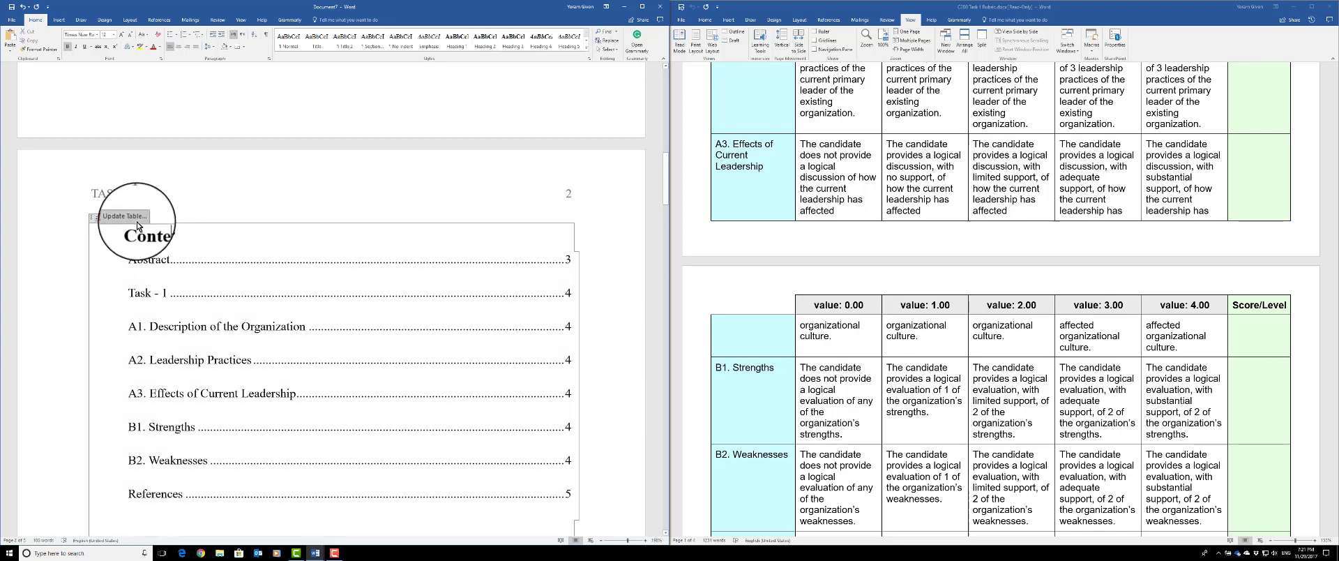
click(133, 218)
click(307, 273)
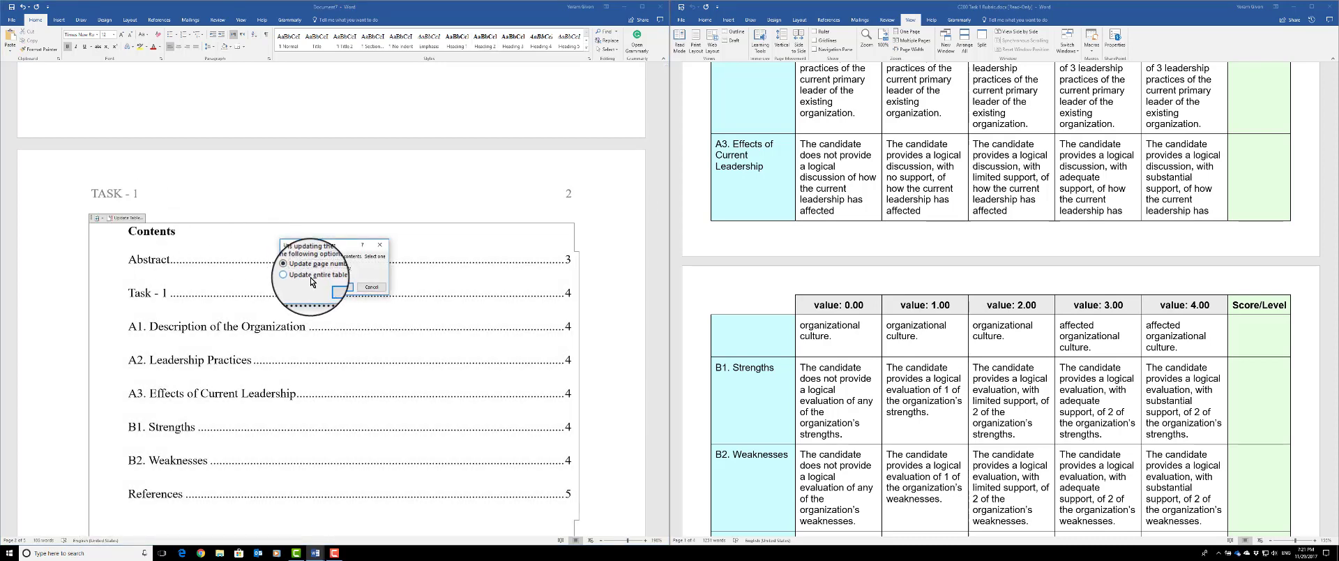
click(342, 287)
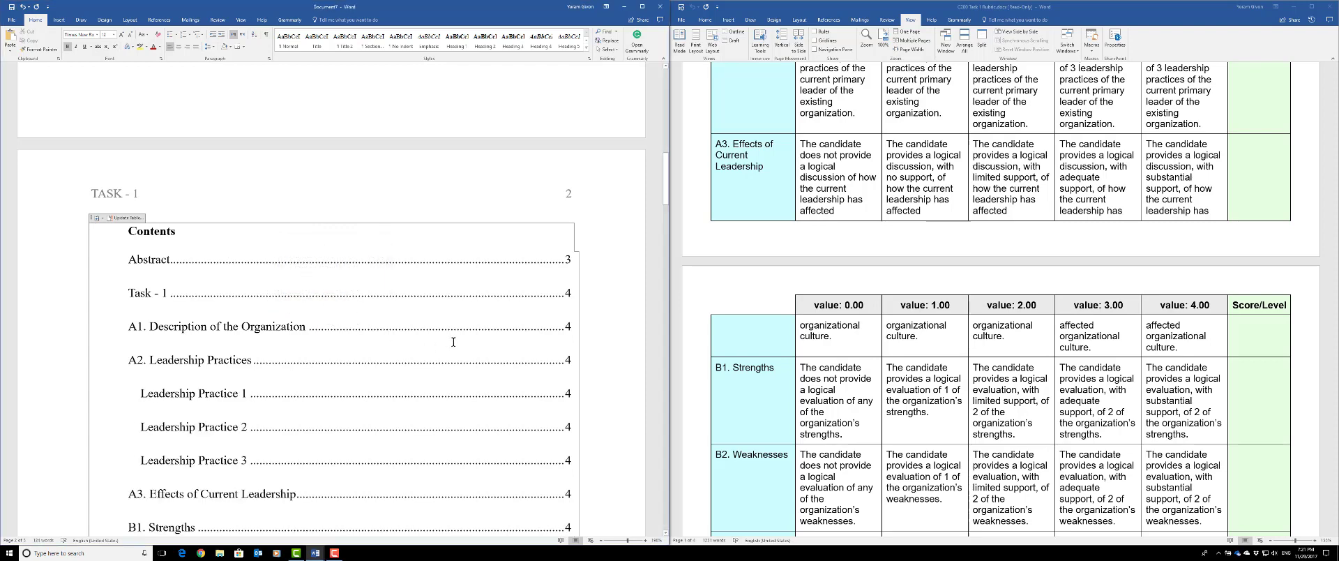
scroll(453, 342, down, 3)
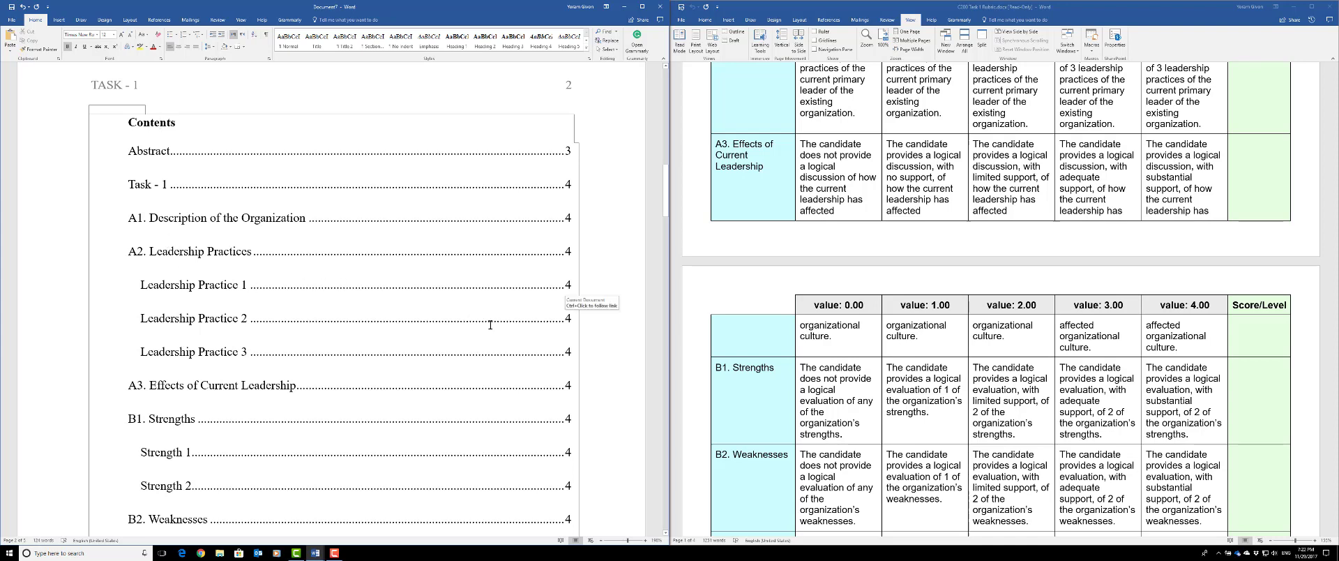
scroll(491, 324, down, 1)
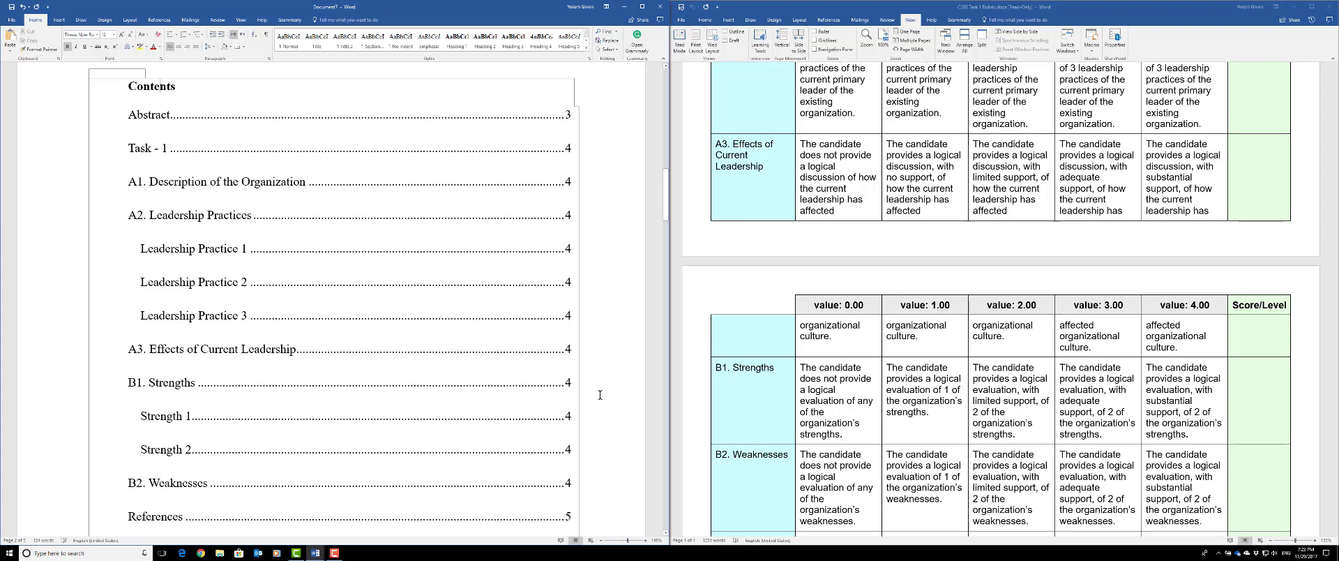
scroll(600, 395, down, 5)
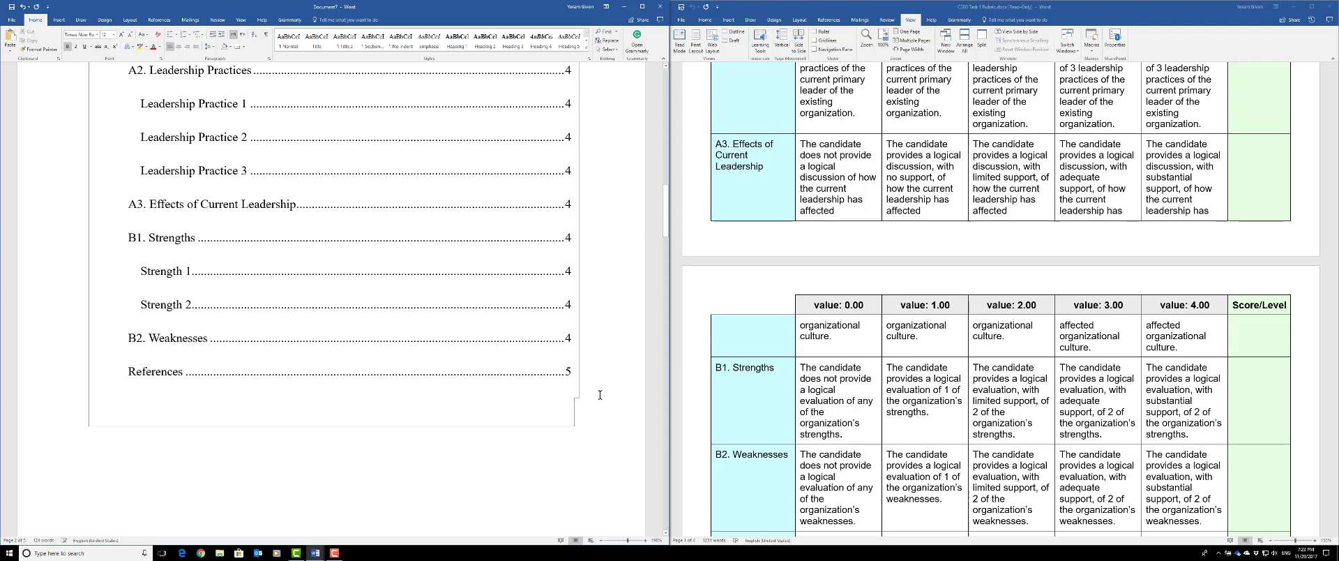
scroll(599, 395, down, 2)
scroll(600, 395, up, 3)
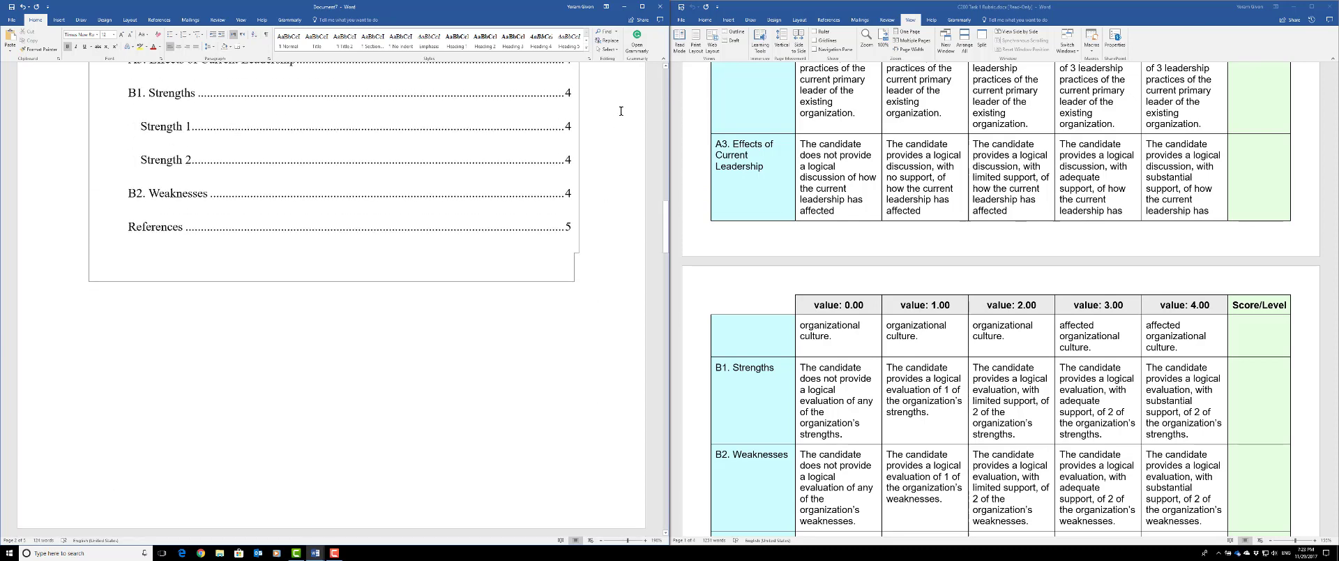
Switch to the completed sample Task 1 document and examine its title page, table of contents and abstract.
click(625, 9)
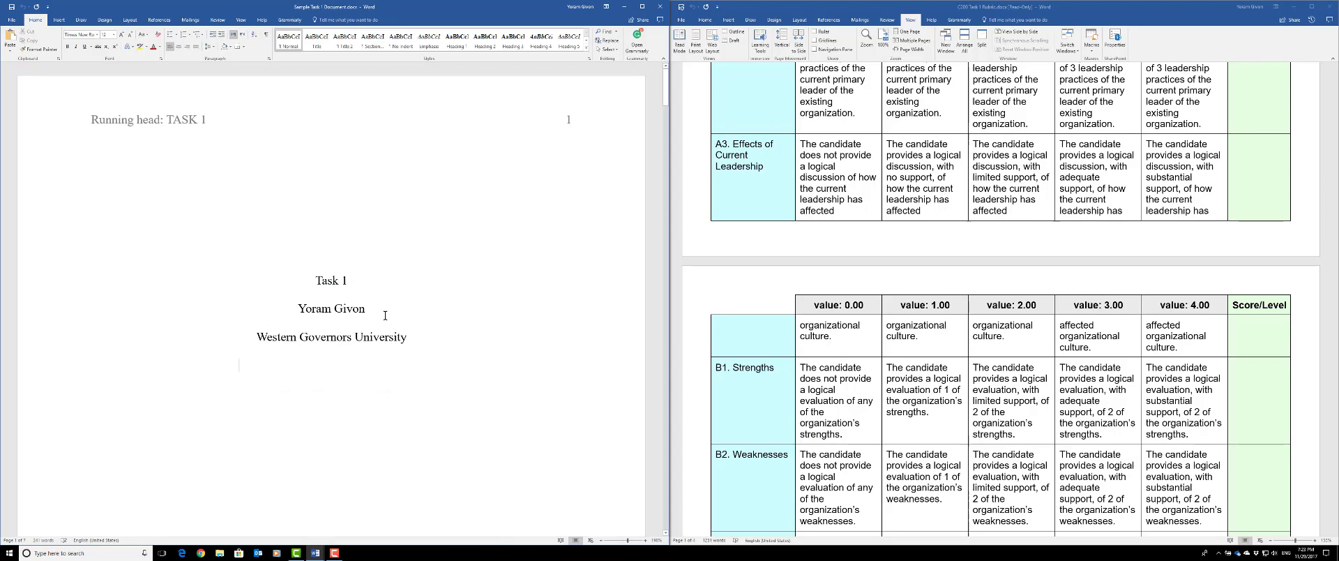
scroll(858, 321, up, 9)
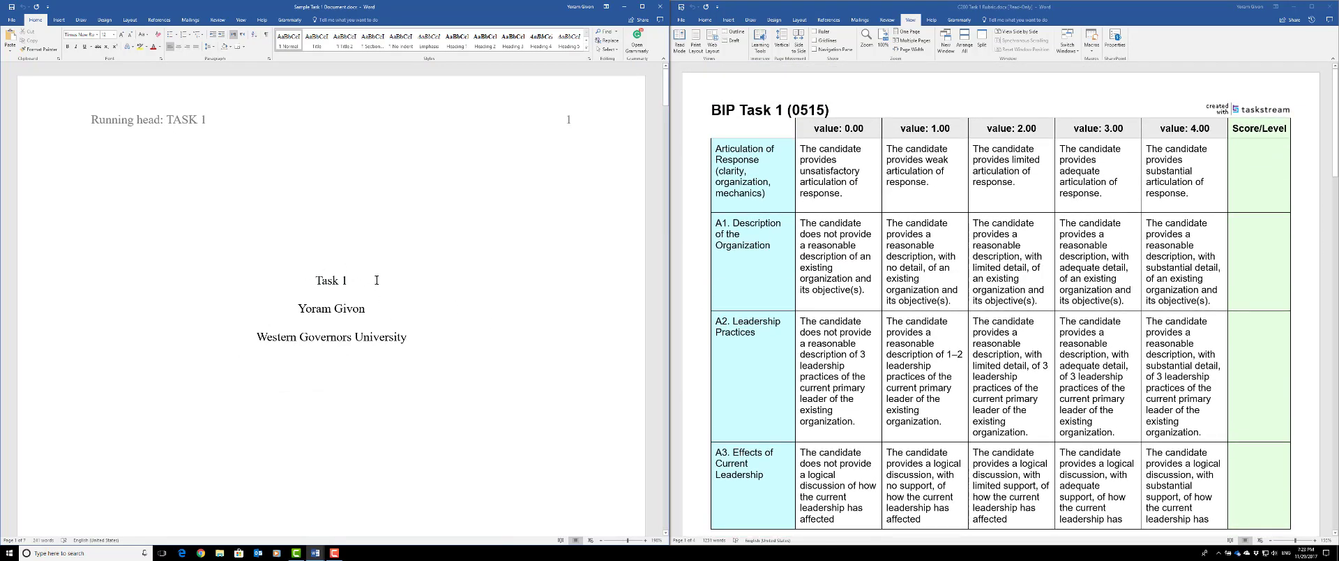
scroll(377, 279, down, 10)
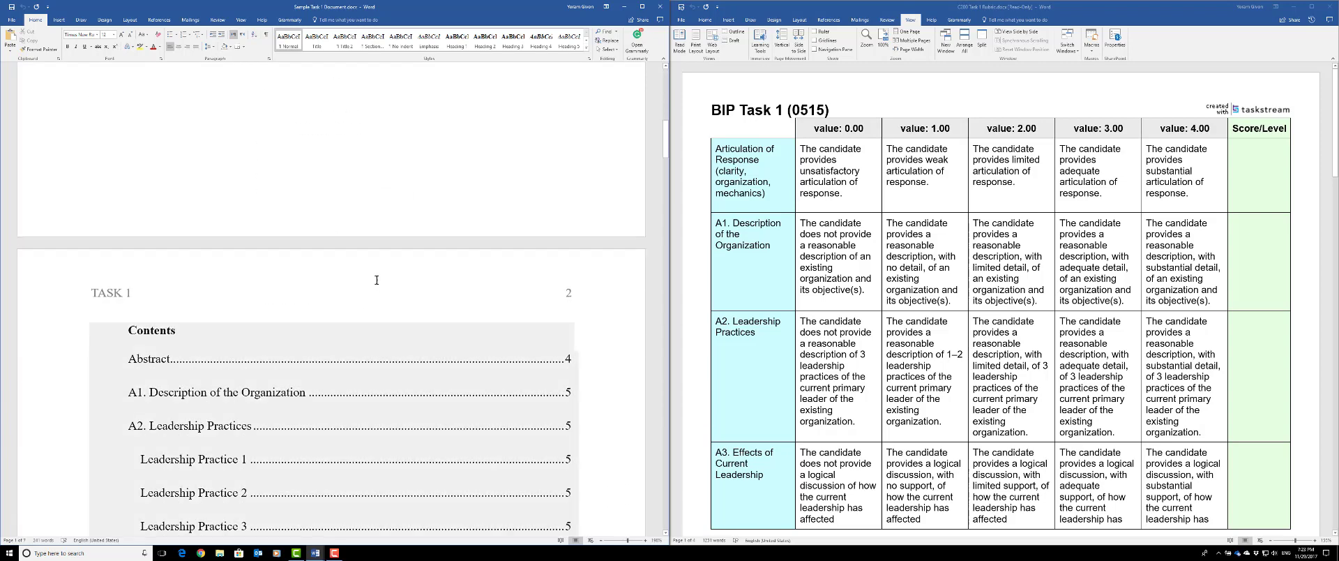
scroll(377, 279, down, 1)
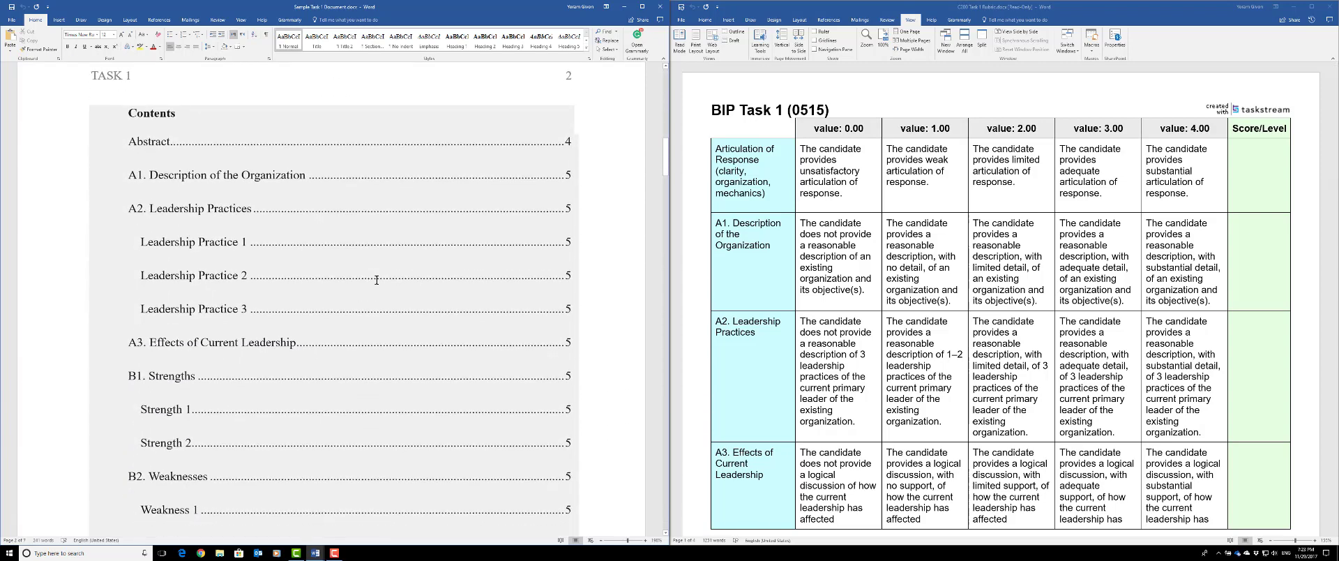
scroll(376, 280, down, 5)
scroll(377, 280, down, 6)
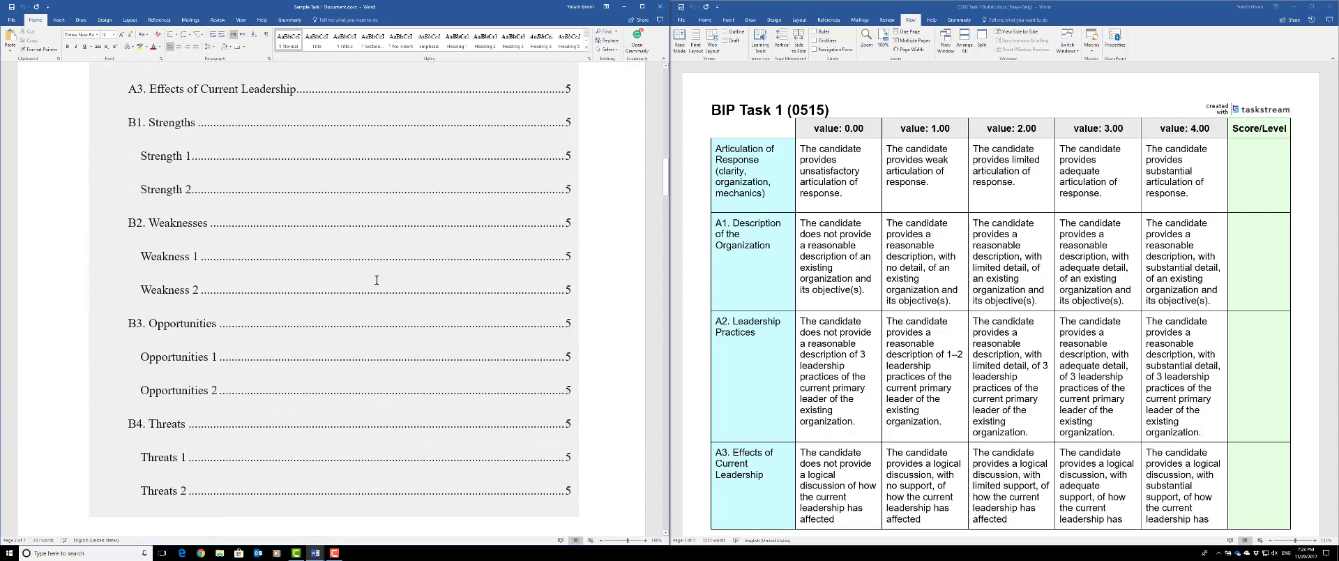
scroll(376, 280, down, 8)
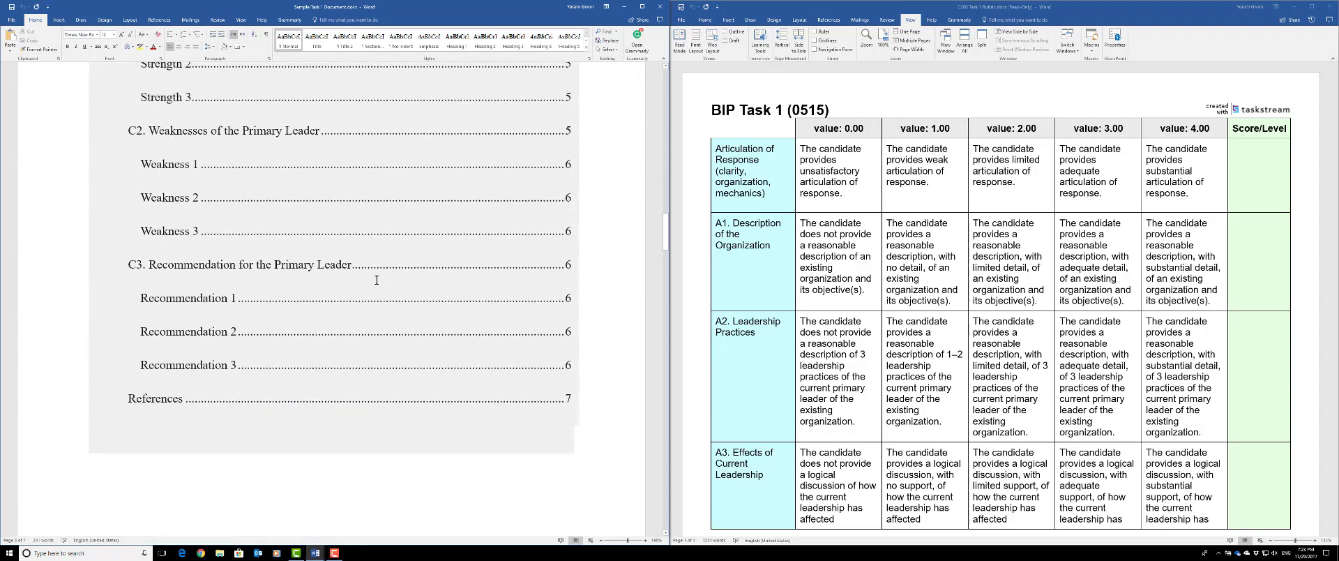
scroll(377, 280, down, 9)
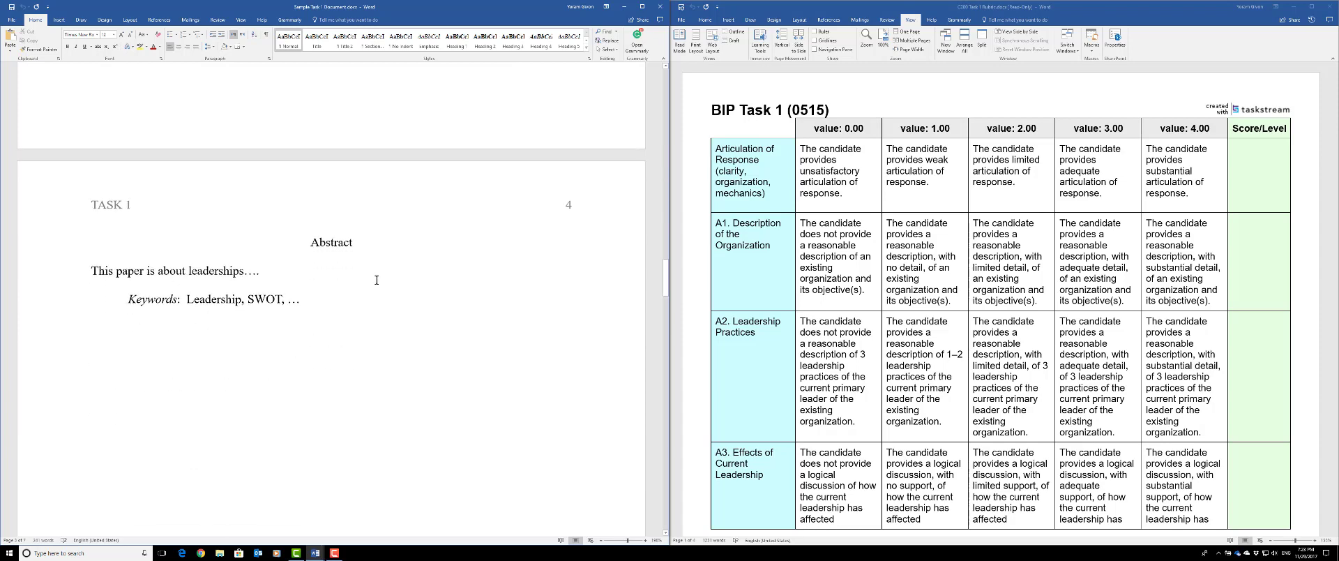
Examine the heading and subheading structure in the sample document's body, from A1. Description of the Organization to C3. Recommendation for the Primary Leader.
scroll(376, 280, down, 15)
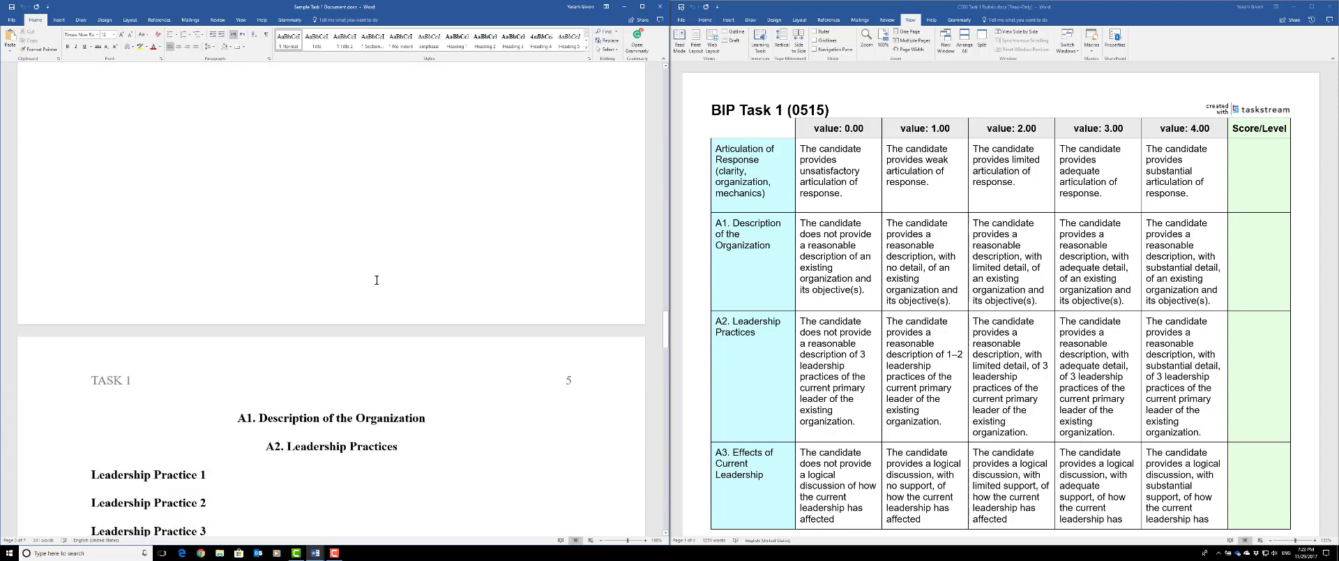
scroll(376, 283, down, 3)
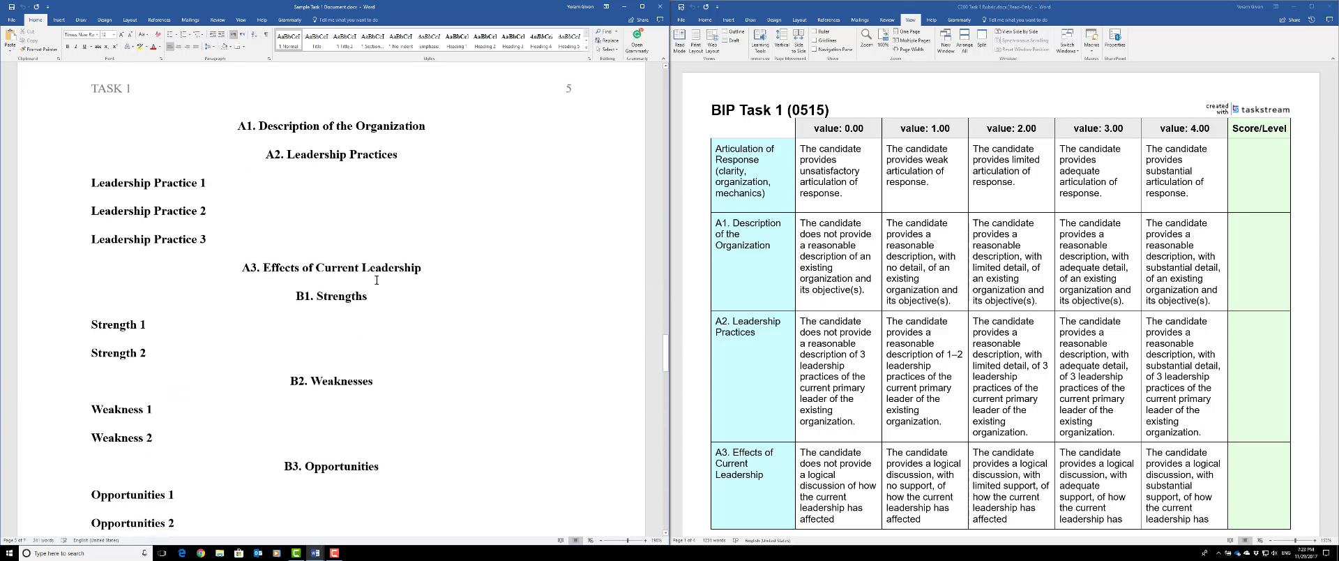
scroll(377, 279, down, 1)
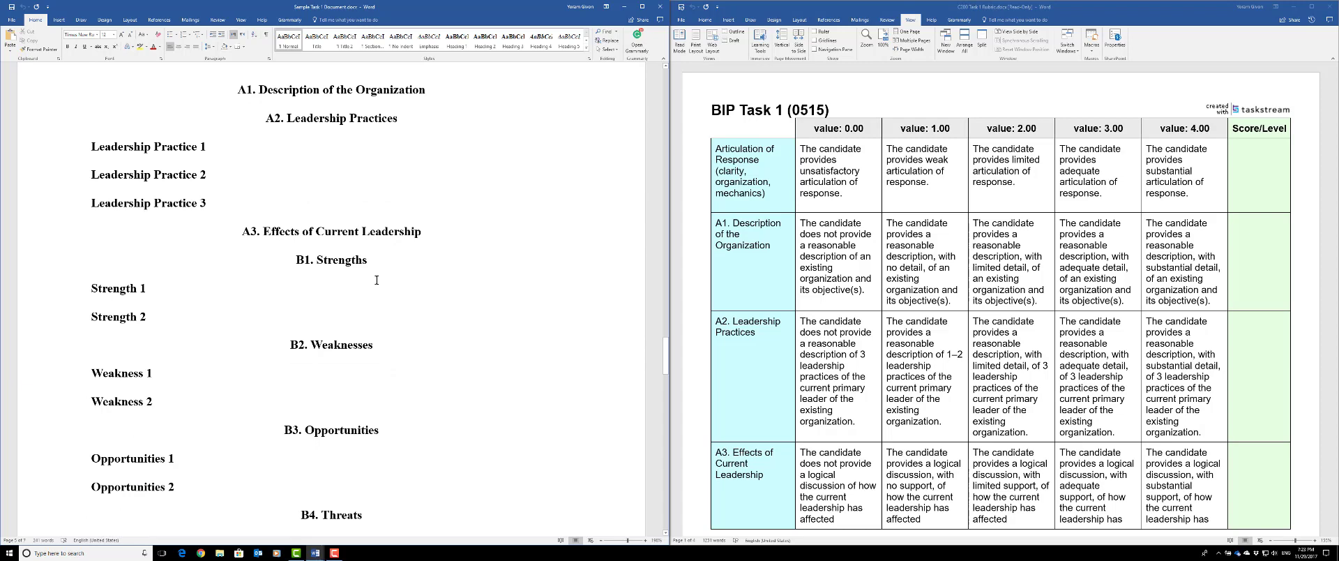
scroll(377, 280, up, 1)
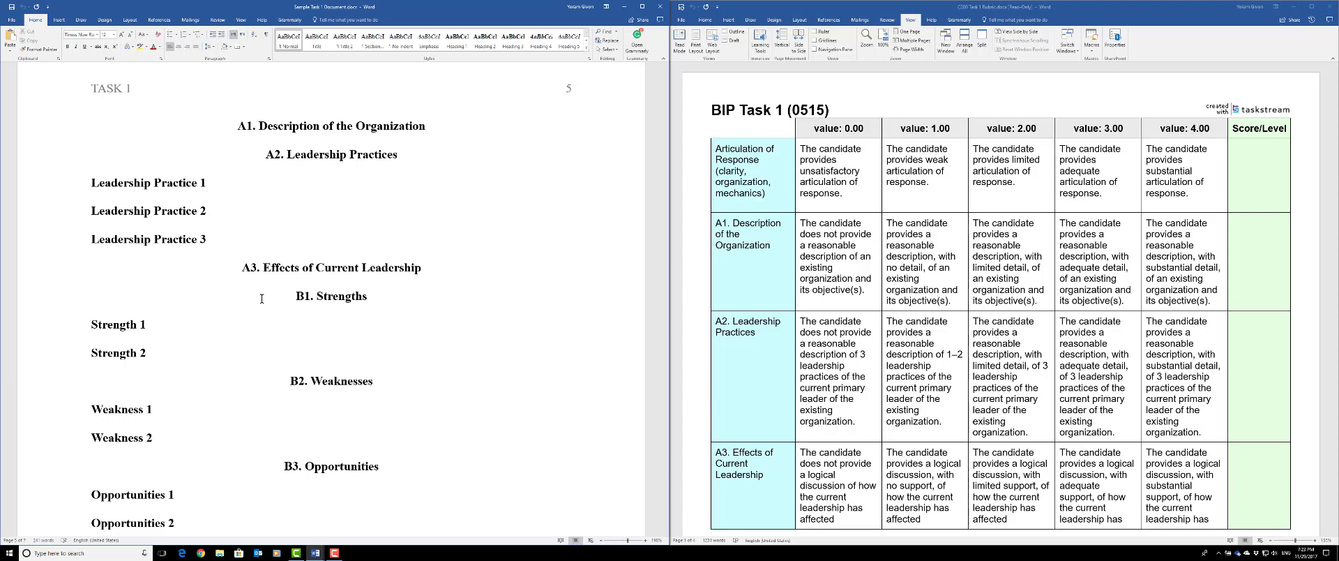
scroll(262, 299, down, 6)
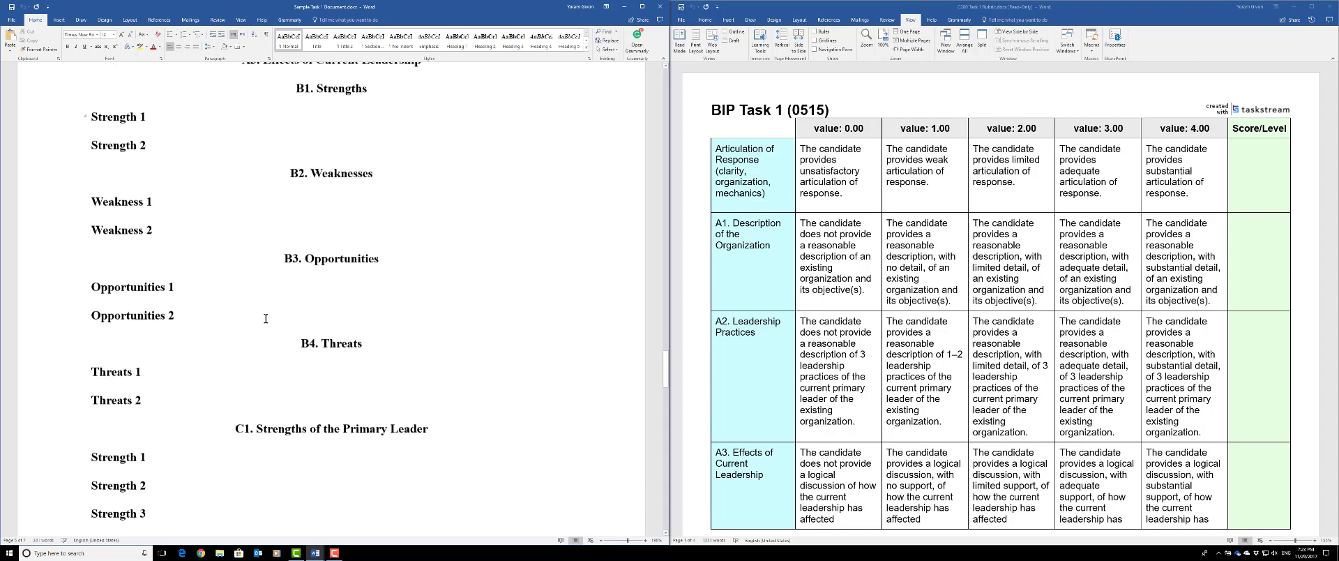
scroll(265, 318, down, 4)
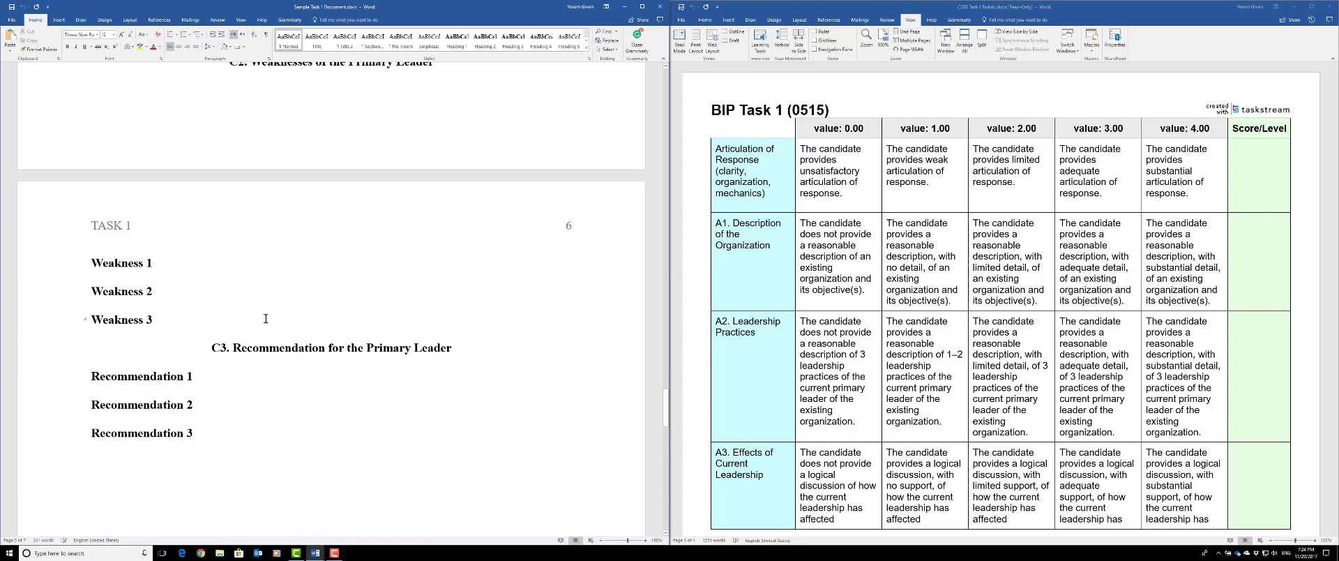
scroll(265, 318, down, 2)
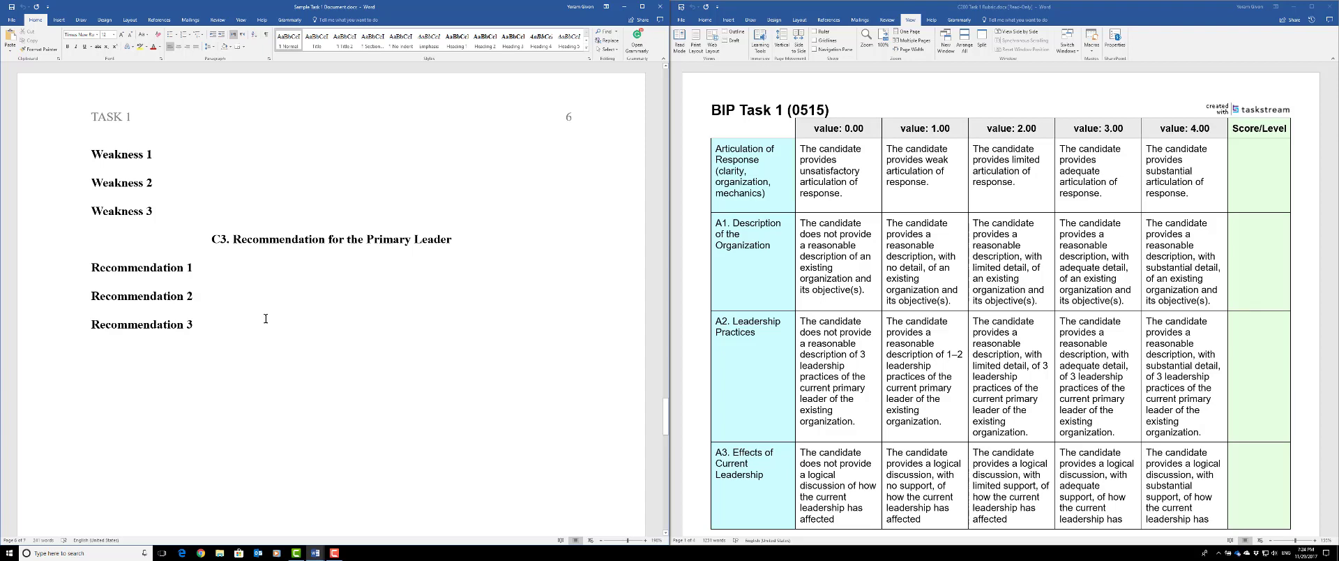
scroll(265, 318, down, 1)
scroll(334, 323, up, 5)
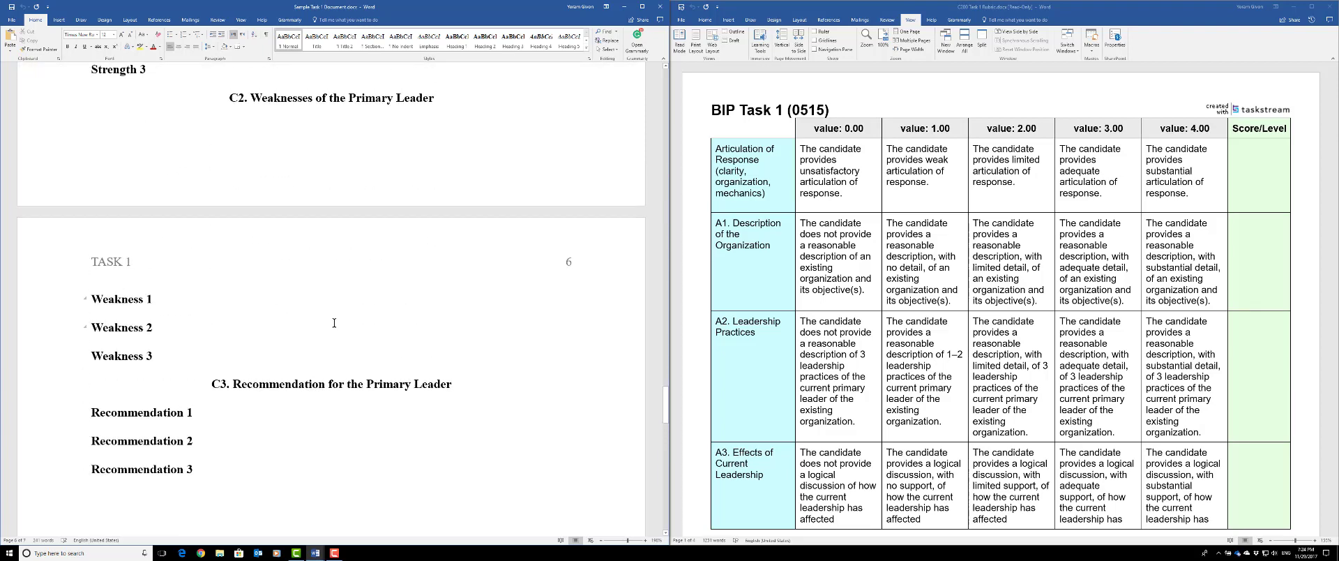
scroll(334, 323, up, 10)
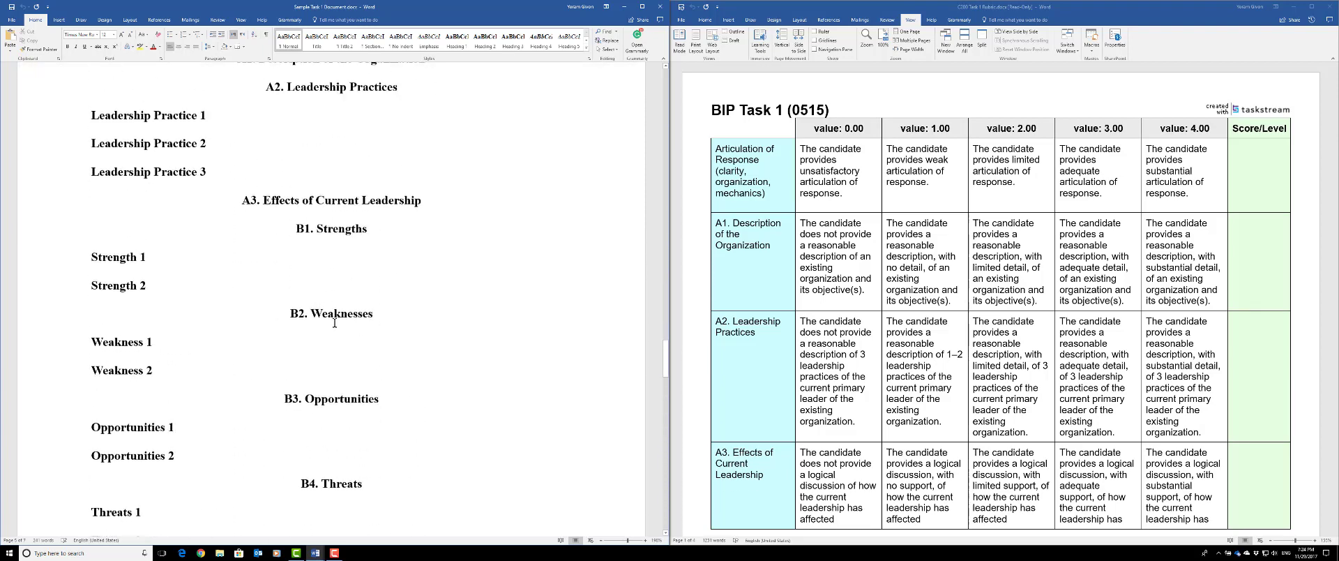